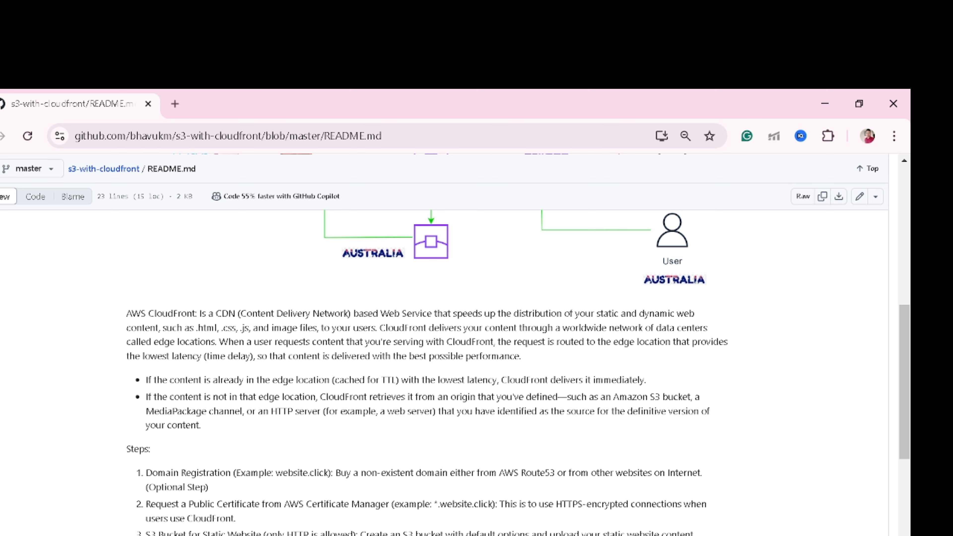
# Step: Review the README's CloudFront description and setup steps, highlighting "AWS Route53" in the domain registration step
pyautogui.scroll(1, 906, 337)
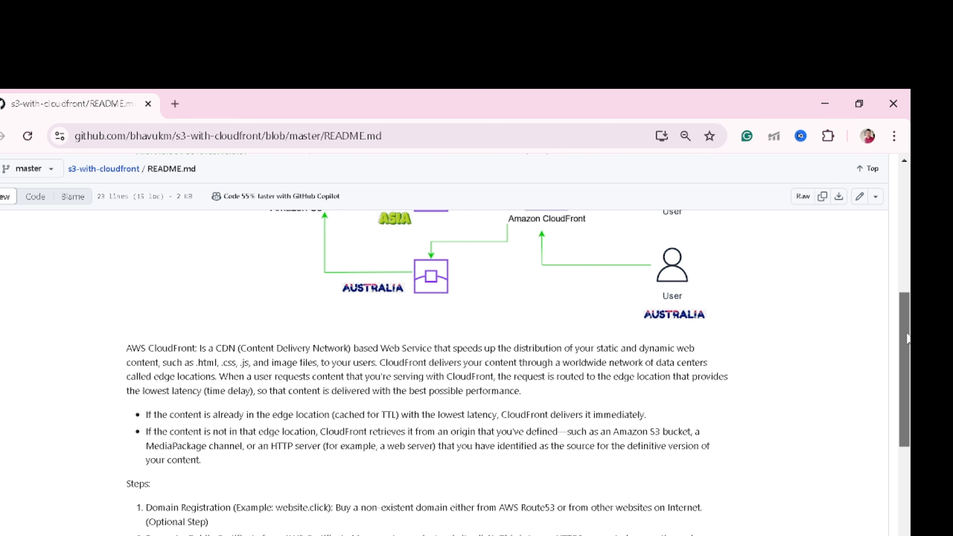
pyautogui.moveTo(906, 338); pyautogui.dragTo(903, 420)
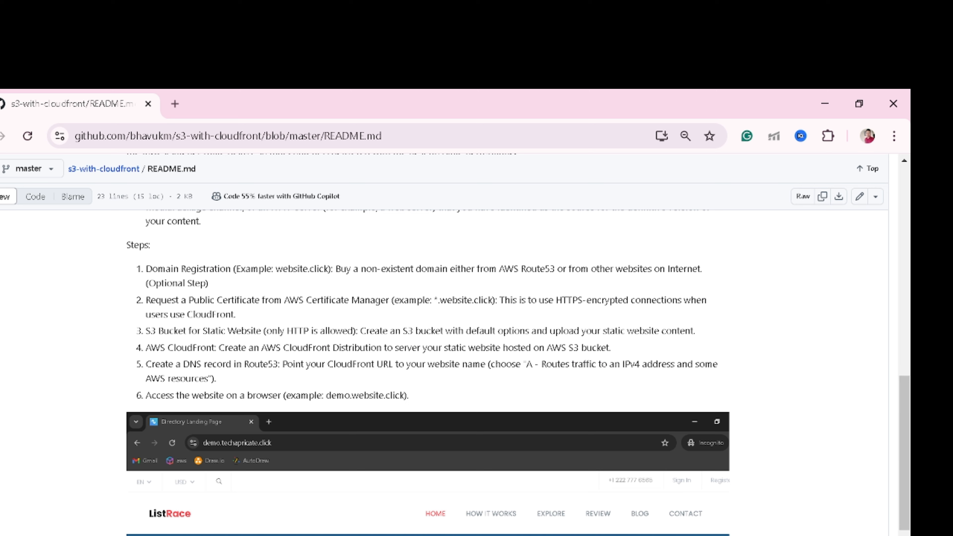
pyautogui.moveTo(499, 269); pyautogui.dragTo(554, 269)
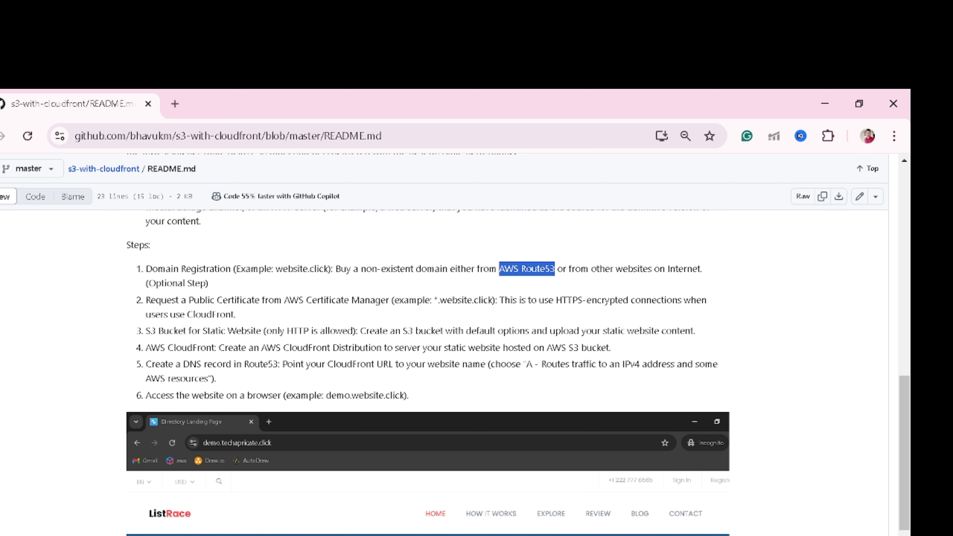
pyautogui.click(763, 265)
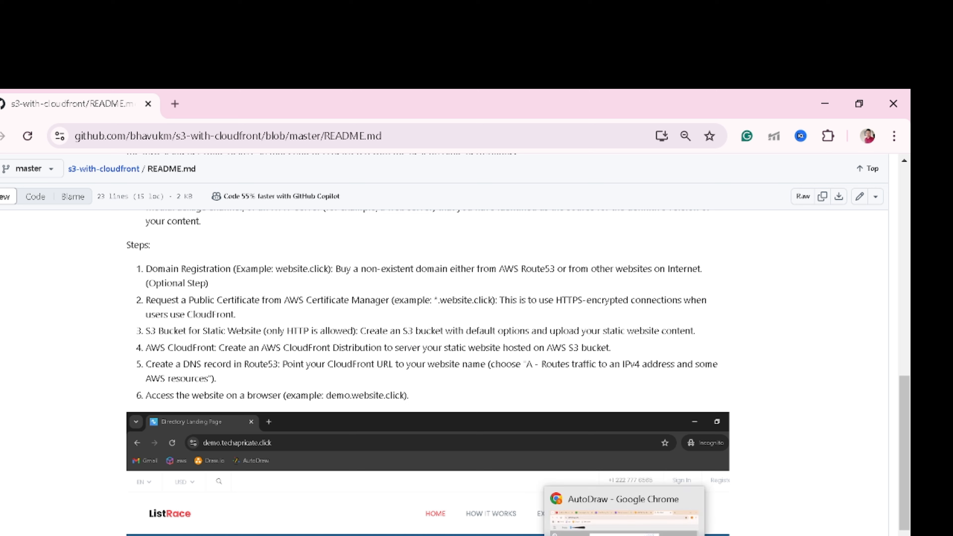
# Step: Switch to the Chrome window with the AWS console and bring up the Route 53 registered domains page
pyautogui.click(624, 535)
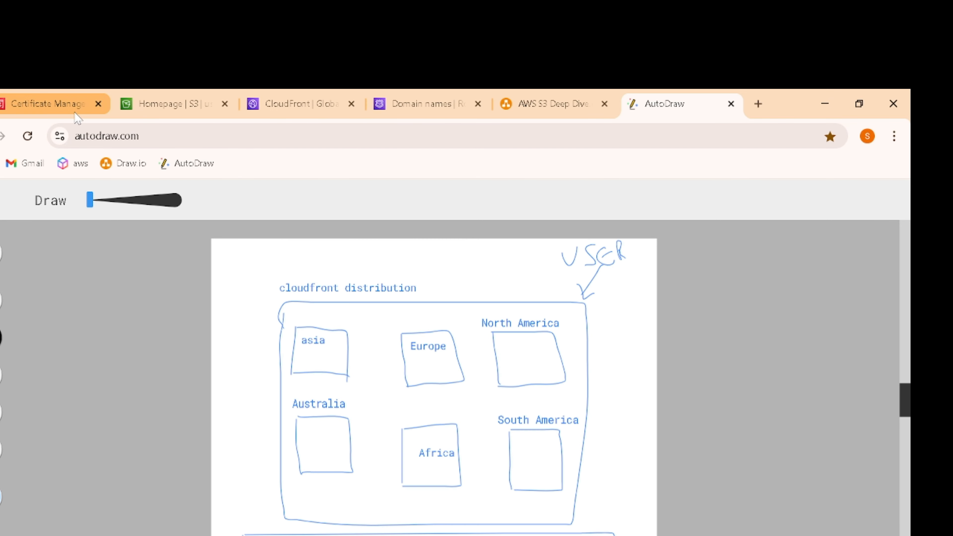
pyautogui.click(55, 107)
pyautogui.click(171, 106)
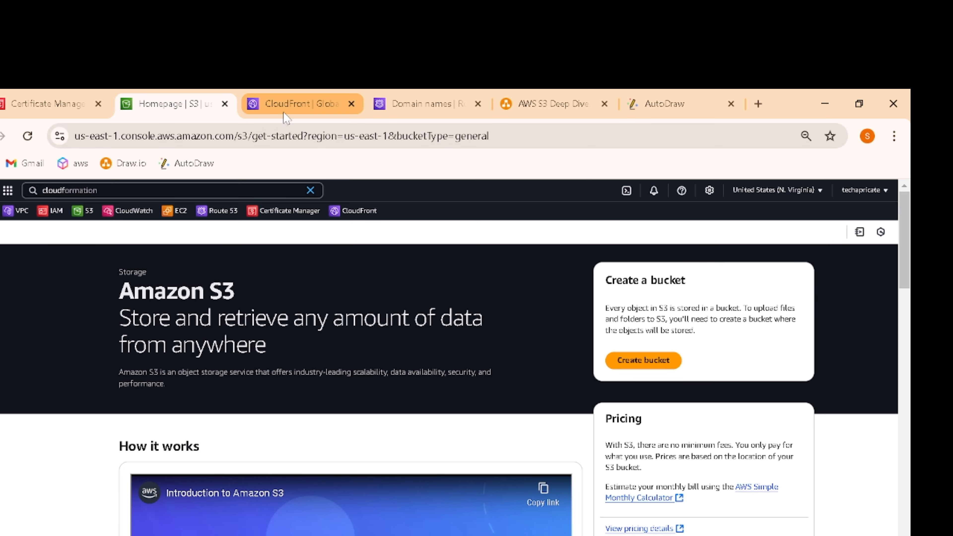
pyautogui.click(300, 107)
pyautogui.click(403, 112)
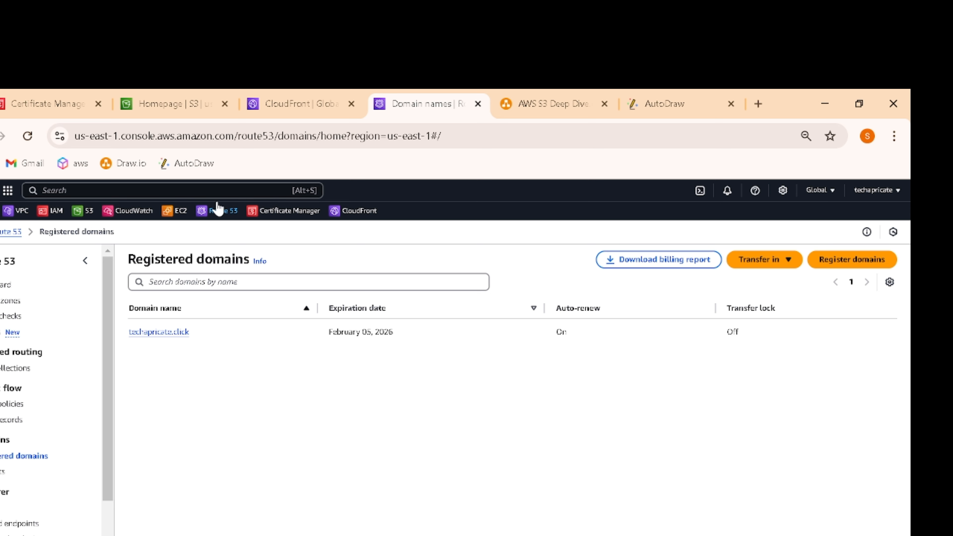
# Step: Search the AWS services for "53" and open Route 53 in a new browser tab
pyautogui.hotkey('alt', 's')
pyautogui.write('53')
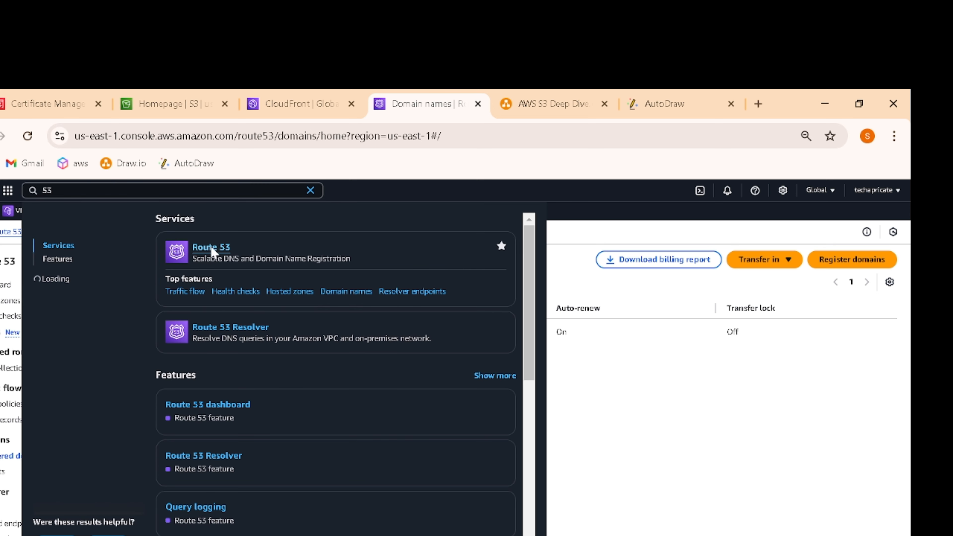
pyautogui.rightClick(211, 248)
pyautogui.click(266, 263)
pyautogui.click(667, 380)
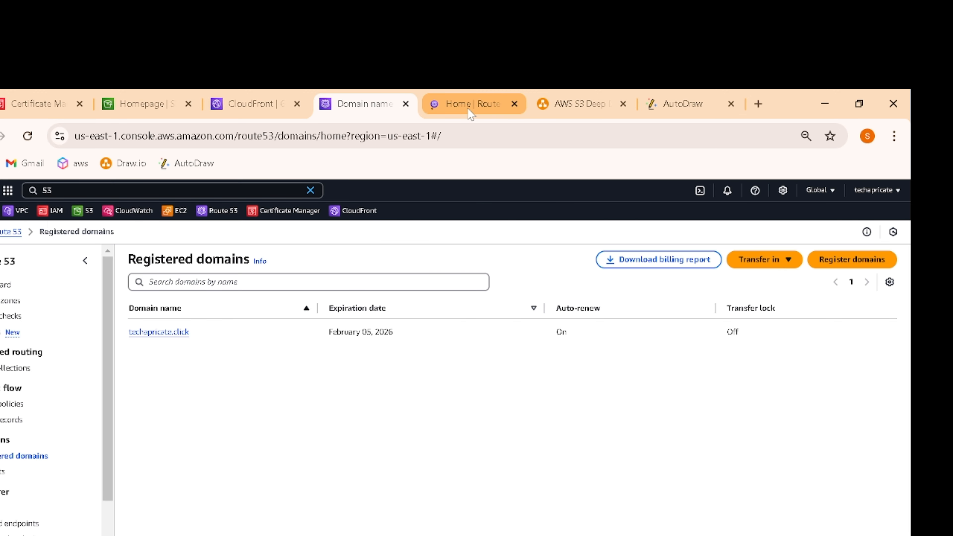
pyautogui.click(465, 104)
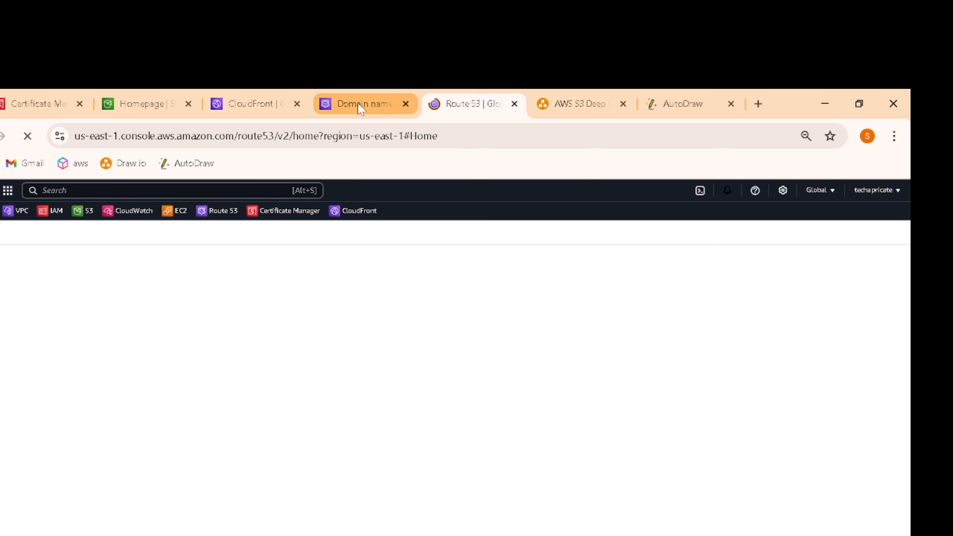
# Step: Go to Route 53's registered domains list and start registering a new domain
pyautogui.moveTo(363, 108)
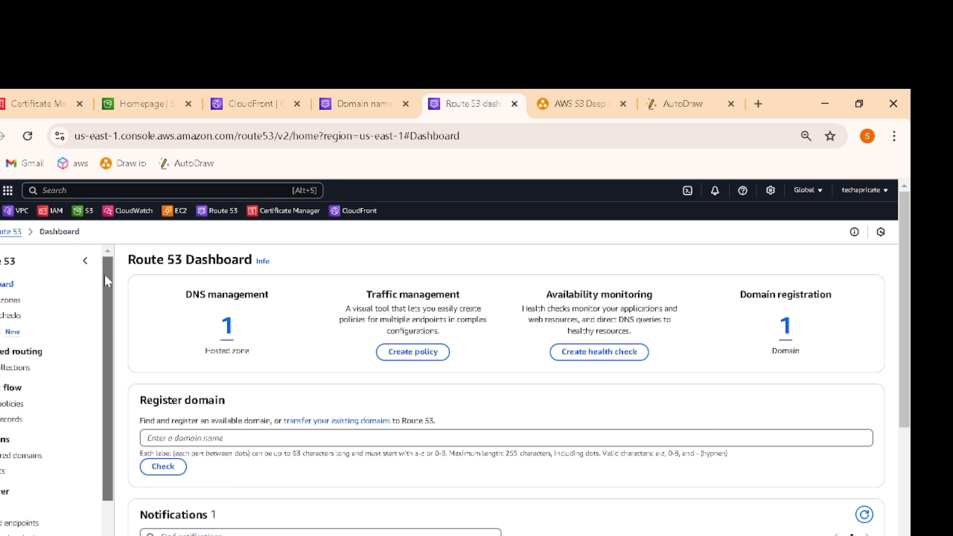
pyautogui.moveTo(105, 274); pyautogui.dragTo(104, 286)
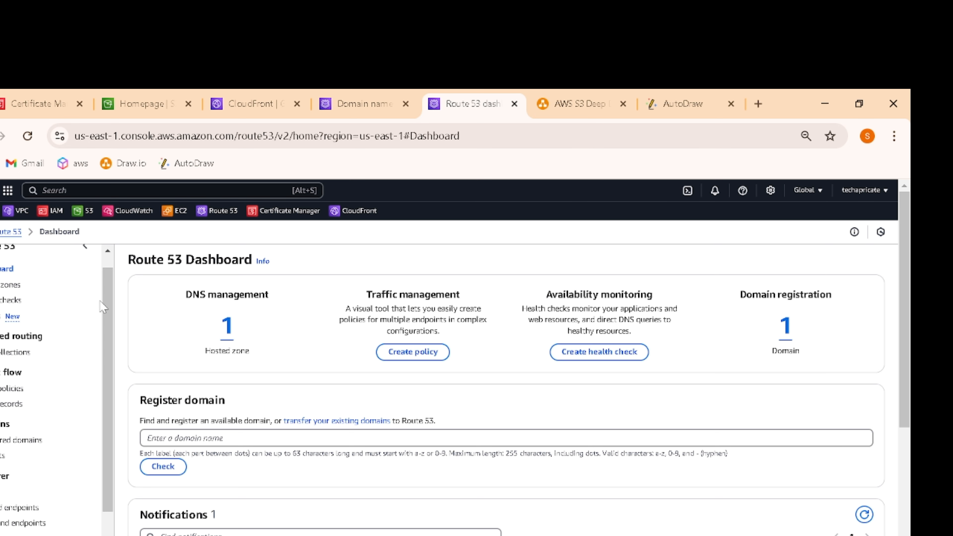
pyautogui.click(33, 441)
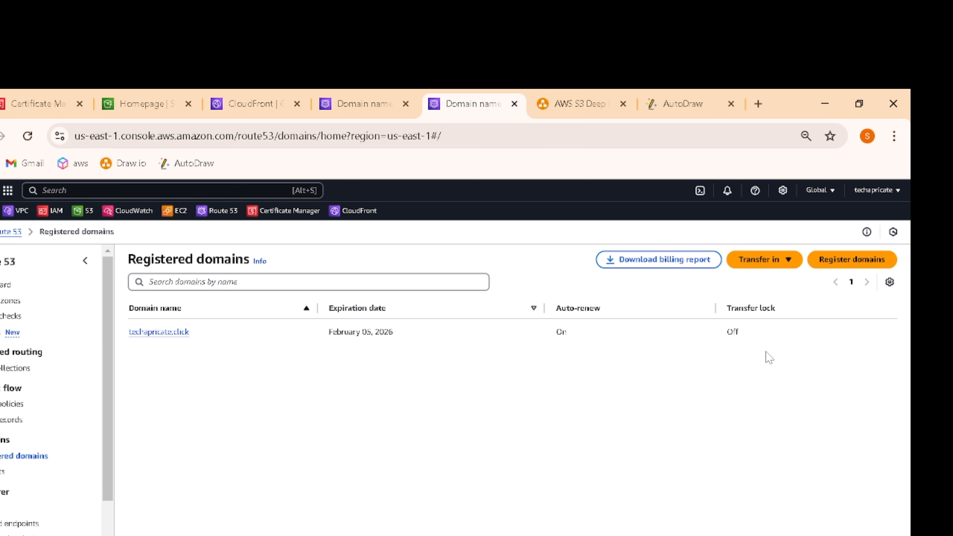
pyautogui.click(848, 266)
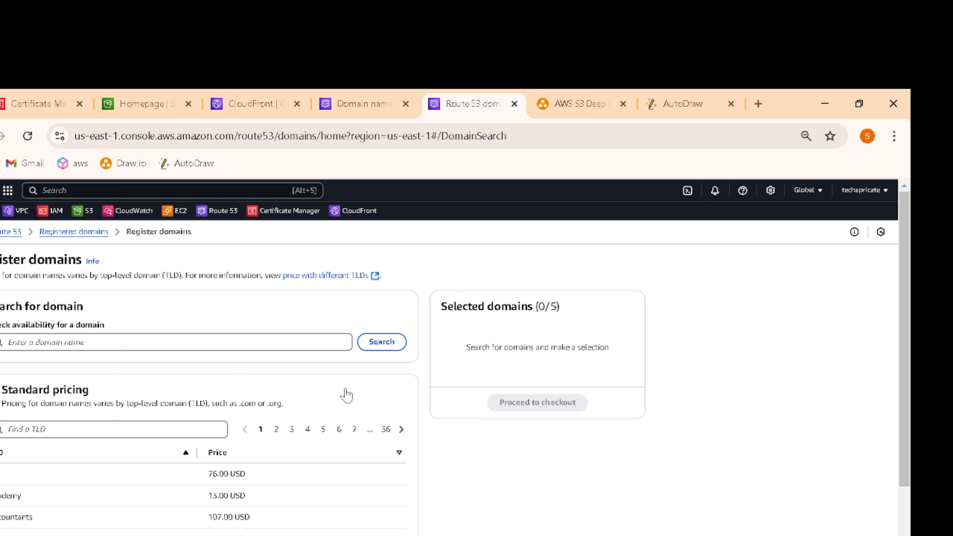
# Step: Sort the standard TLD pricing list by price, cheapest first, and look through it
pyautogui.moveTo(903, 330); pyautogui.dragTo(895, 409)
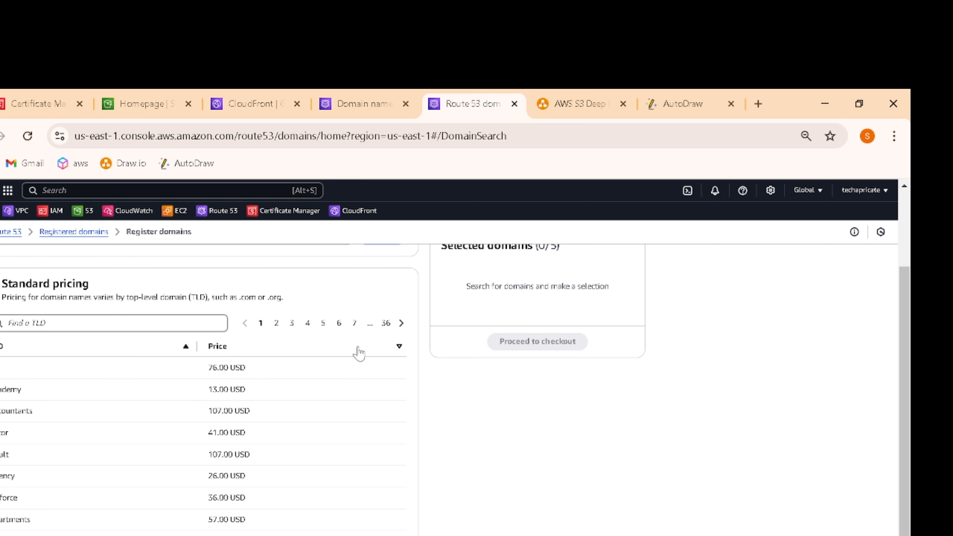
pyautogui.click(360, 350)
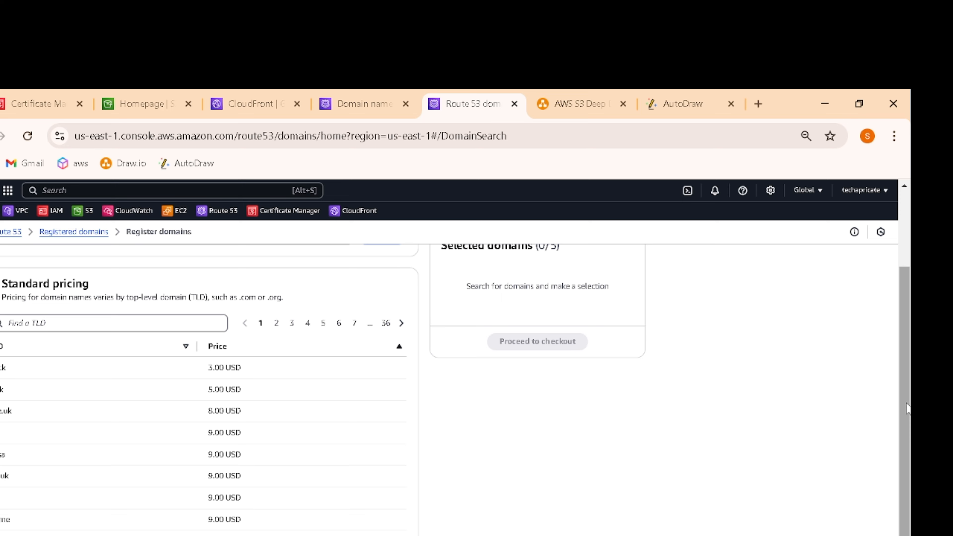
pyautogui.moveTo(906, 407)
pyautogui.mouseDown()
pyautogui.moveTo(901, 319)
pyautogui.moveTo(902, 424)
pyautogui.mouseUp()
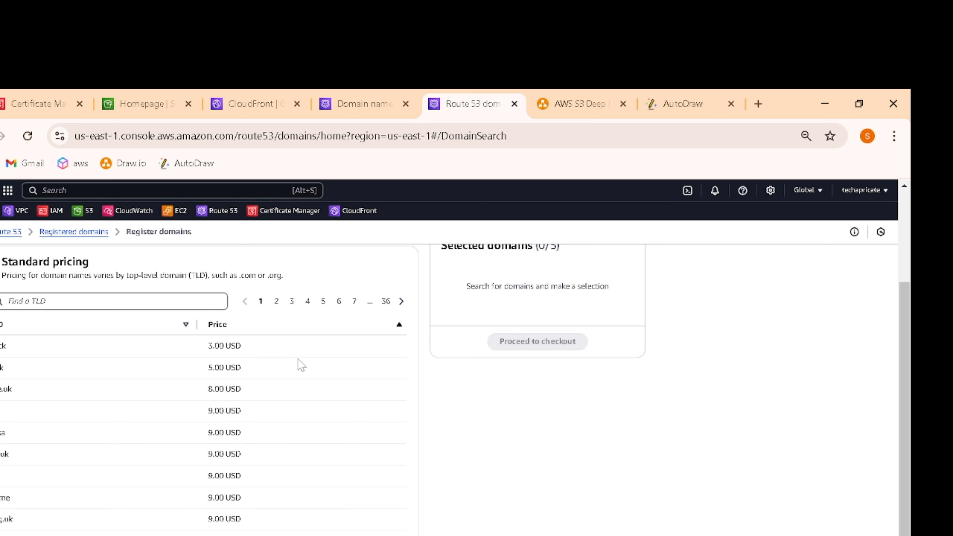
# Step: Check the availability of the domain devops223.com and view the suggested available domains
pyautogui.scroll(3, 360, 366)
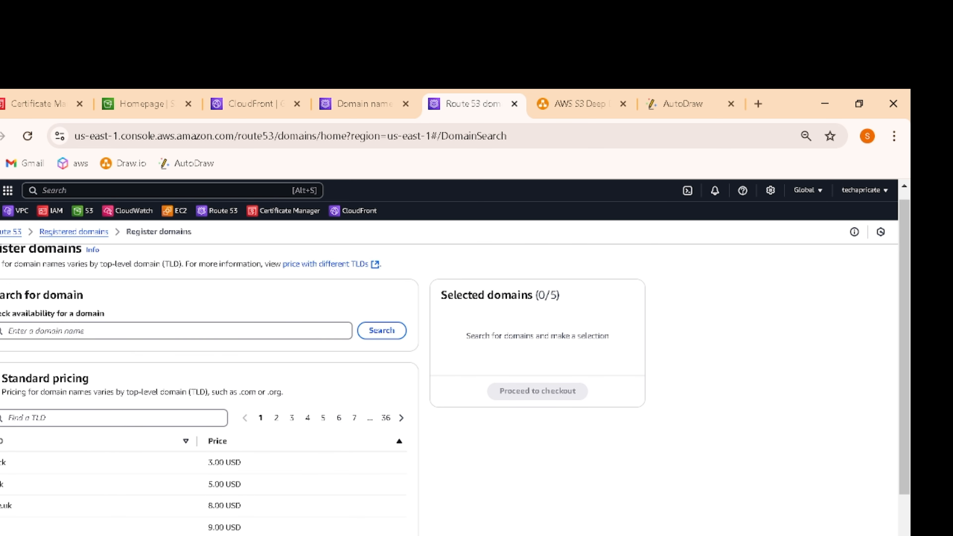
pyautogui.click(92, 329)
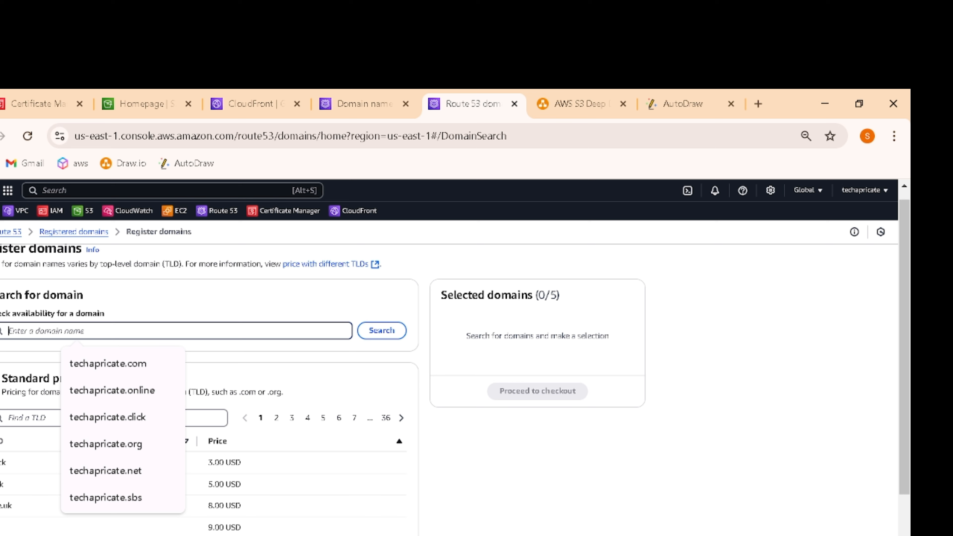
pyautogui.write('devops')
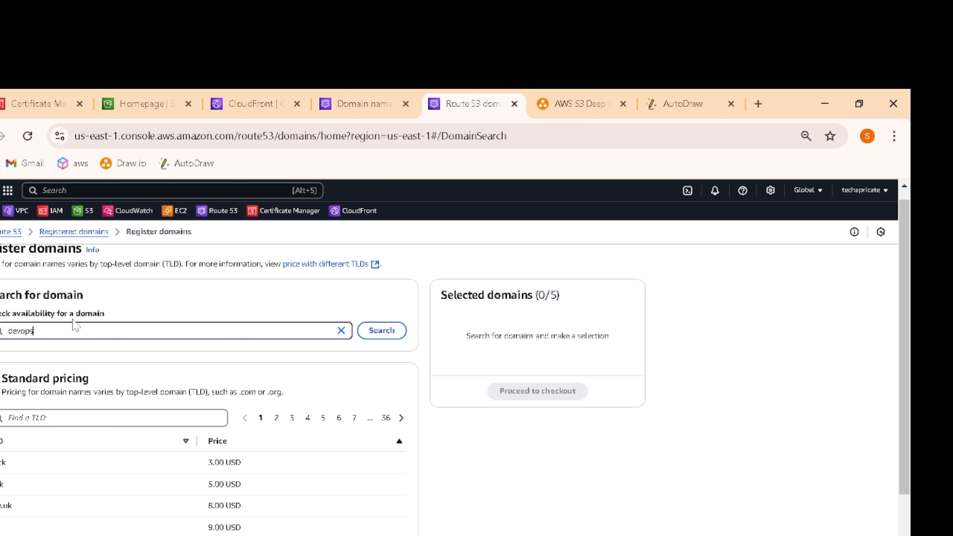
pyautogui.write('223')
pyautogui.click(384, 332)
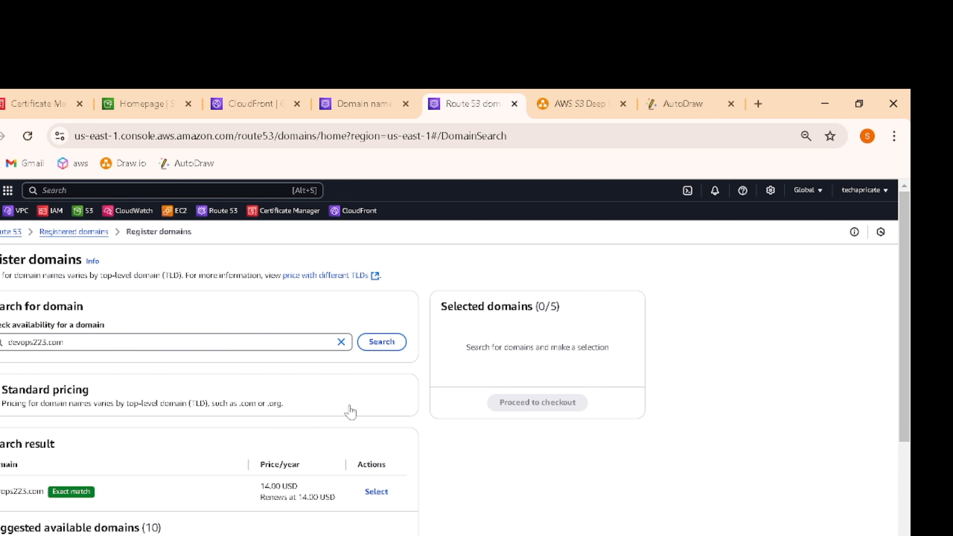
pyautogui.moveTo(903, 306); pyautogui.dragTo(846, 453)
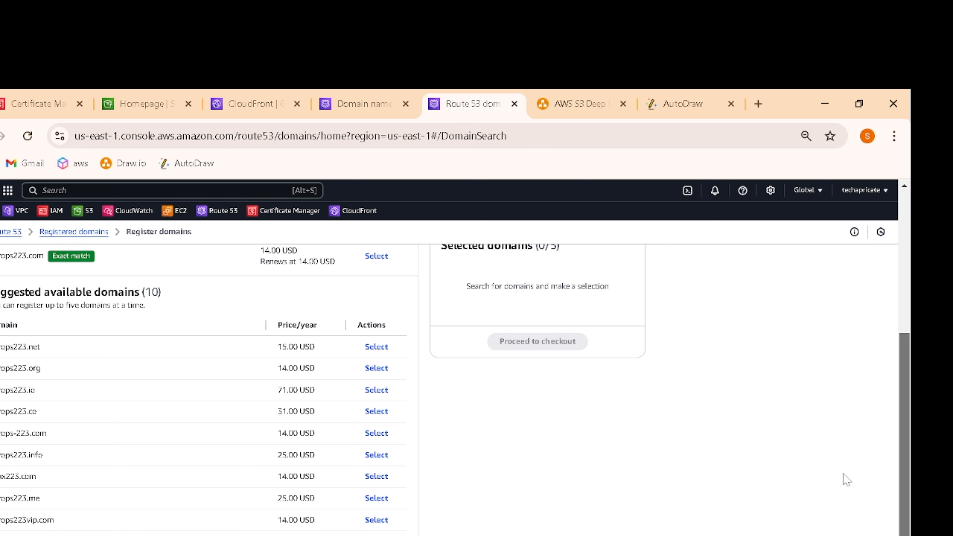
# Step: Replace the domain search term and check the availability of argoandme.com
pyautogui.moveTo(846, 480); pyautogui.dragTo(850, 285)
pyautogui.click(178, 342)
pyautogui.press('BackSpace')
pyautogui.press('BackSpace')
pyautogui.press('BackSpace')
pyautogui.press('BackSpace')
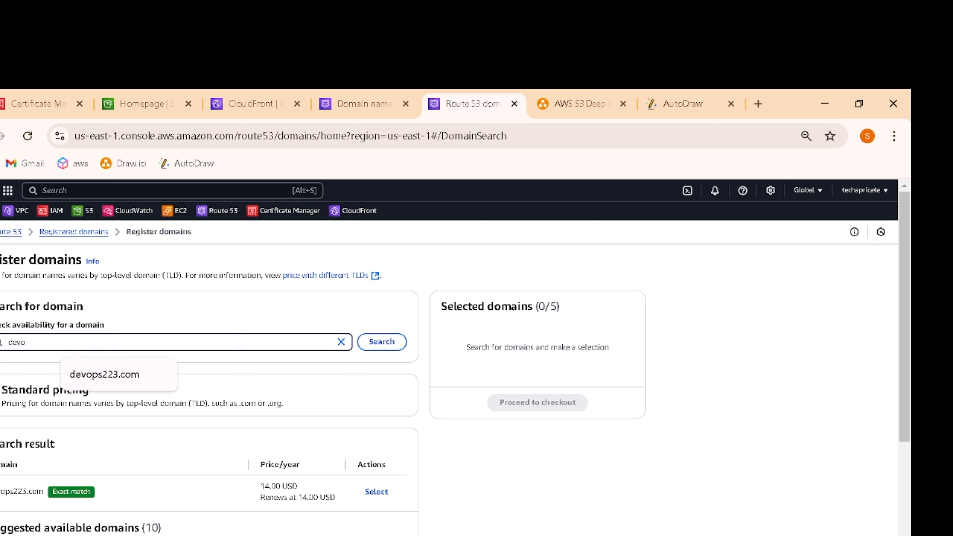
pyautogui.press('BackSpace')
pyautogui.press('BackSpace')
pyautogui.press('BackSpace')
pyautogui.press('BackSpace')
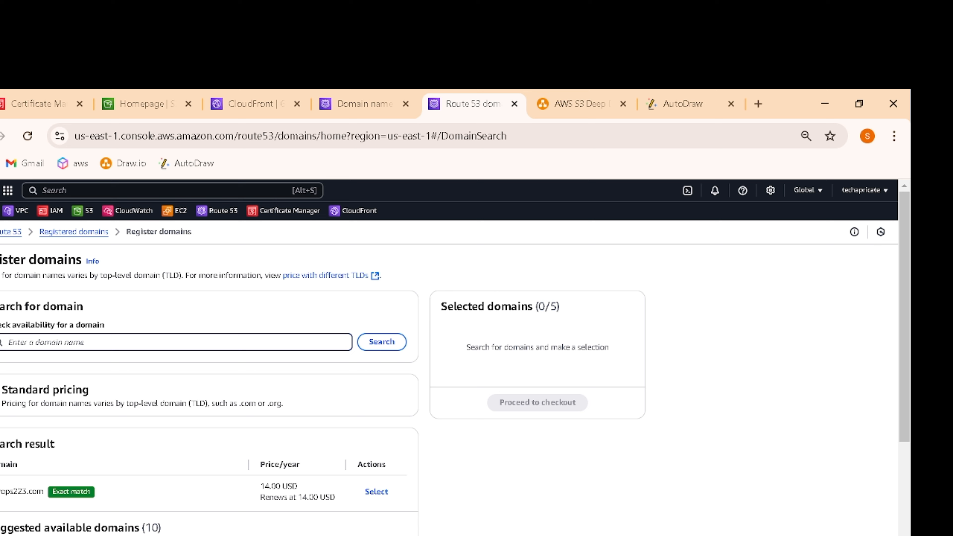
pyautogui.write('argoandme')
pyautogui.click(379, 341)
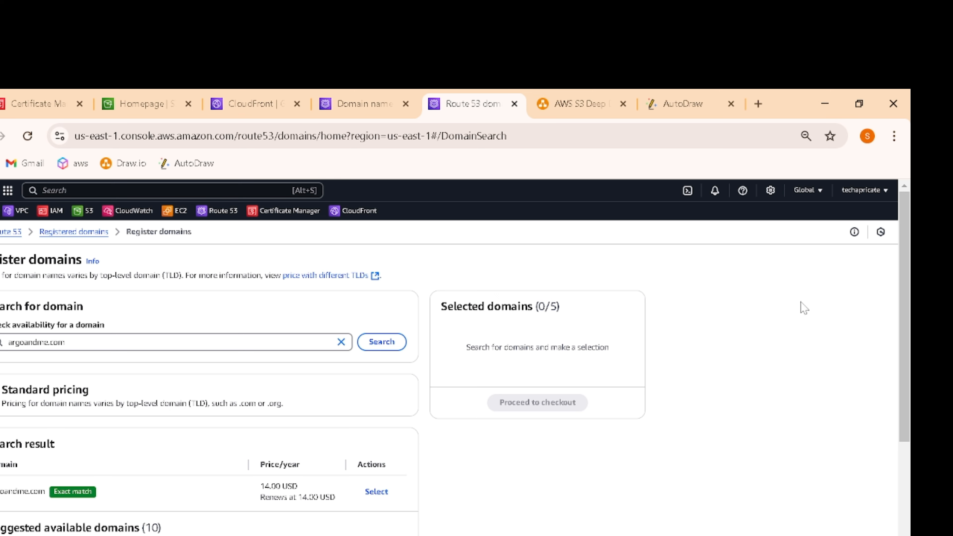
# Step: Examine the search result and the suggested available domains for argoandme.com with their yearly prices
pyautogui.moveTo(904, 281); pyautogui.dragTo(895, 403)
pyautogui.scroll(-1, 895, 403)
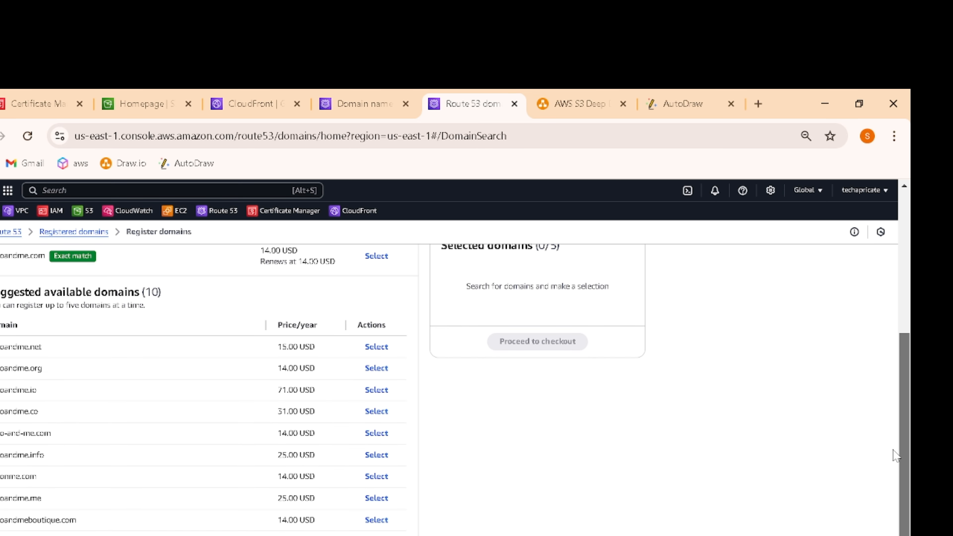
pyautogui.scroll(2, 887, 397)
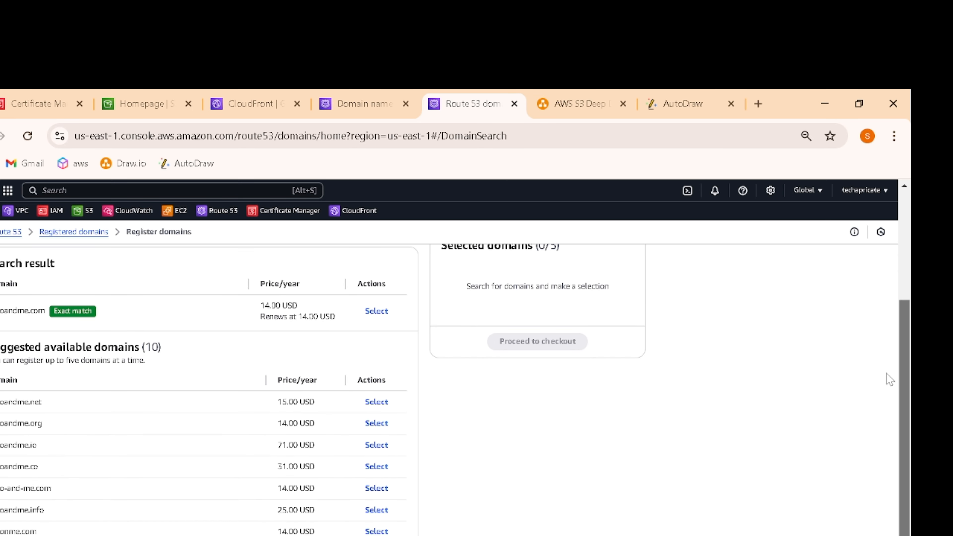
pyautogui.scroll(-2, 881, 416)
pyautogui.scroll(6, 874, 450)
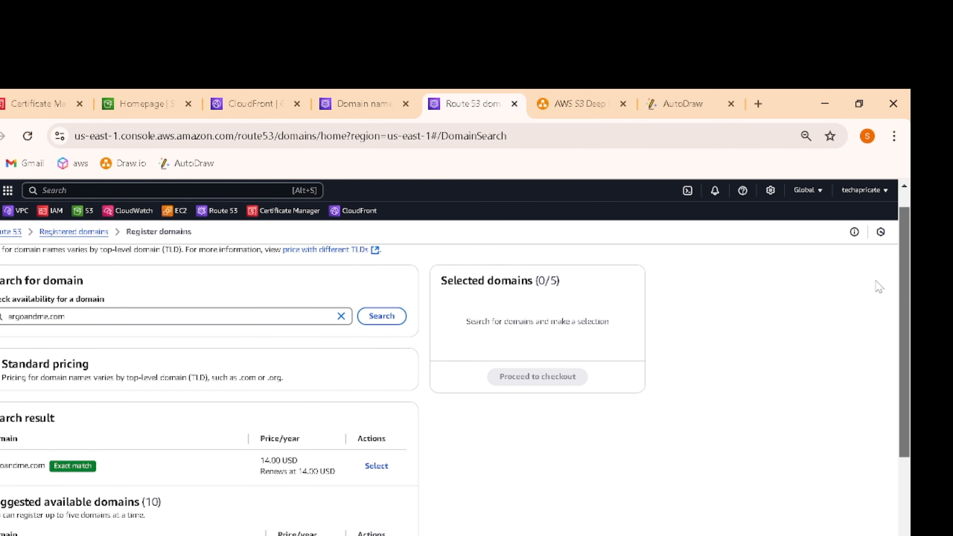
pyautogui.scroll(-5, 877, 283)
pyautogui.scroll(-1, 868, 397)
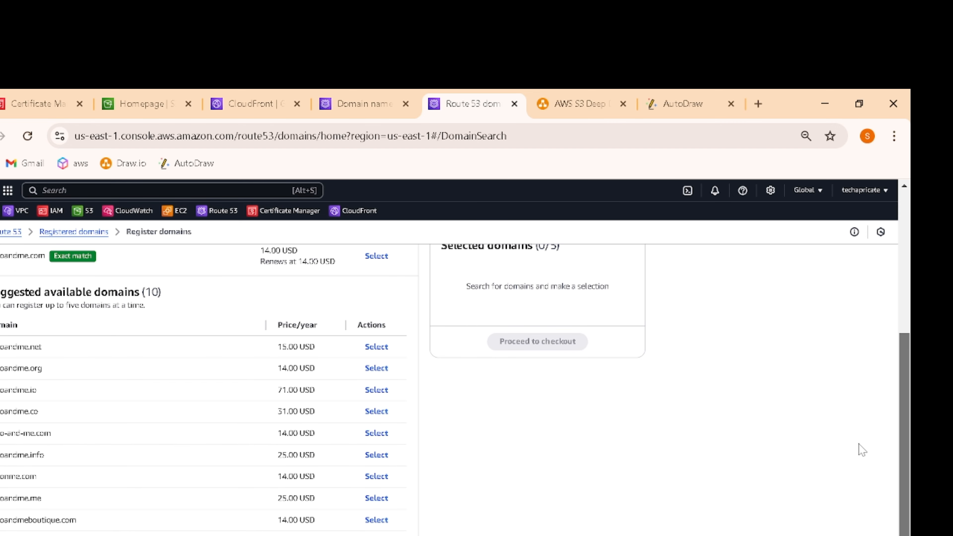
pyautogui.scroll(3, 862, 394)
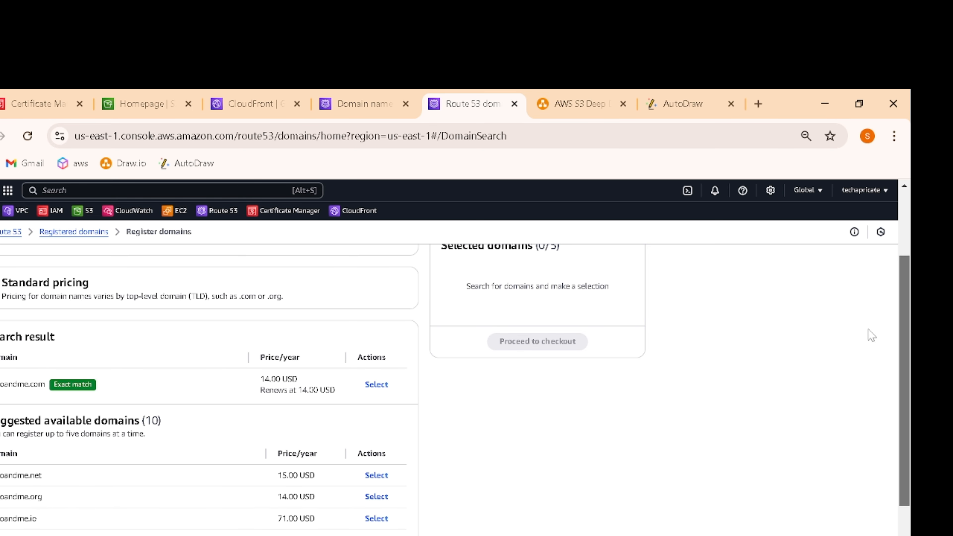
pyautogui.scroll(2, 899, 379)
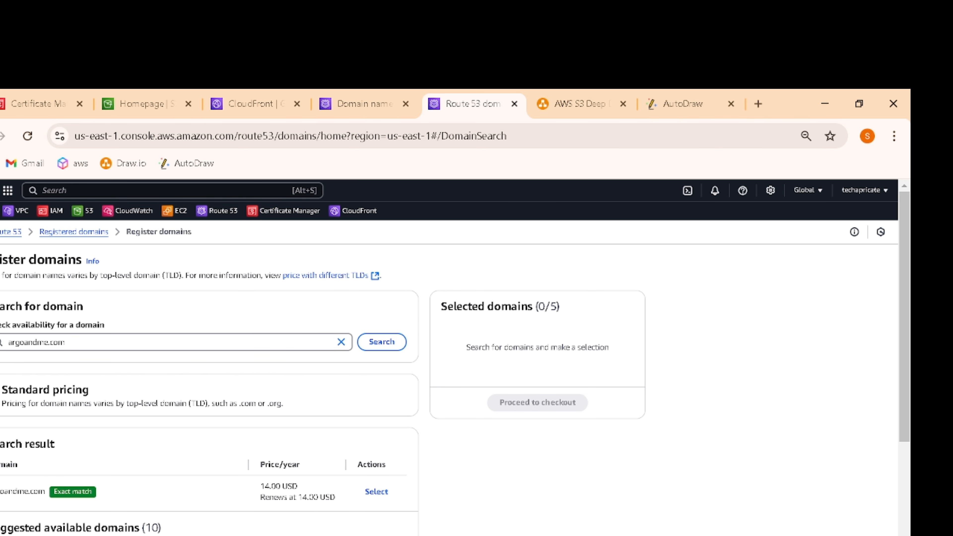
# Step: Change the searched domain to argoandme.click, check its availability and view the results
pyautogui.click(105, 341)
pyautogui.press('BackSpace')
pyautogui.press('BackSpace')
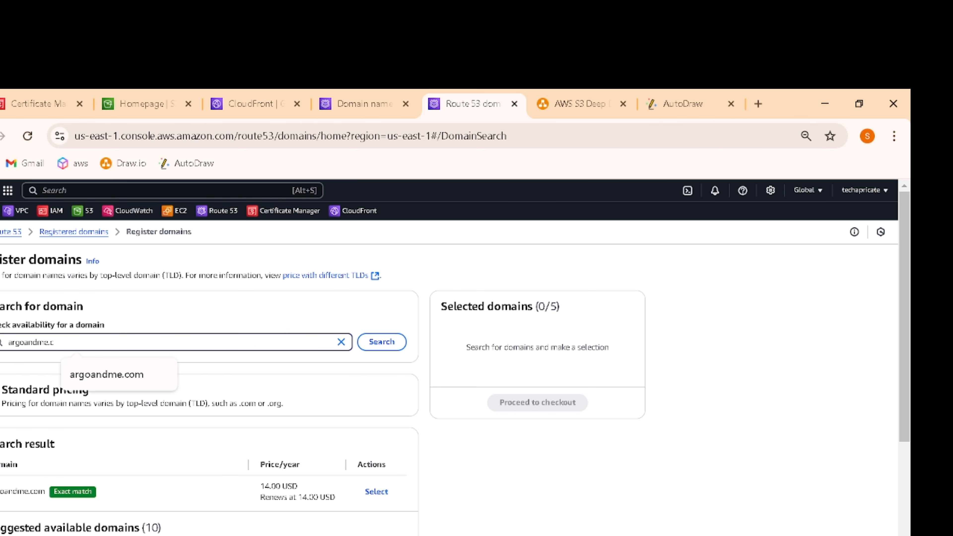
pyautogui.write('click')
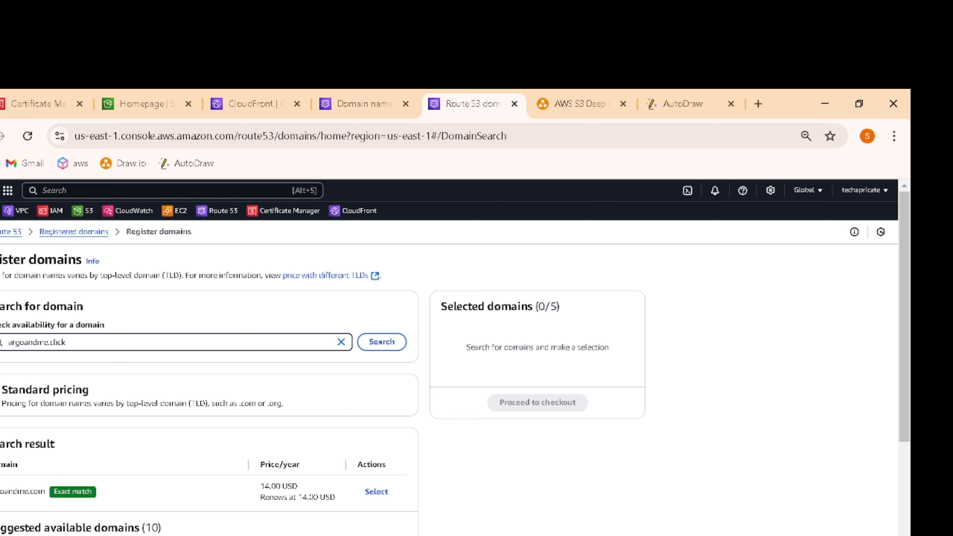
pyautogui.click(386, 342)
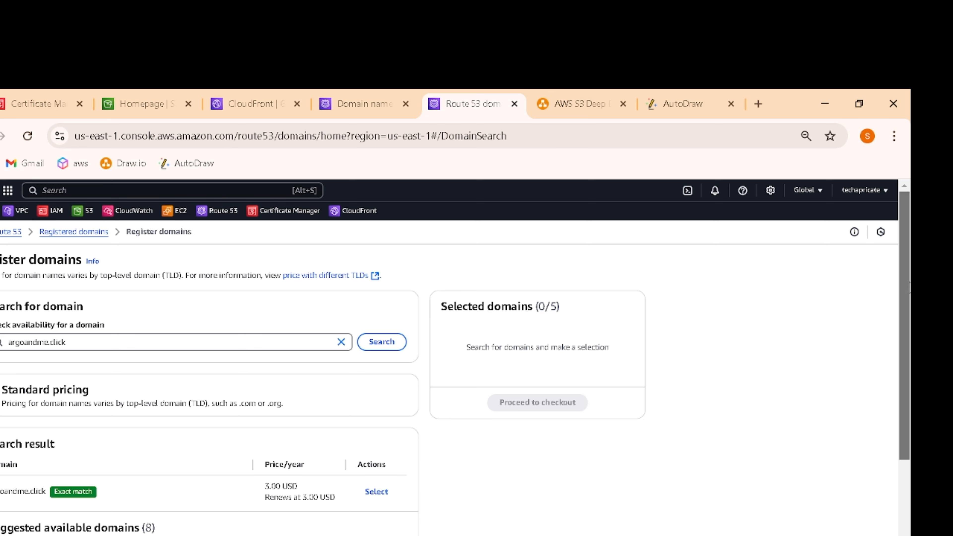
pyautogui.scroll(-2, 901, 327)
pyautogui.scroll(2, 901, 326)
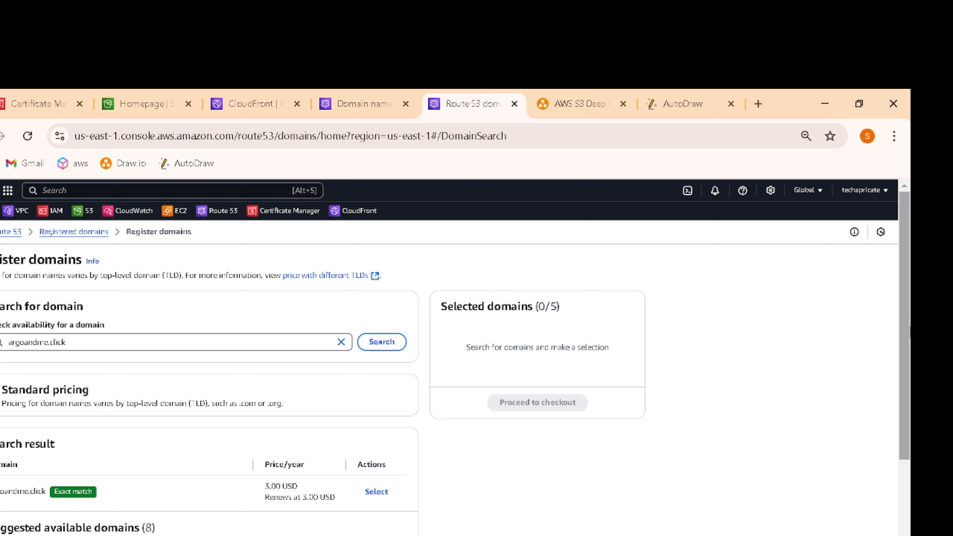
# Step: Review the domain search results, select the exact match argoandme.click and proceed to its checkout
pyautogui.scroll(-1, 905, 304)
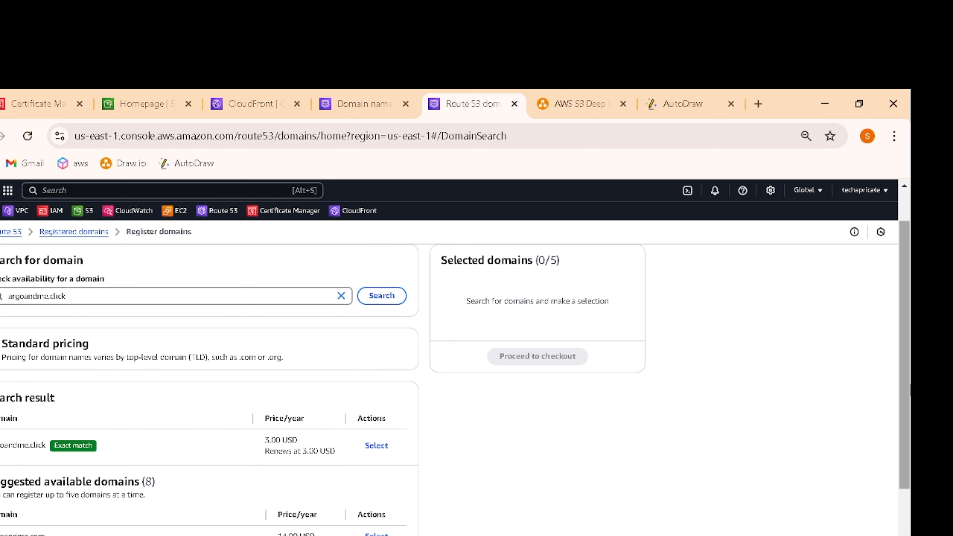
pyautogui.moveTo(904, 347); pyautogui.dragTo(898, 403)
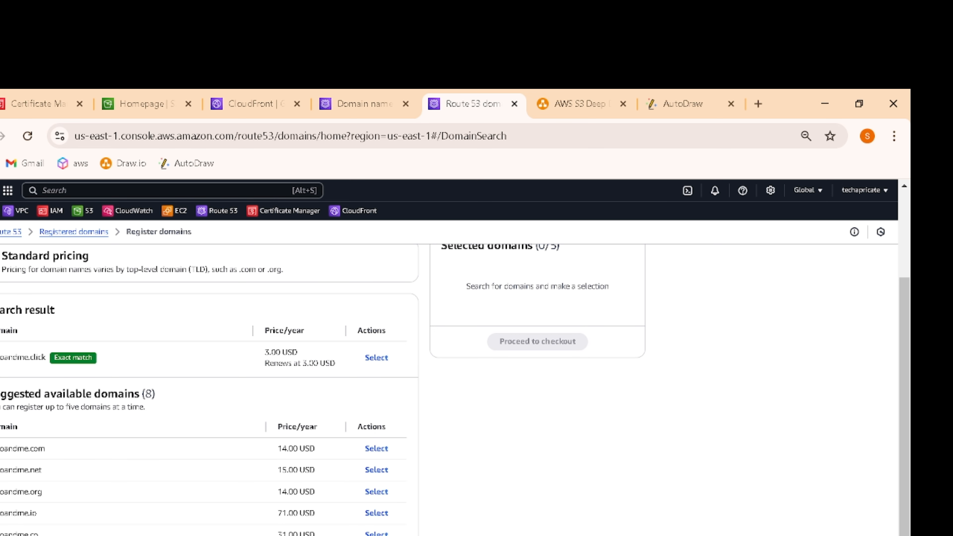
pyautogui.moveTo(905, 348); pyautogui.dragTo(902, 398)
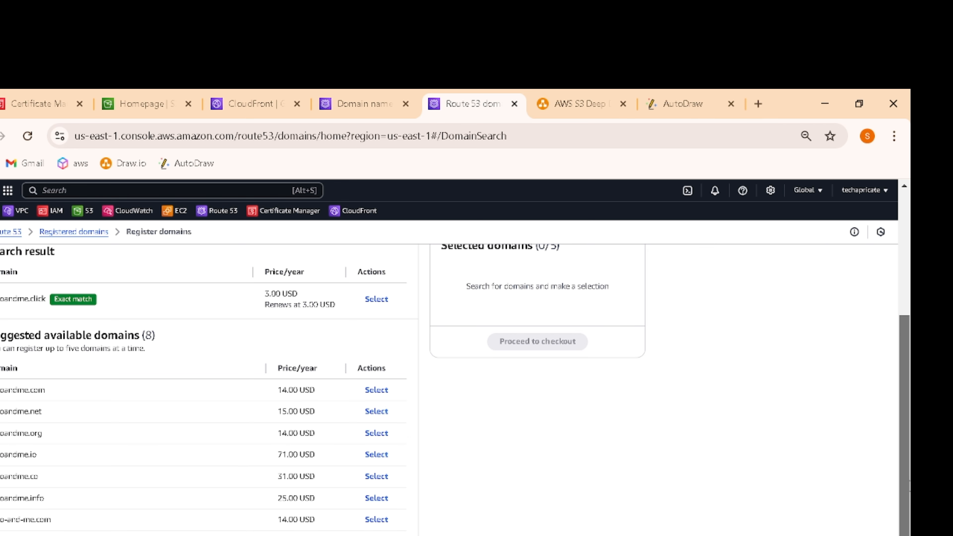
pyautogui.scroll(5, 536, 502)
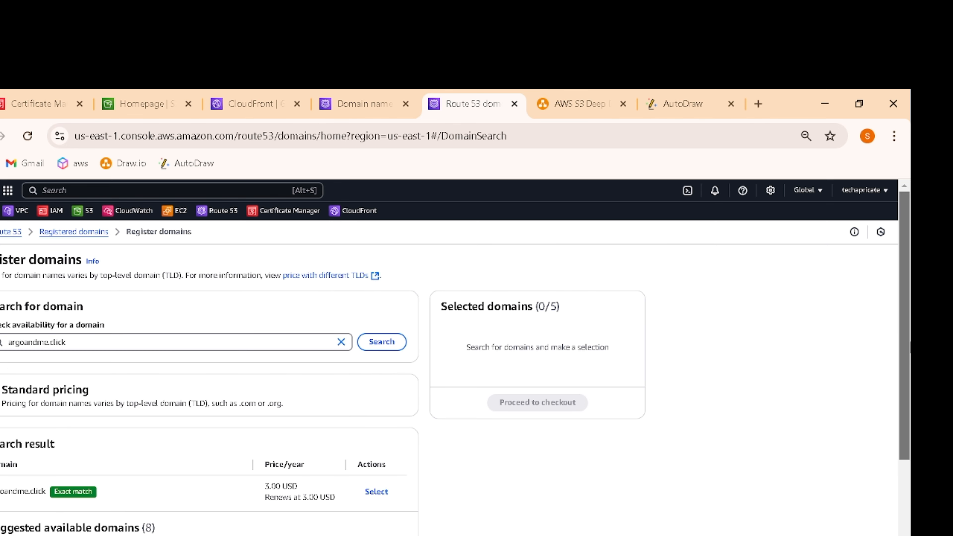
pyautogui.click(377, 492)
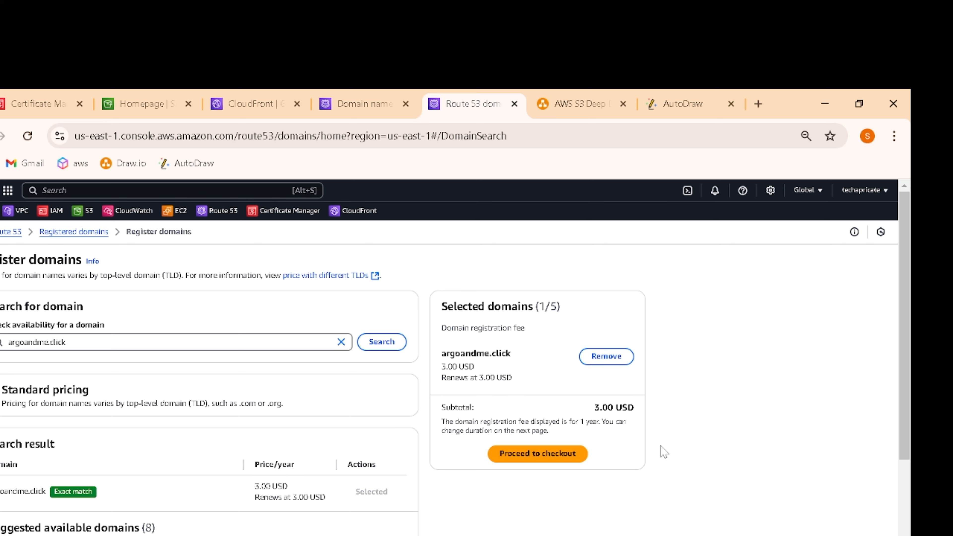
pyautogui.click(537, 454)
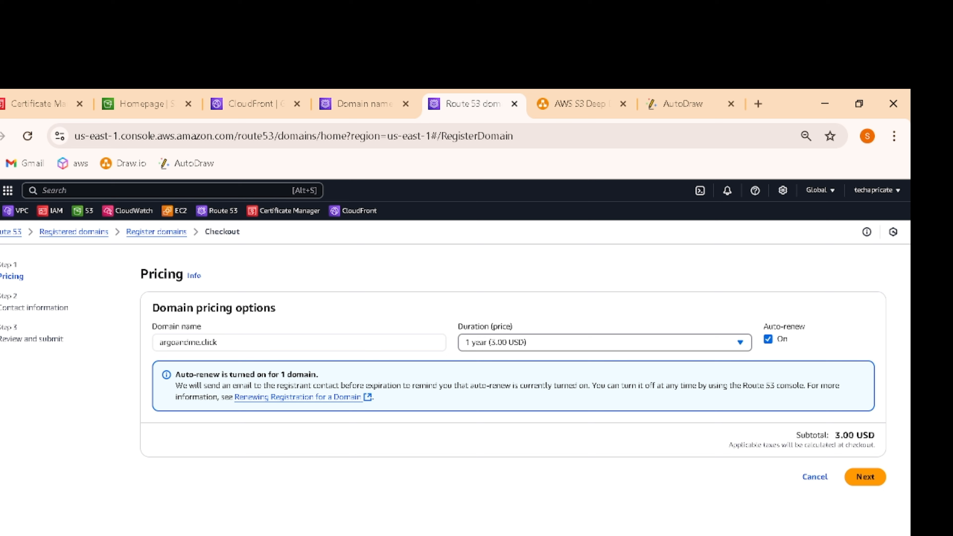
# Step: View the registration duration options for argoandme.click, keep 1 year with auto-renew on, and continue to the contact information
pyautogui.click(742, 345)
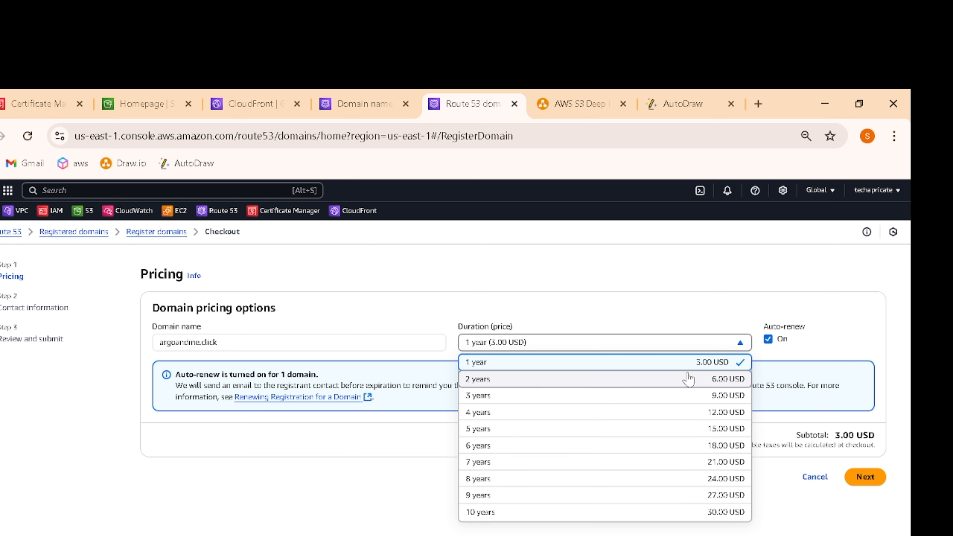
pyautogui.click(738, 281)
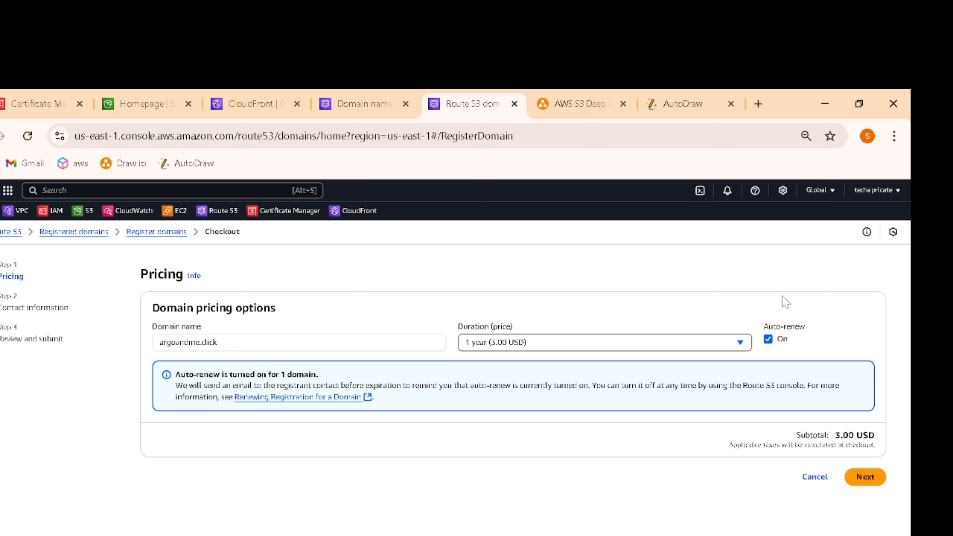
pyautogui.click(860, 484)
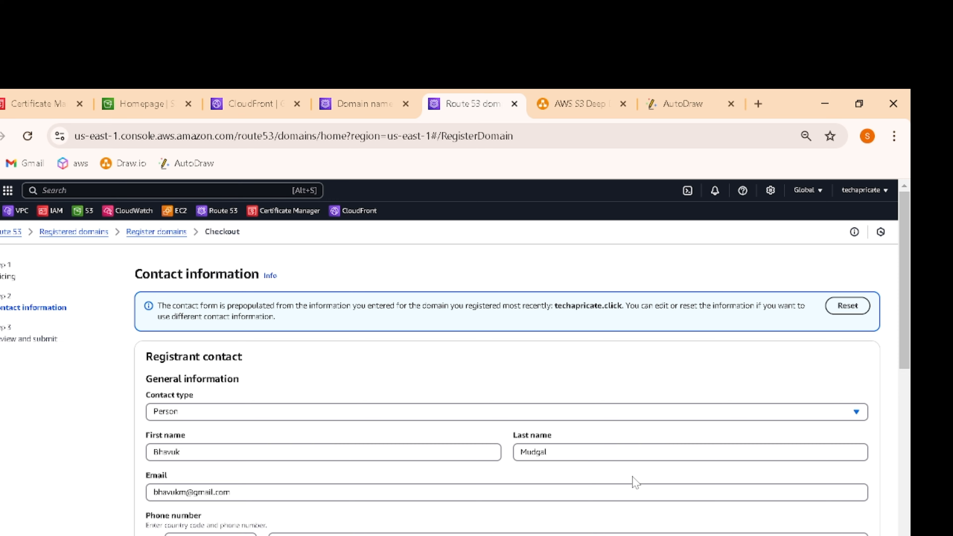
# Step: Review the prefilled registrant contact form through to the admin, tech and billing contacts and privacy protection settings
pyautogui.scroll(-1, 904, 319)
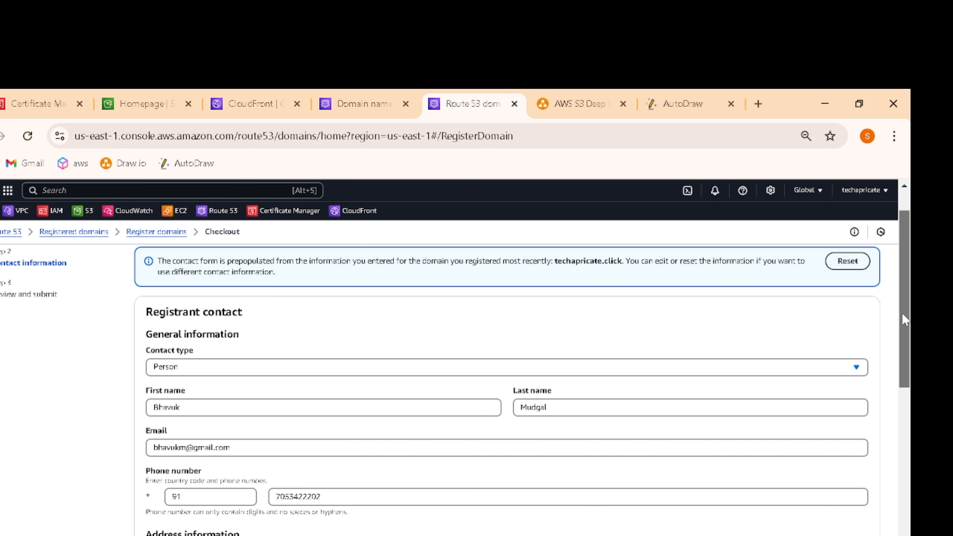
pyautogui.scroll(1, 904, 319)
pyautogui.moveTo(902, 300); pyautogui.dragTo(907, 499)
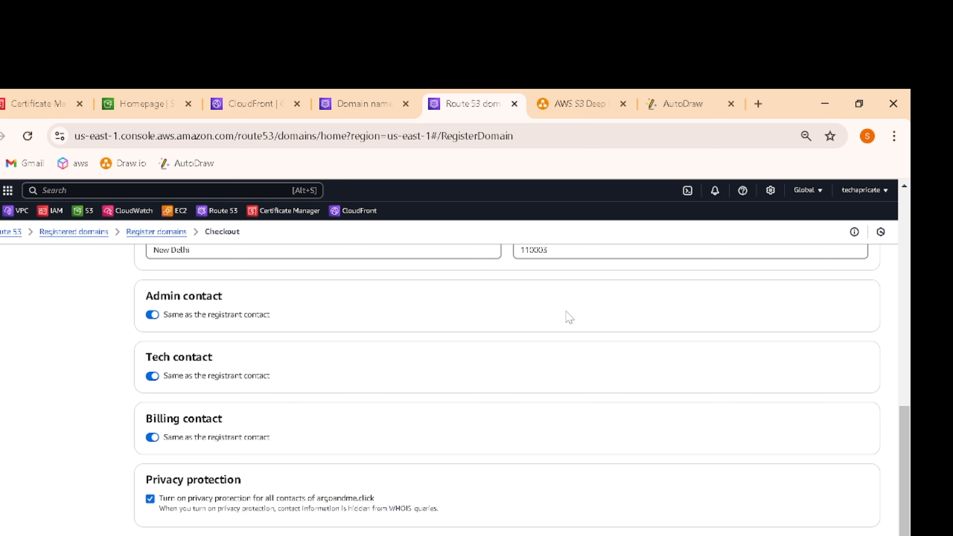
# Step: Leave the domain checkout without saving and open the list of registered domains
pyautogui.hotkey('alt', 'Left')
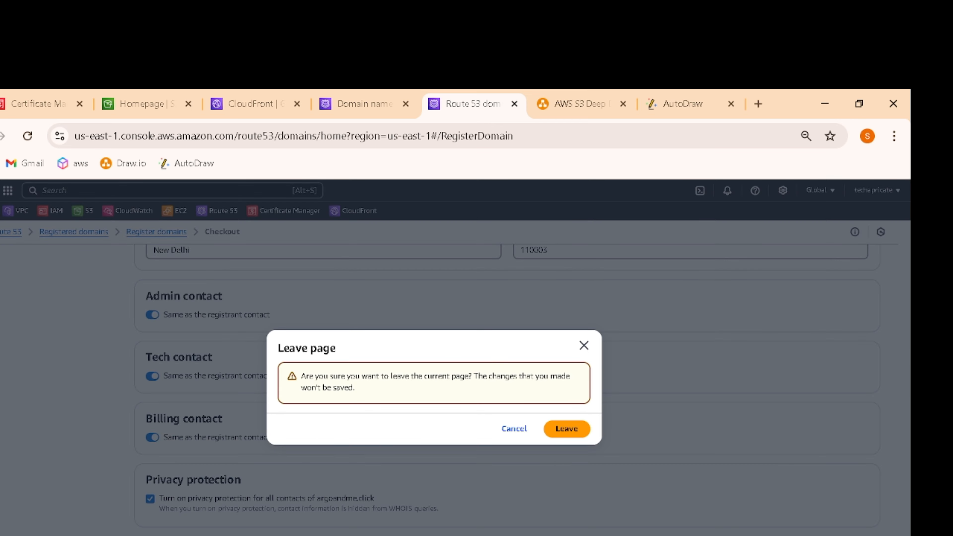
pyautogui.click(567, 429)
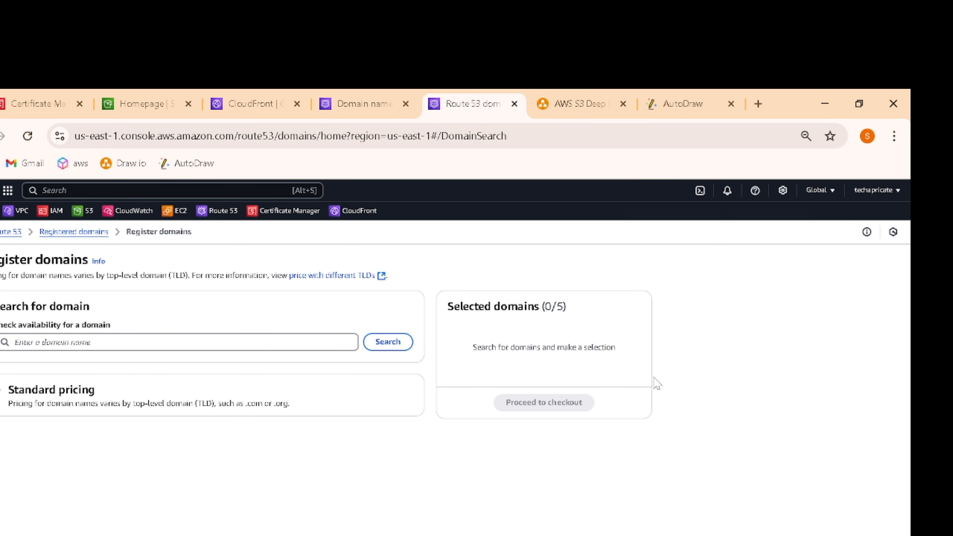
pyautogui.click(65, 231)
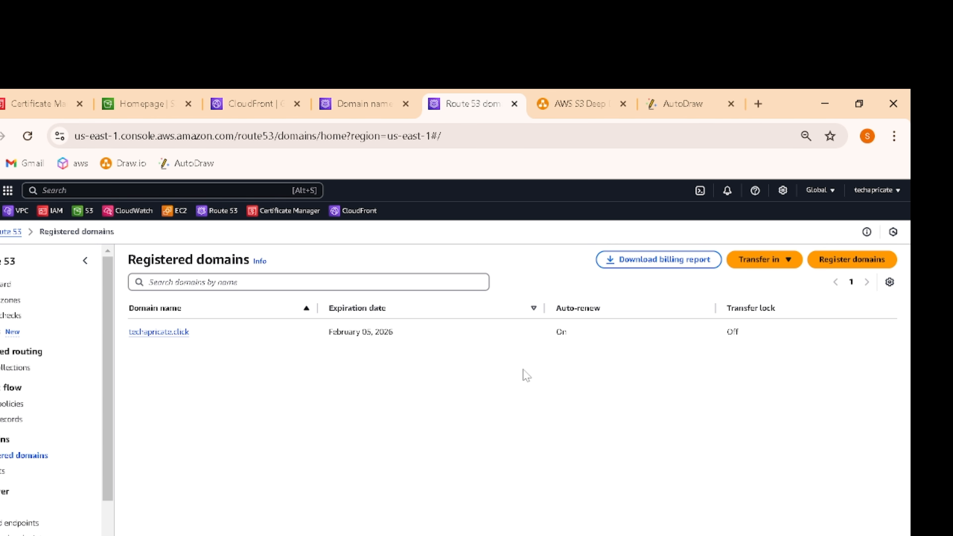
# Step: Switch to the GitHub README window and examine github.com's certificate in the certificate viewer, including its general information and detailed fields
pyautogui.moveTo(587, 534)
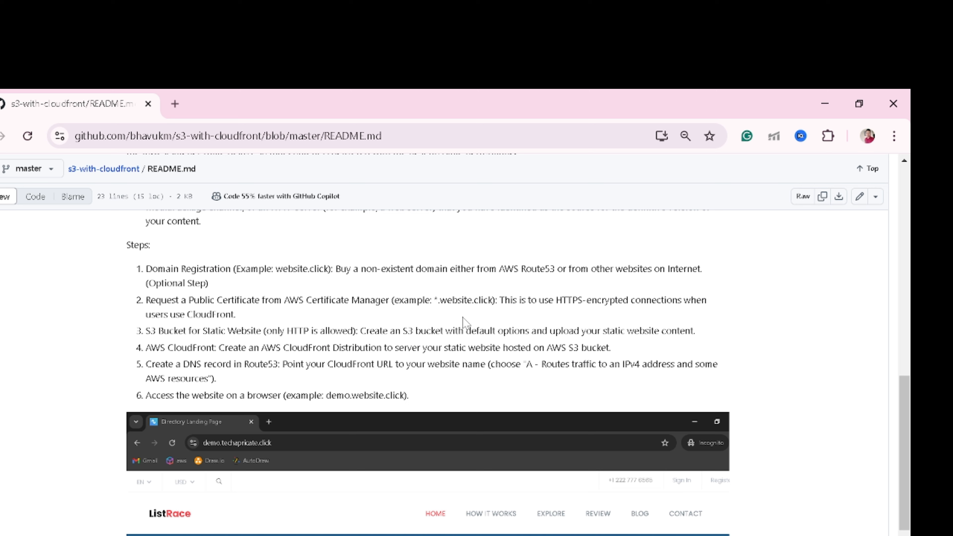
pyautogui.click(59, 137)
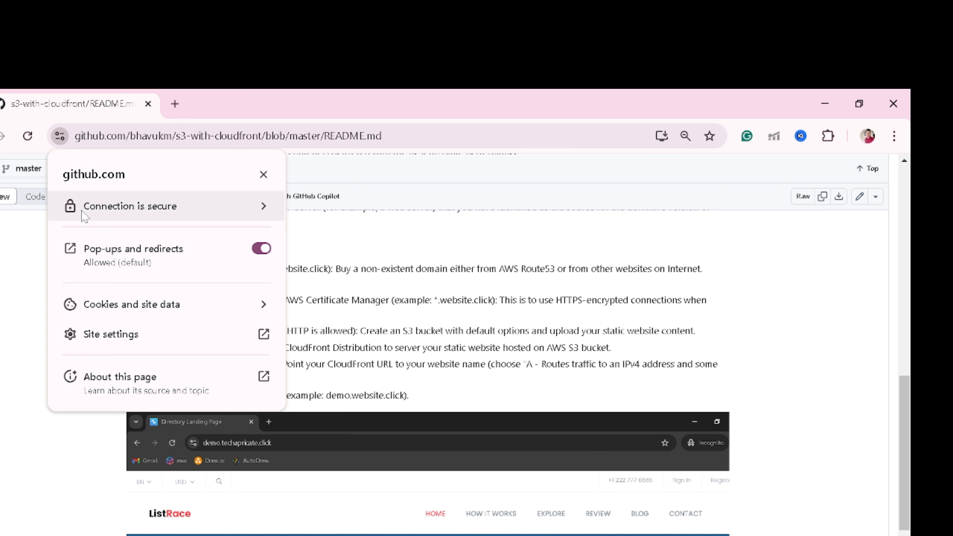
pyautogui.click(262, 209)
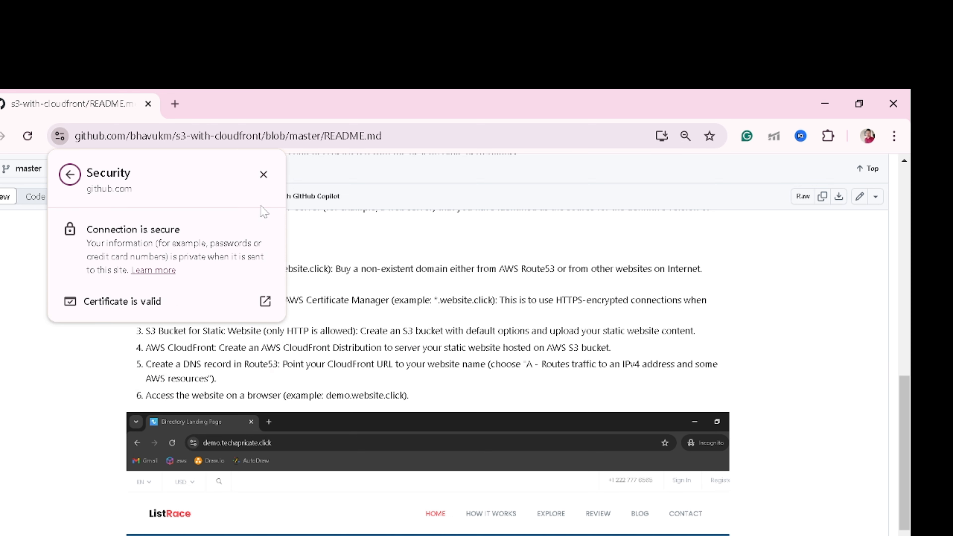
pyautogui.click(125, 310)
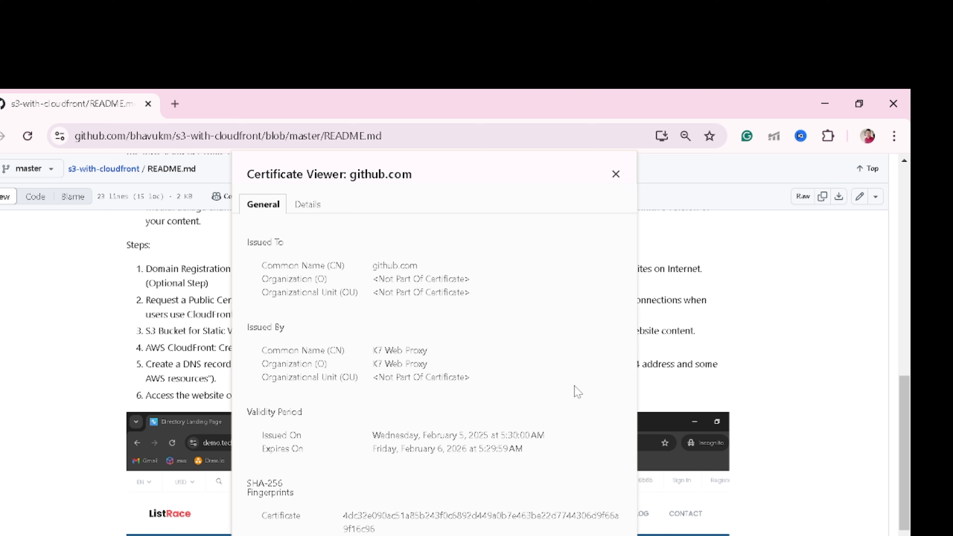
pyautogui.click(314, 210)
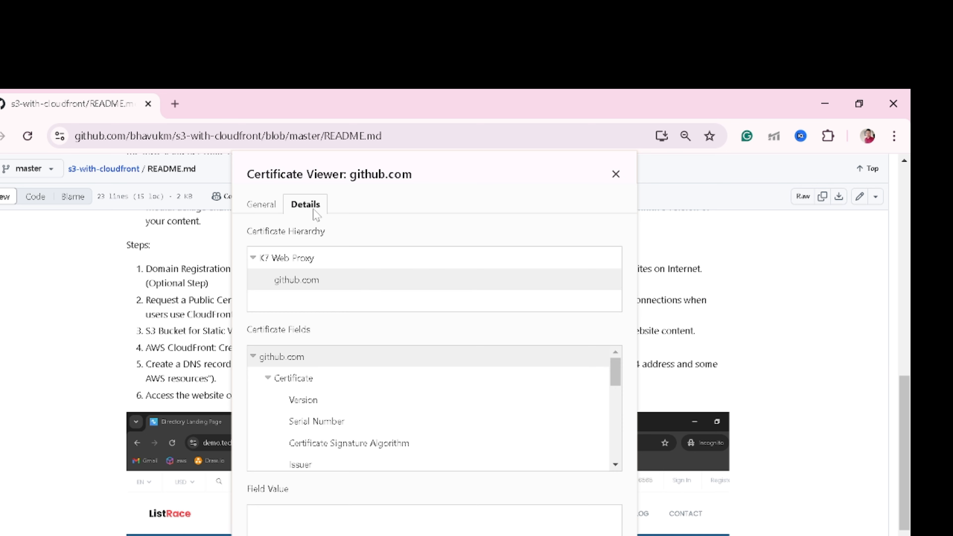
pyautogui.moveTo(611, 369)
pyautogui.mouseDown()
pyautogui.moveTo(614, 460)
pyautogui.moveTo(614, 357)
pyautogui.mouseUp()
pyautogui.click(267, 211)
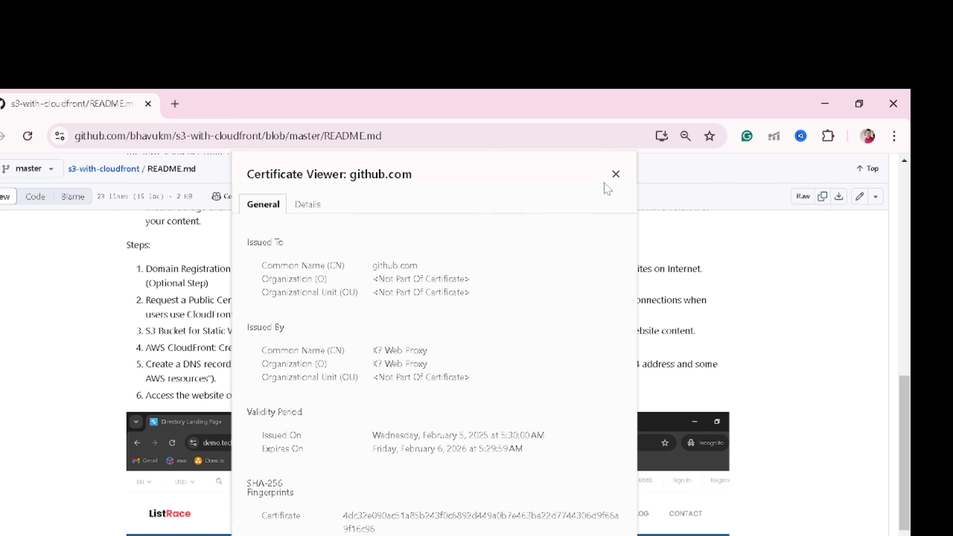
pyautogui.click(615, 175)
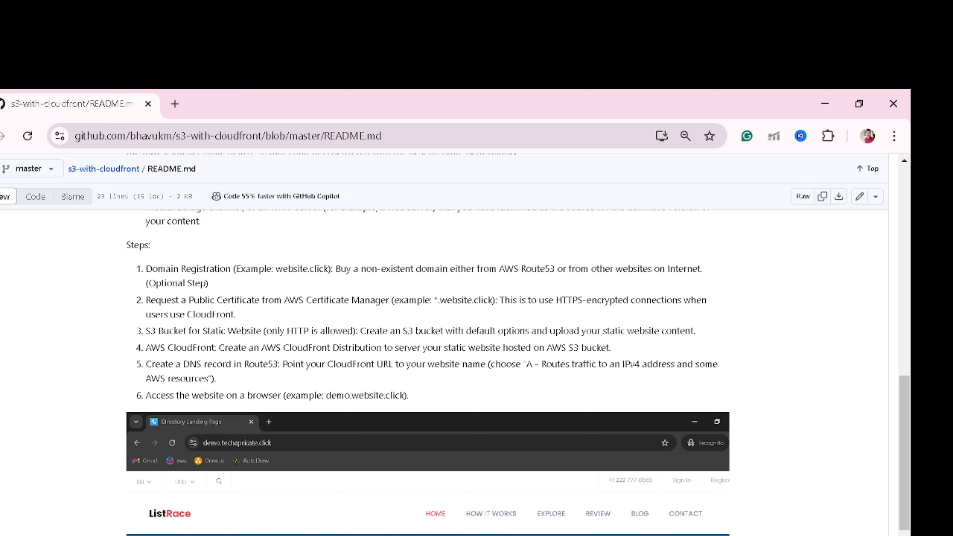
pyautogui.moveTo(120, 136); pyautogui.dragTo(70, 137)
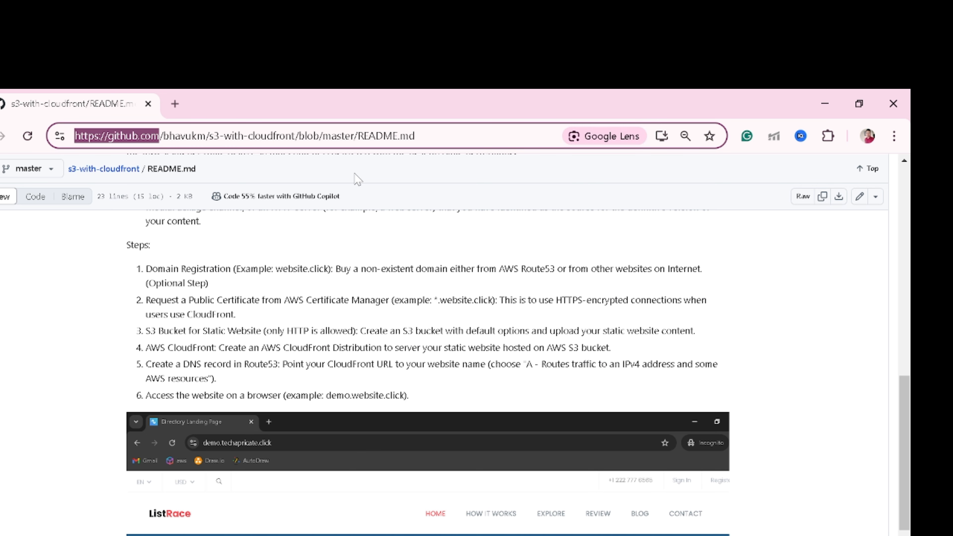
pyautogui.click(358, 180)
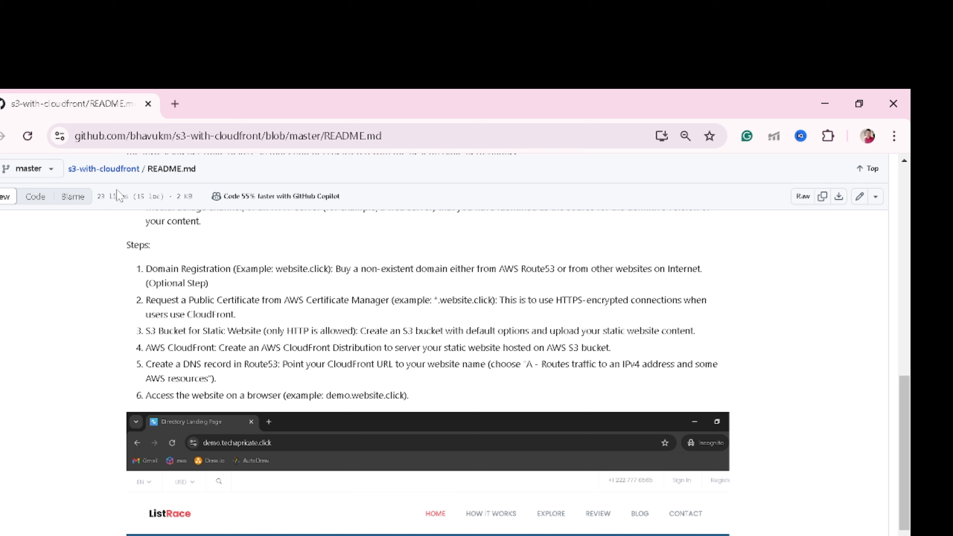
pyautogui.click(60, 136)
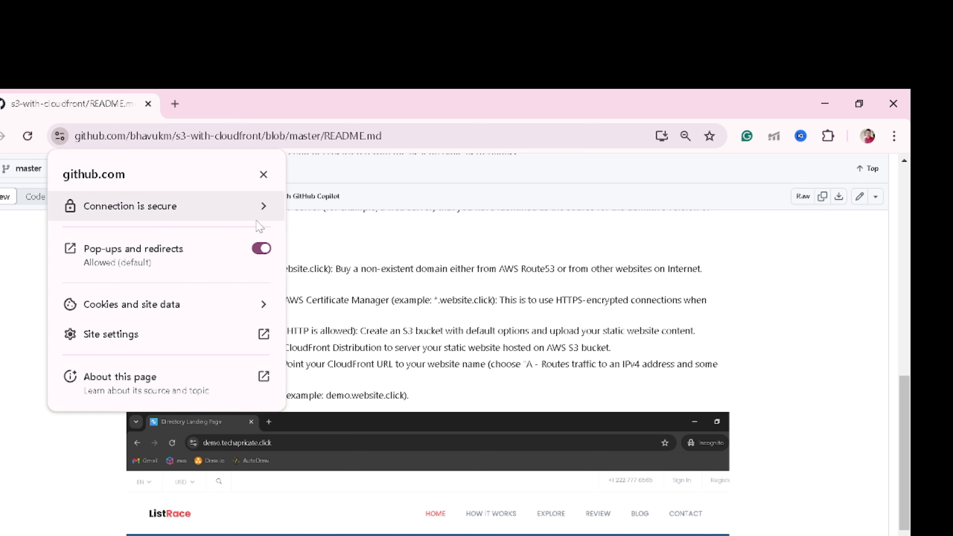
pyautogui.click(268, 209)
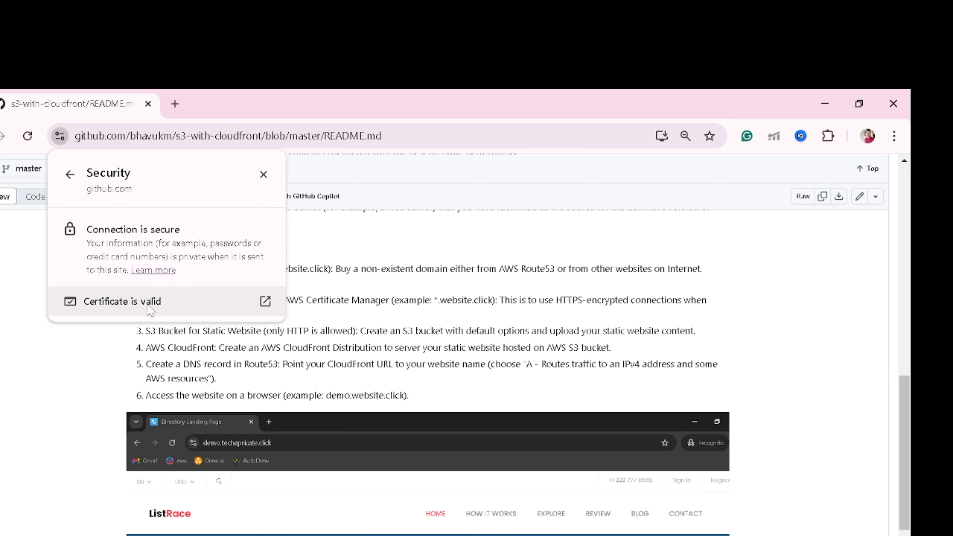
pyautogui.click(263, 175)
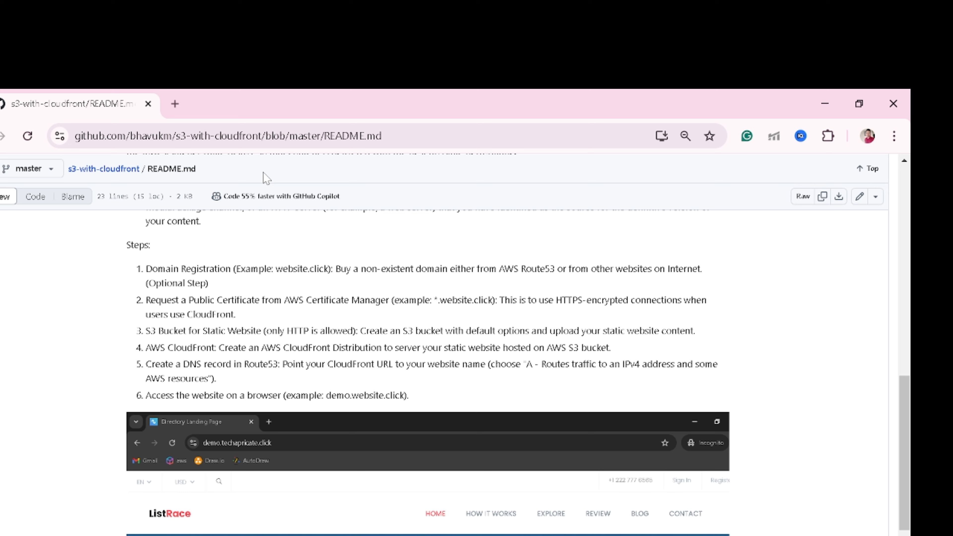
# Step: Check github.com's site information again and inspect the end of the README page's full address
pyautogui.click(64, 137)
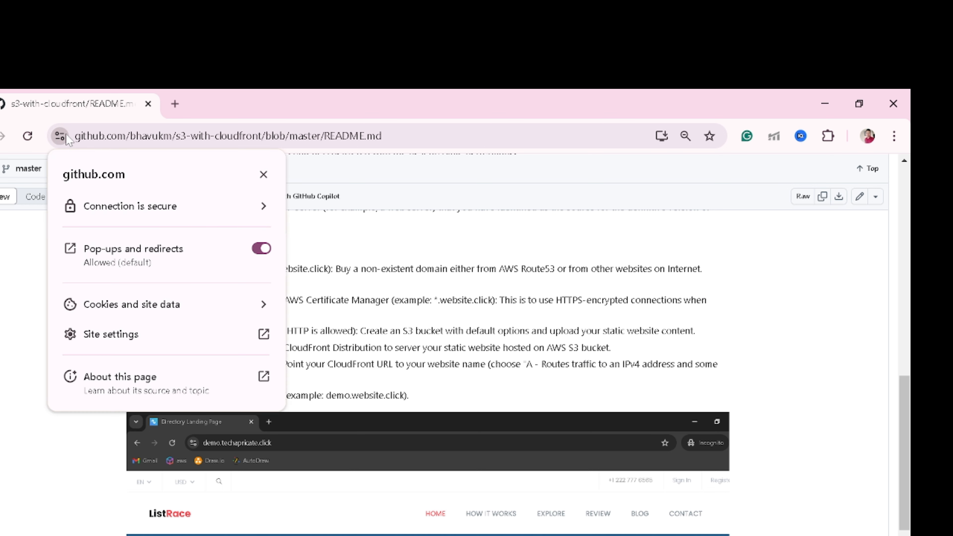
pyautogui.click(398, 216)
pyautogui.click(62, 139)
pyautogui.click(212, 137)
pyautogui.click(382, 140)
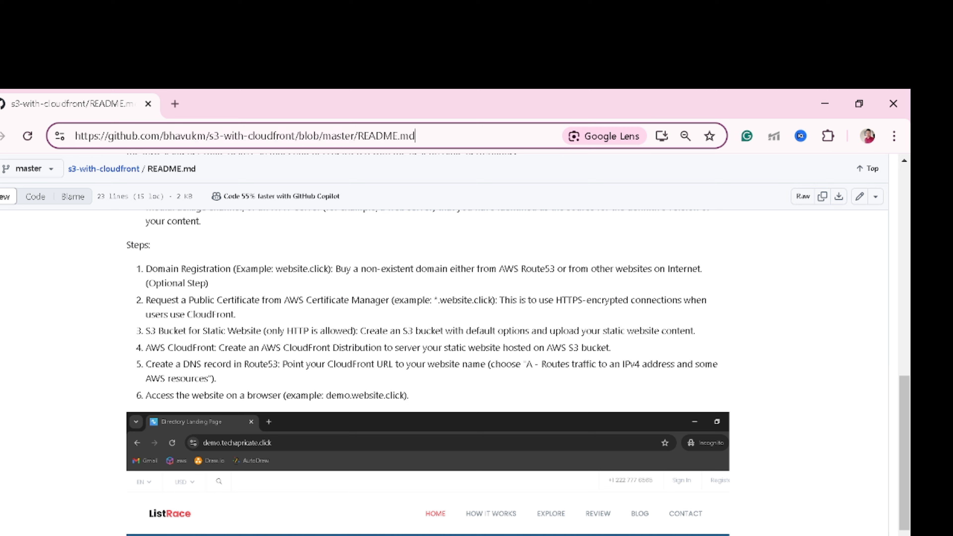
pyautogui.hotkey('shift', 'Left')
pyautogui.hotkey('shift', 'Left')
pyautogui.hotkey('shift', 'Left')
pyautogui.hotkey('shift', 'Left')
pyautogui.click(580, 216)
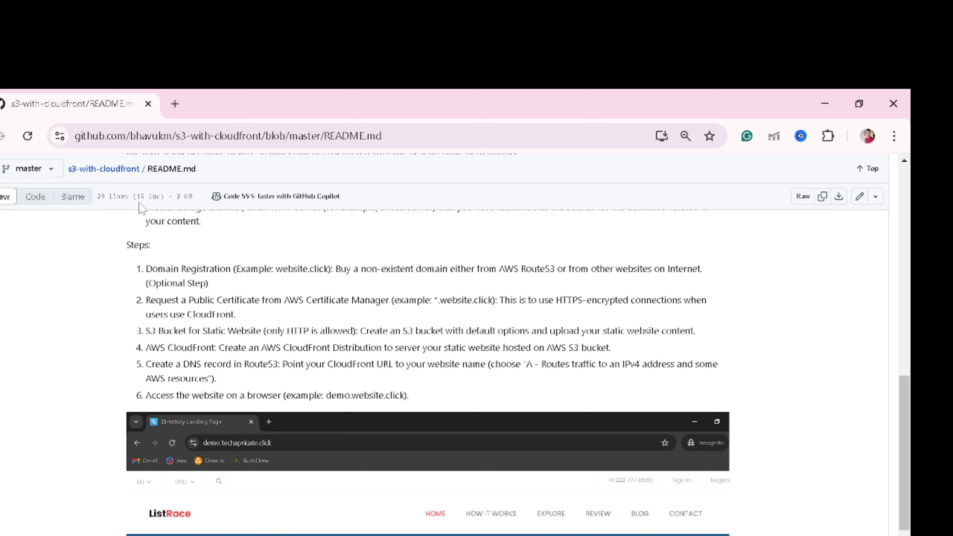
# Step: View github.com's site information once more and highlight the domain github.com within the page's full address
pyautogui.click(60, 136)
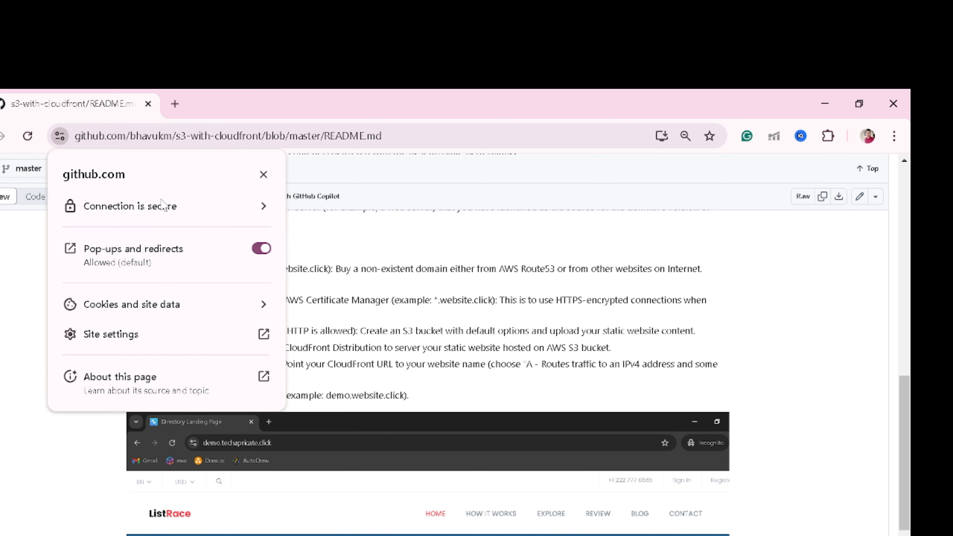
pyautogui.click(395, 137)
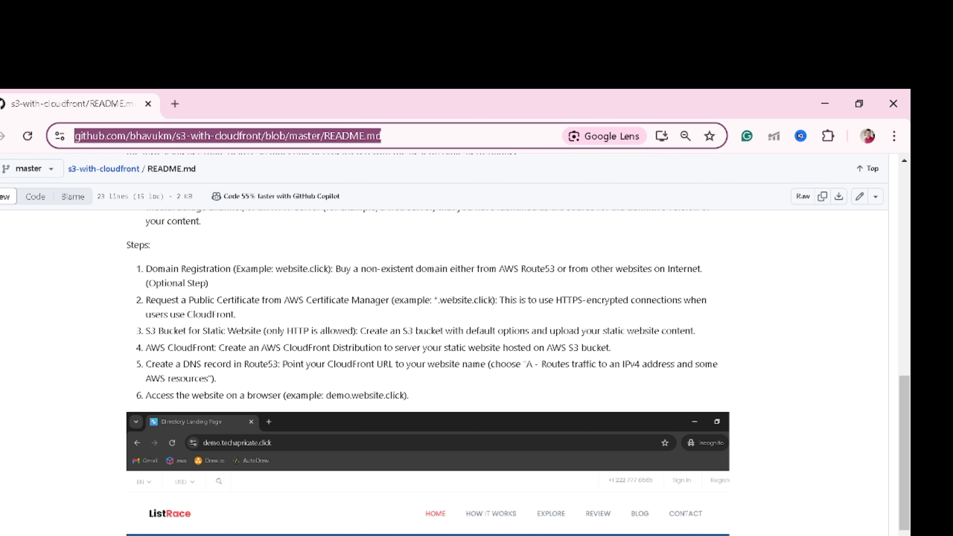
pyautogui.press('End')
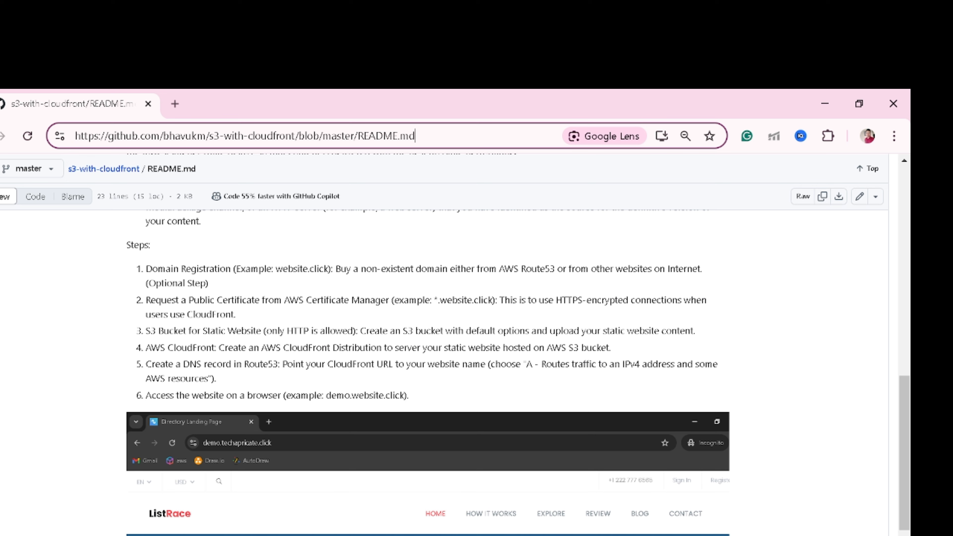
pyautogui.moveTo(159, 136); pyautogui.dragTo(107, 136)
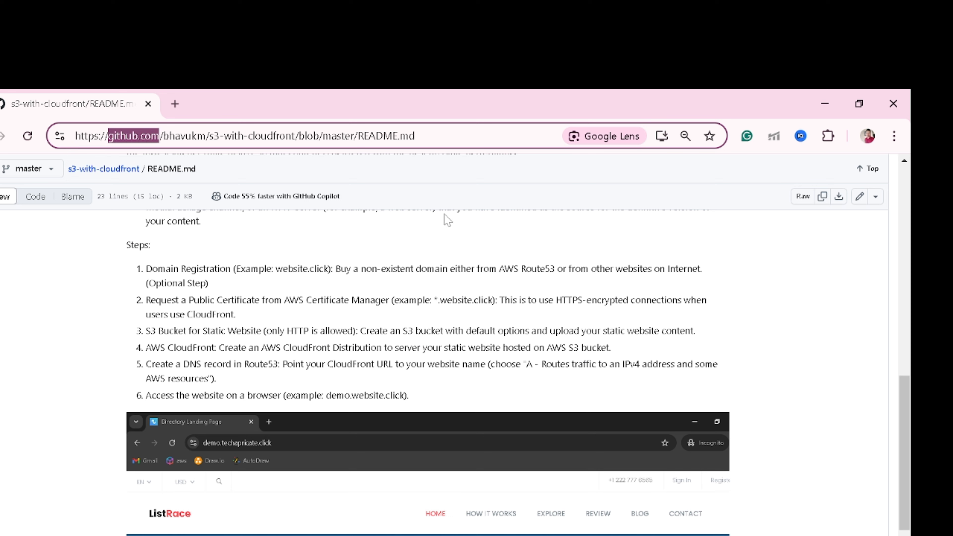
pyautogui.click(501, 183)
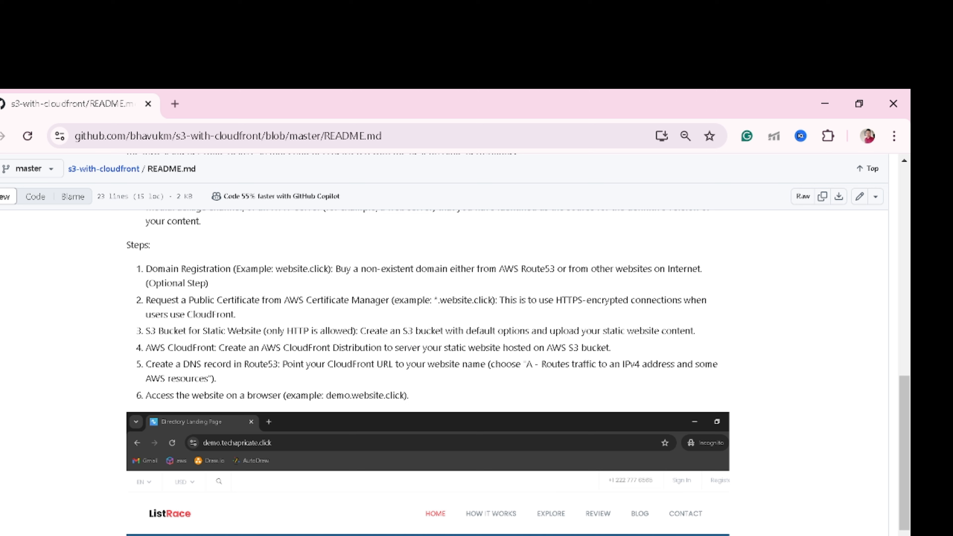
# Step: Switch back to the AWS console window with the Route 53 registered domains list
pyautogui.moveTo(624, 534)
pyautogui.click(622, 526)
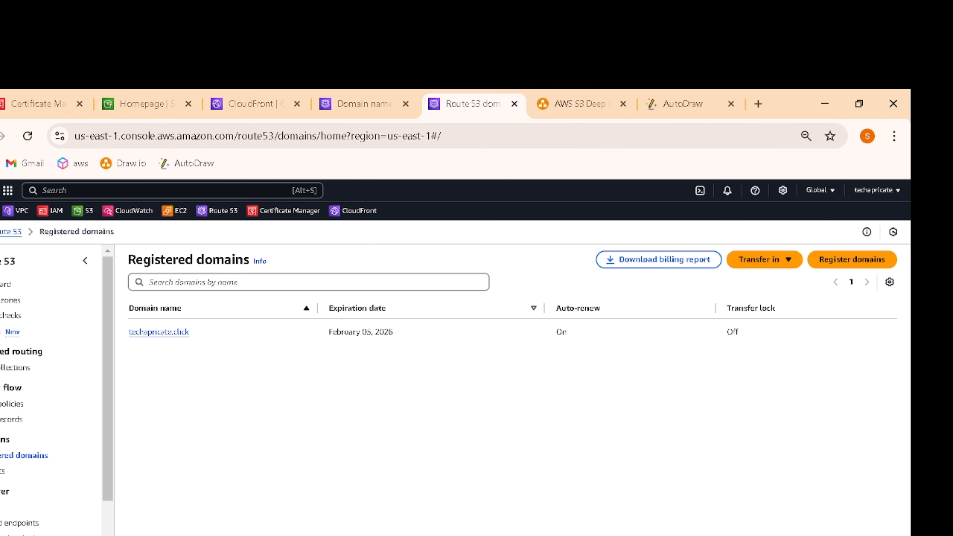
# Step: Start a public certificate request in AWS Certificate Manager in the United States (N. Virginia) region
pyautogui.click(19, 104)
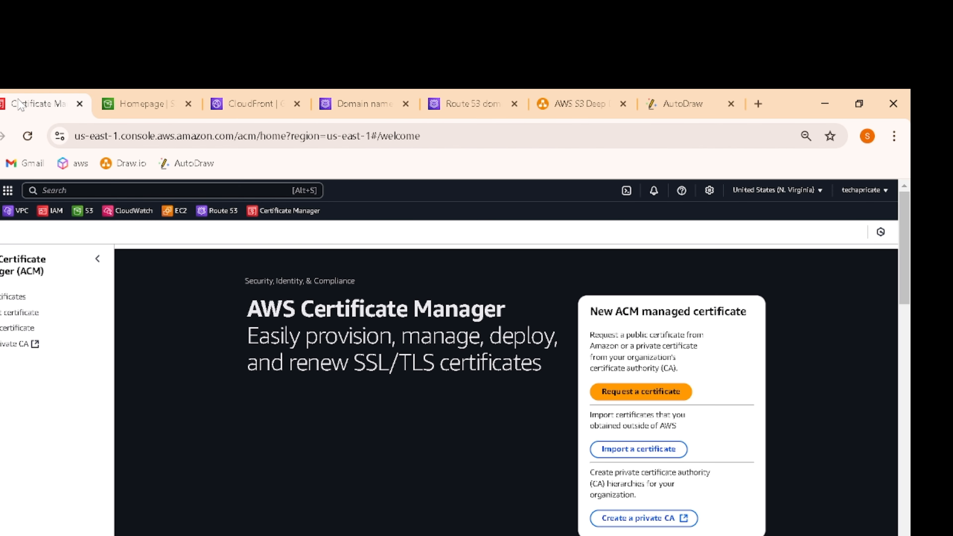
pyautogui.hotkey('alt', 's')
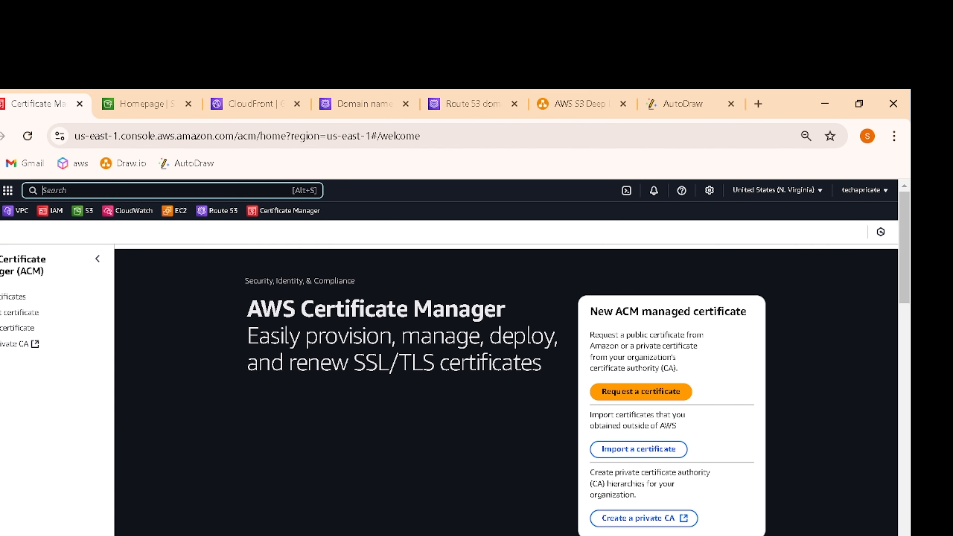
pyautogui.write('certificate Manager')
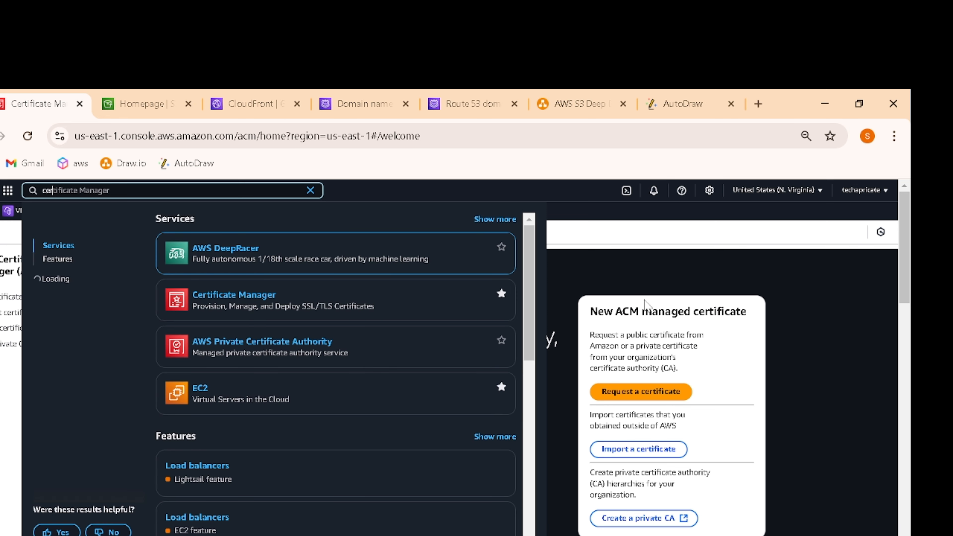
pyautogui.click(733, 268)
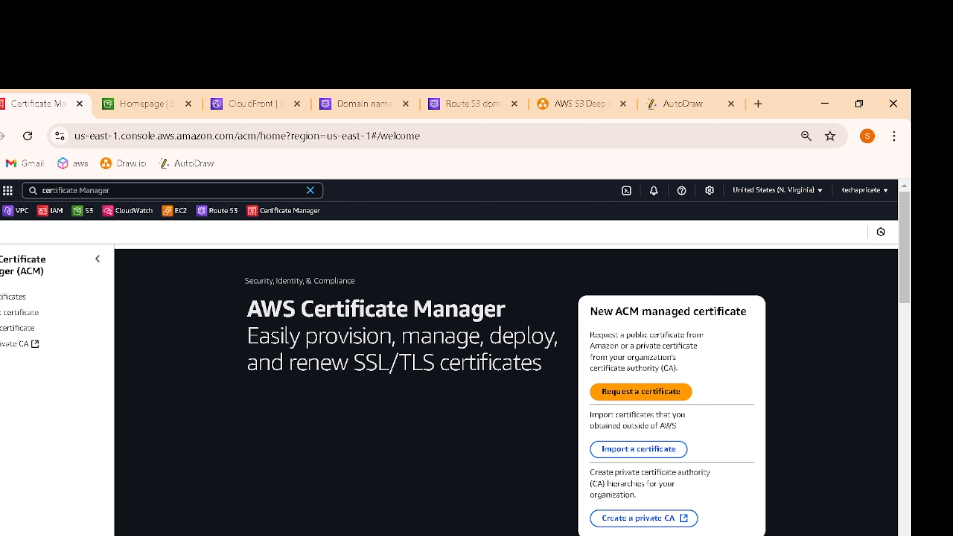
pyautogui.click(636, 394)
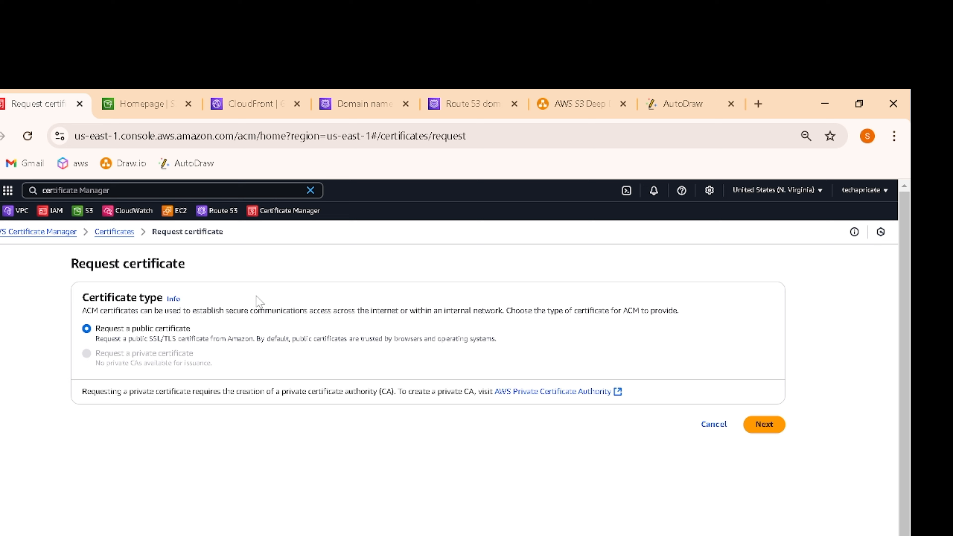
pyautogui.click(740, 417)
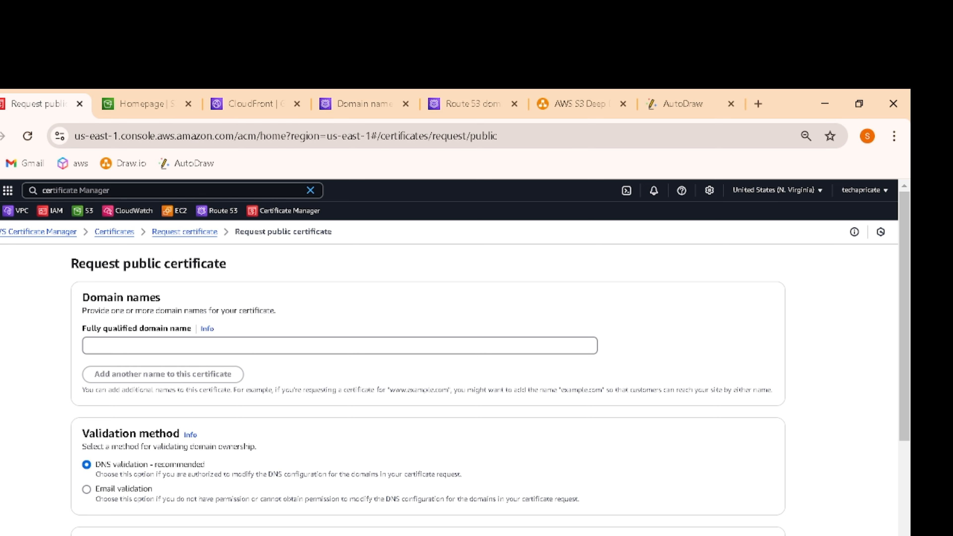
# Step: Check the Route 53 registered domains and the CloudFront distributions list, and return to the certificate request form
pyautogui.click(481, 102)
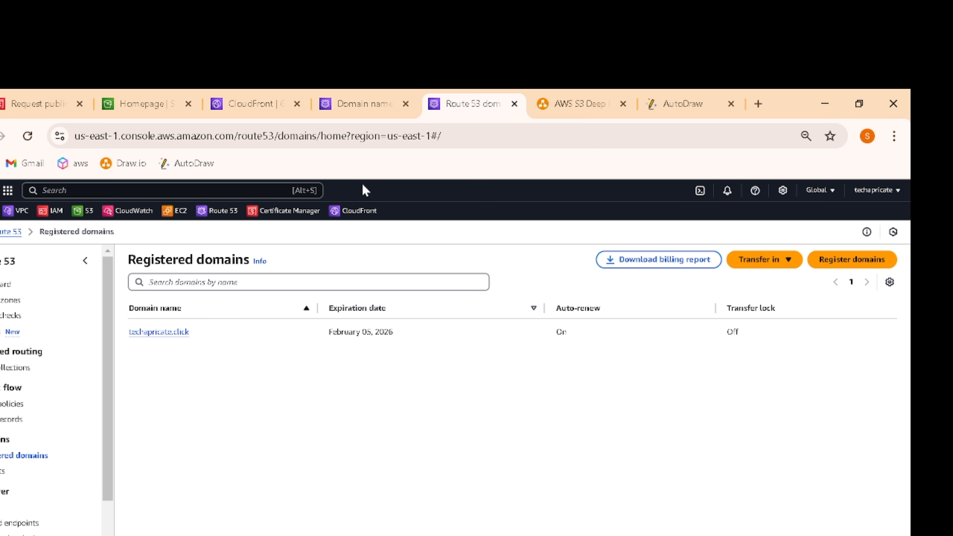
pyautogui.click(362, 103)
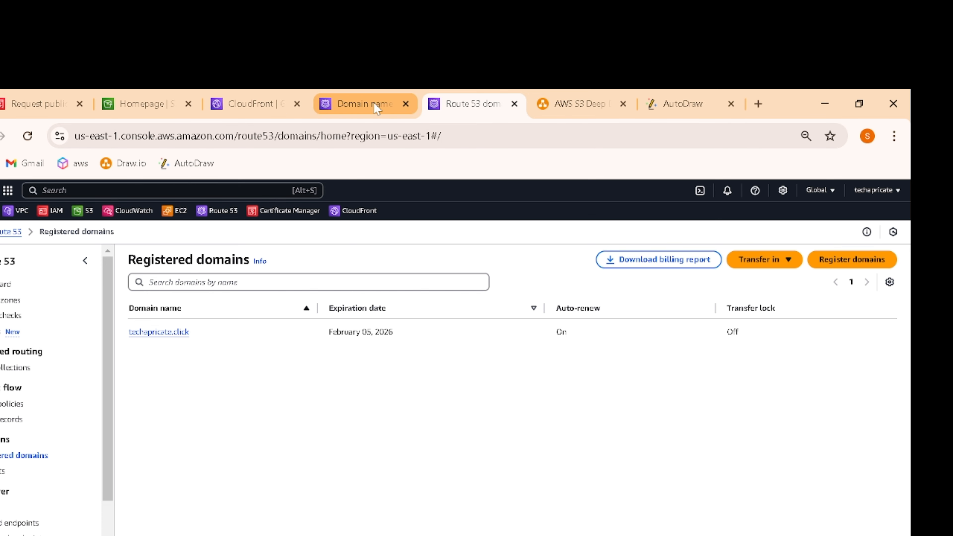
pyautogui.click(261, 103)
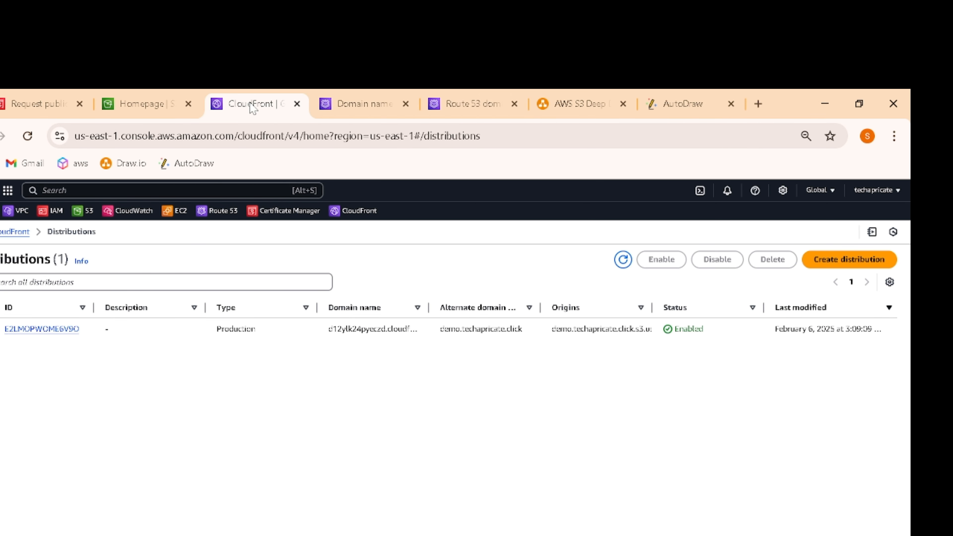
pyautogui.click(45, 106)
# Step: Enter demo.techapricate.click as the fully qualified domain name for the certificate
pyautogui.click(187, 345)
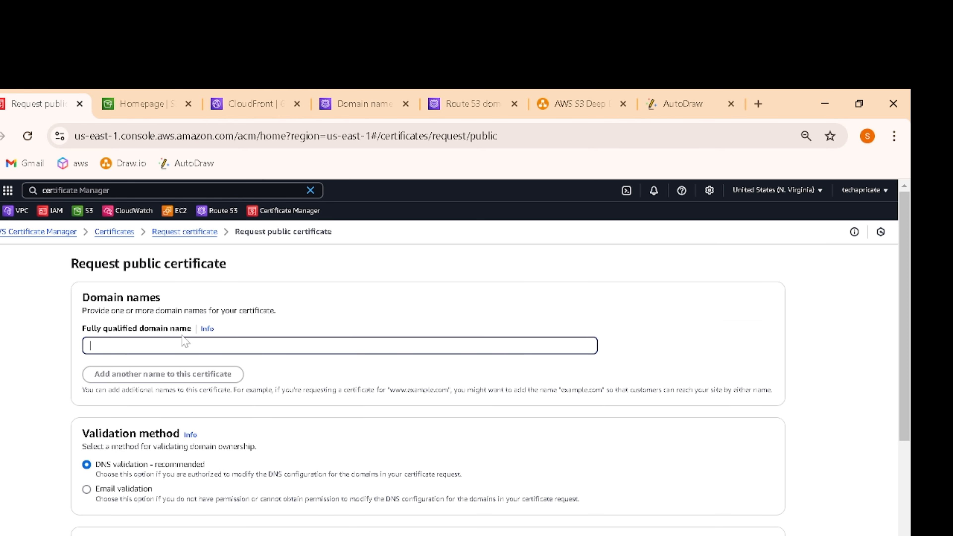
pyautogui.write('demo.techa')
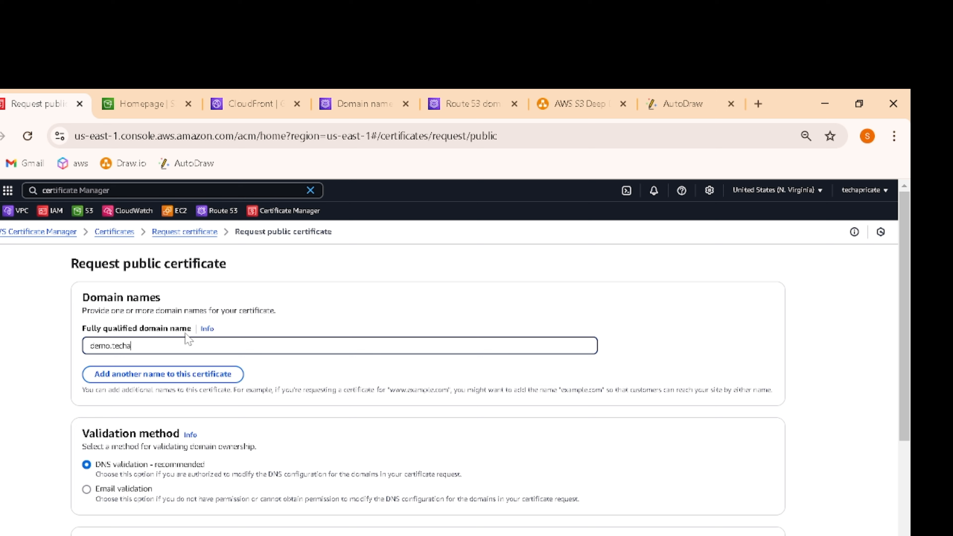
pyautogui.write('pricate.click')
# Step: Recheck the registered domain in Route 53 and review the validation method and key algorithm options of the certificate request
pyautogui.click(456, 111)
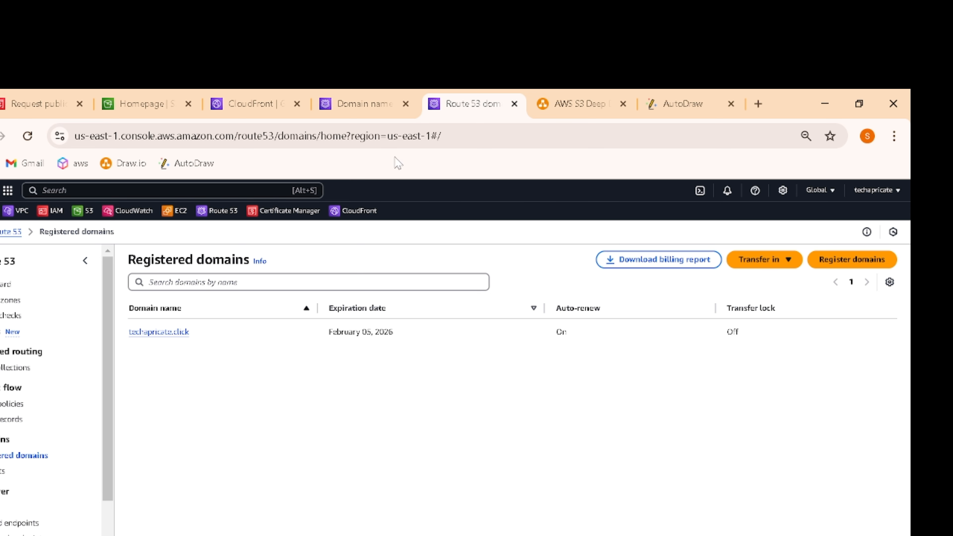
pyautogui.click(370, 109)
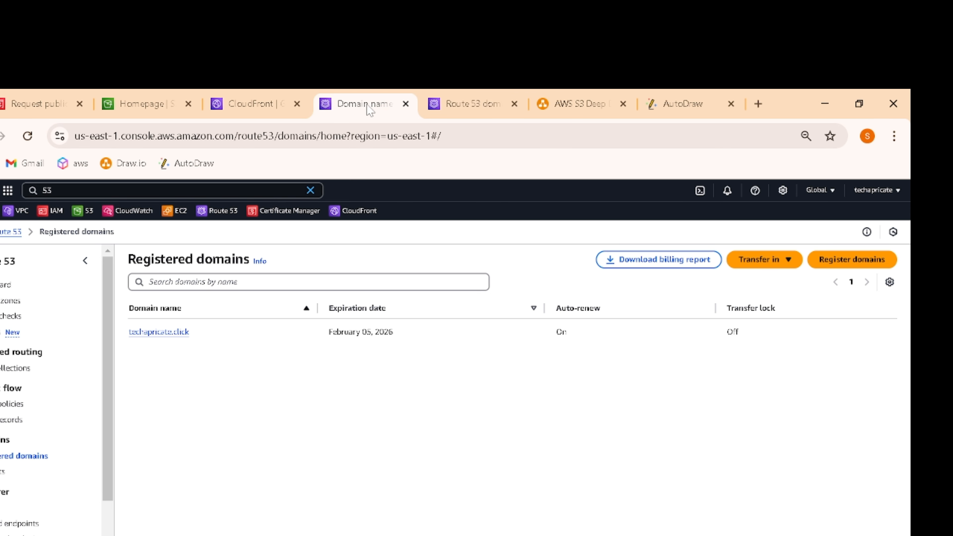
pyautogui.click(453, 110)
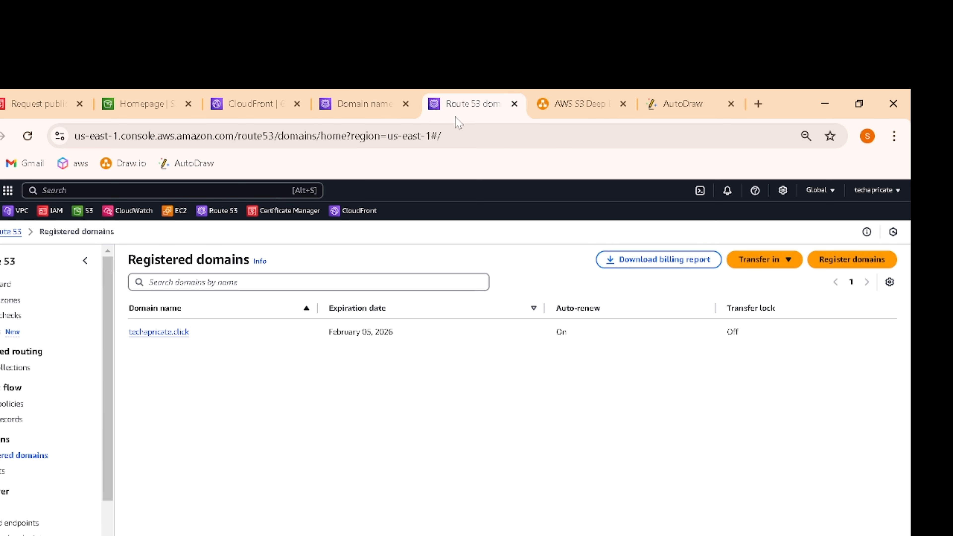
pyautogui.click(52, 109)
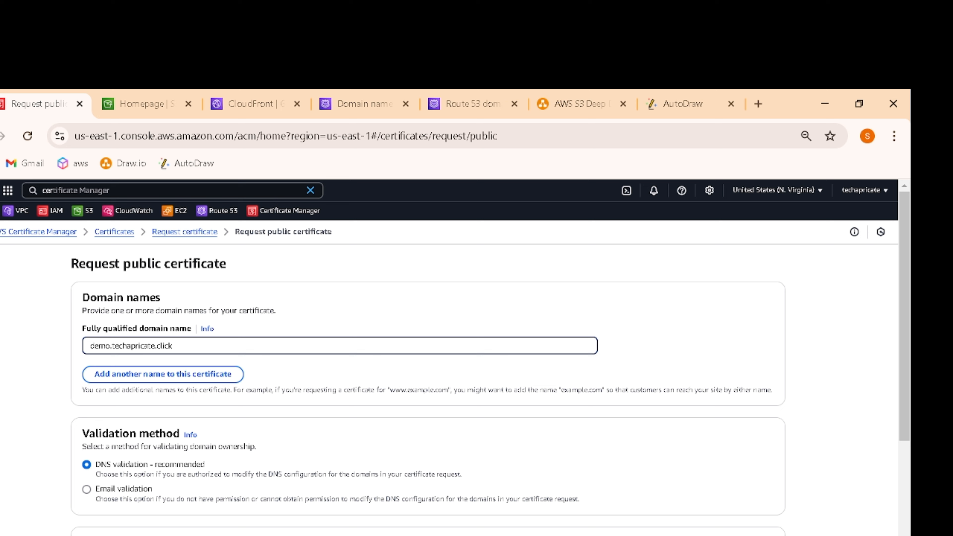
pyautogui.scroll(-3, 906, 368)
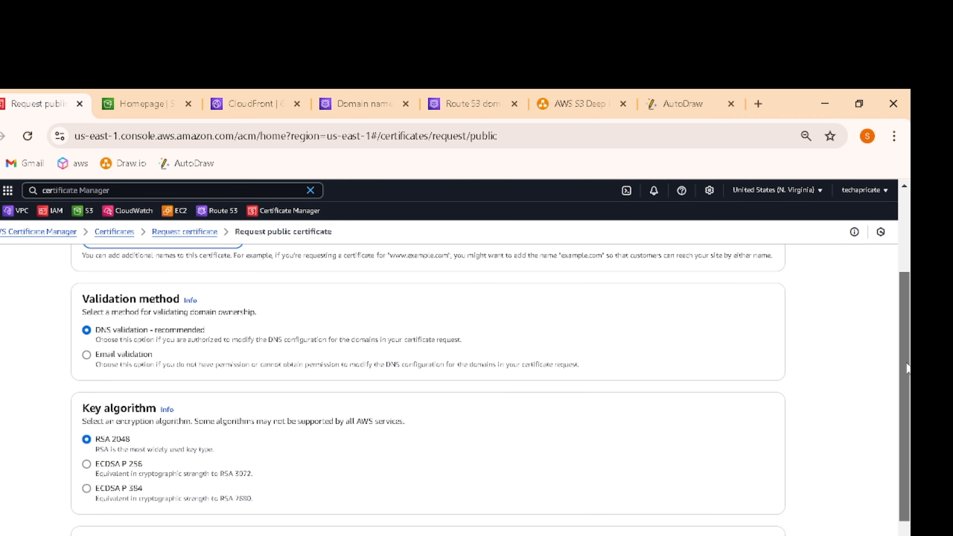
pyautogui.moveTo(906, 367); pyautogui.dragTo(904, 330)
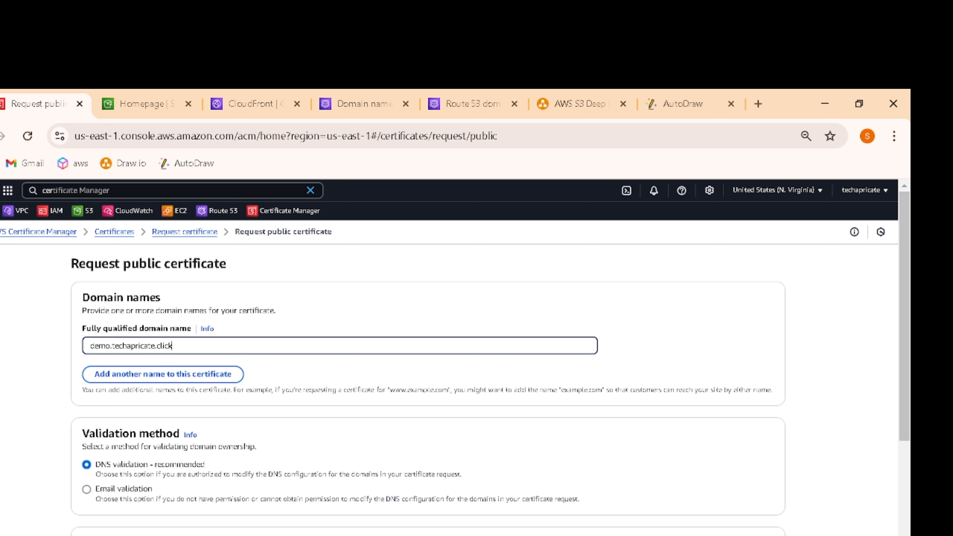
# Step: Leave the request form for the certificates list and inspect the existing certificate
pyautogui.click(117, 234)
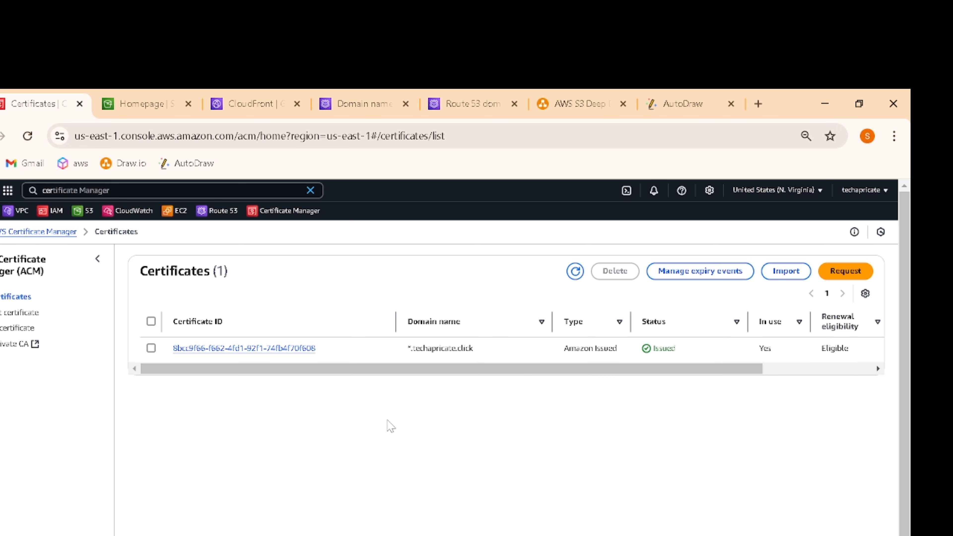
pyautogui.moveTo(390, 369); pyautogui.dragTo(261, 385)
pyautogui.moveTo(396, 373); pyautogui.dragTo(325, 382)
# Step: Request a public certificate for demo.techapricate.click with DNS validation and the RSA 2048 key algorithm
pyautogui.click(830, 278)
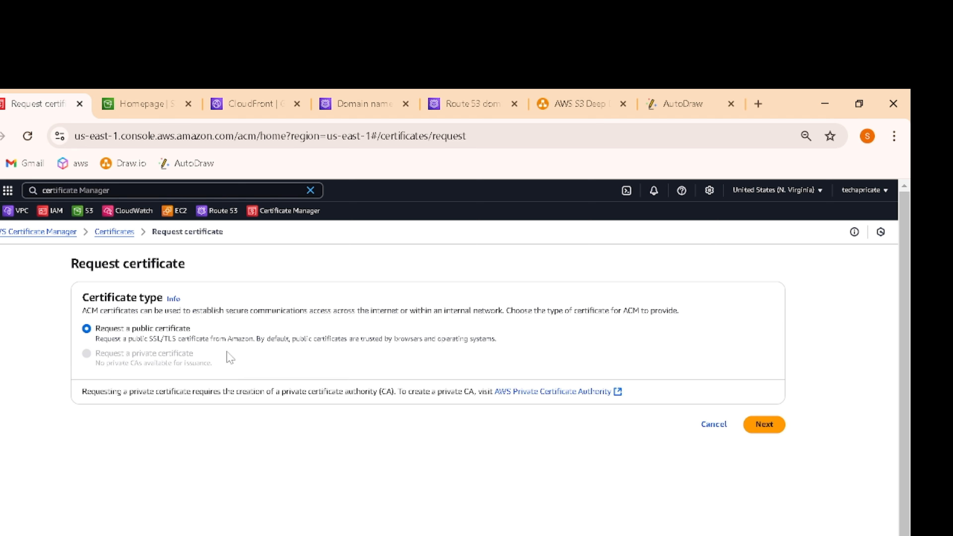
pyautogui.click(764, 424)
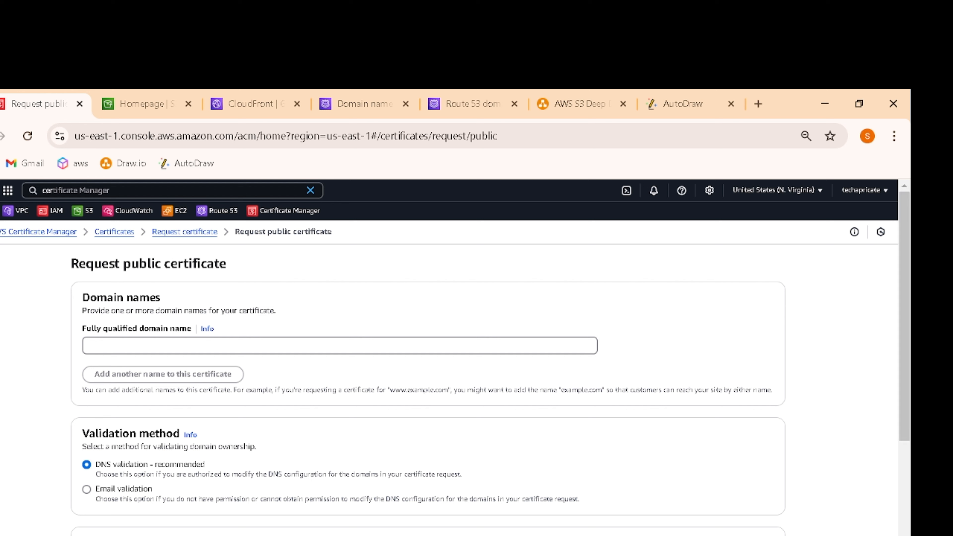
pyautogui.write('demo')
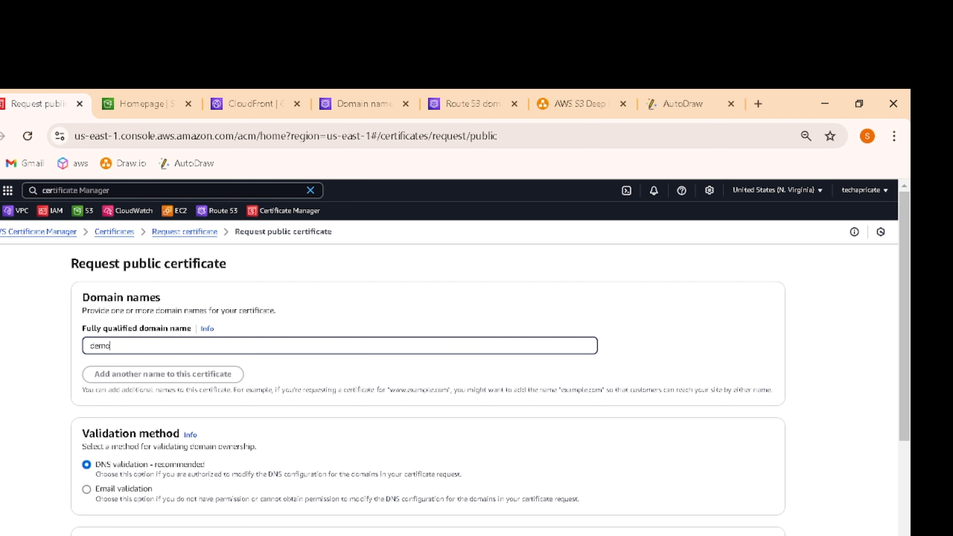
pyautogui.write('.techa')
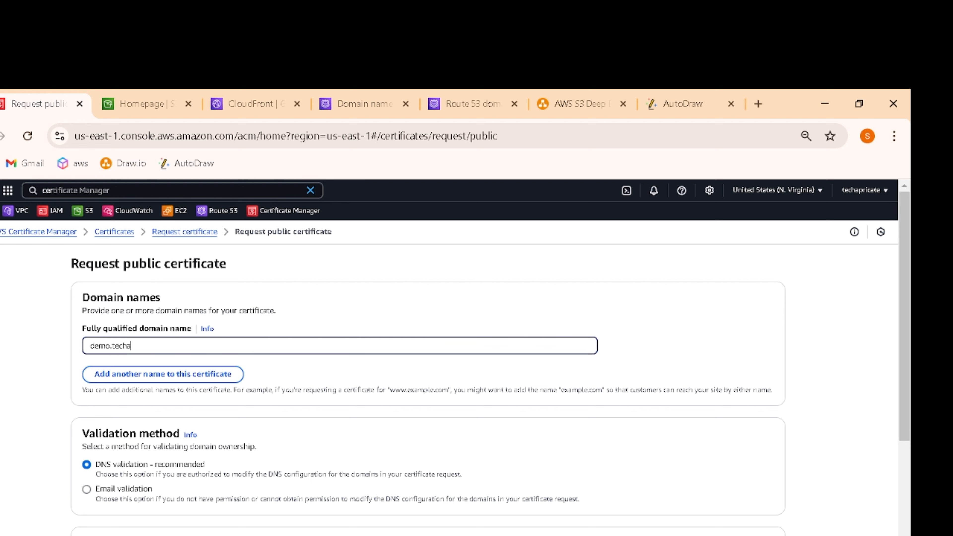
pyautogui.write('pricate.click')
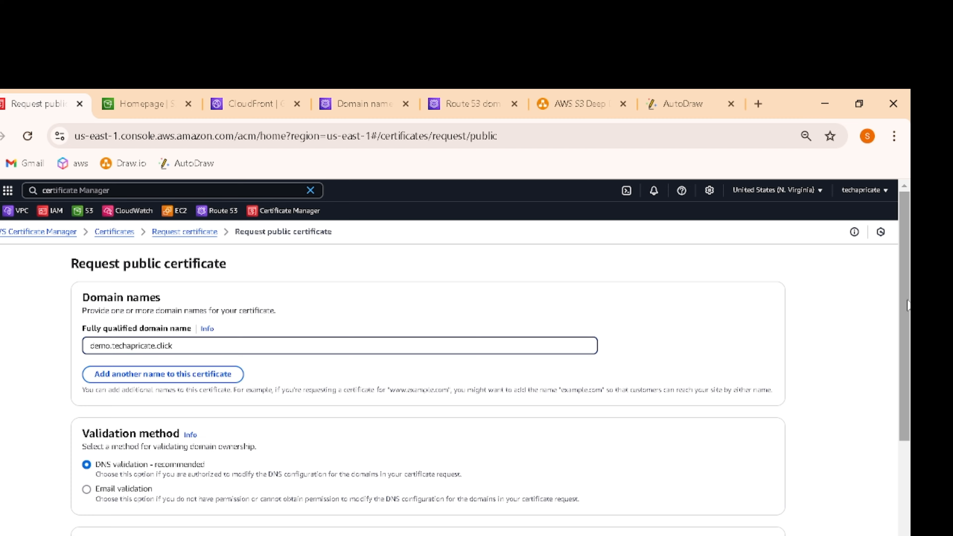
pyautogui.moveTo(906, 305)
pyautogui.mouseDown()
pyautogui.moveTo(902, 352)
pyautogui.moveTo(901, 298)
pyautogui.mouseUp()
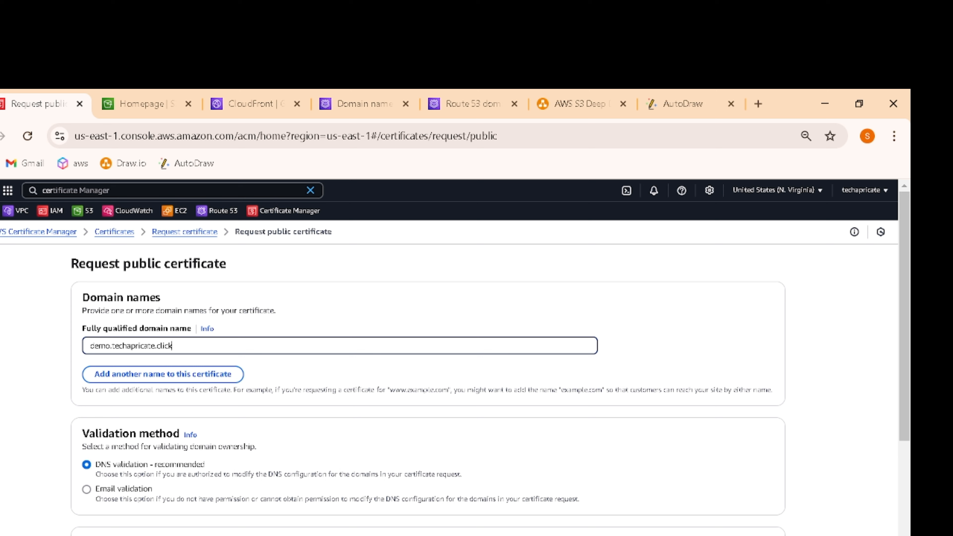
pyautogui.scroll(-6, 787, 488)
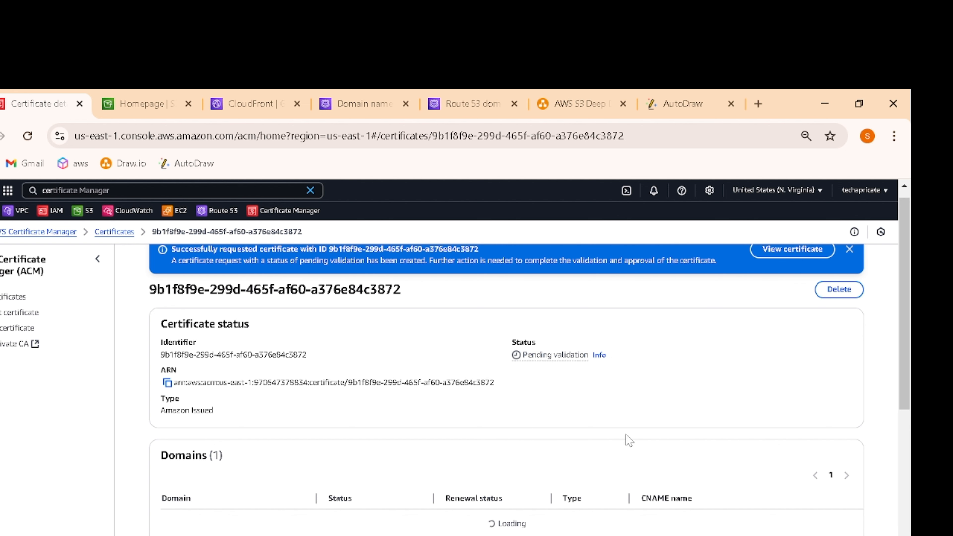
# Step: Dismiss the request notification and create the DNS validation records for demo.techapricate.click in Route 53
pyautogui.scroll(1, 907, 300)
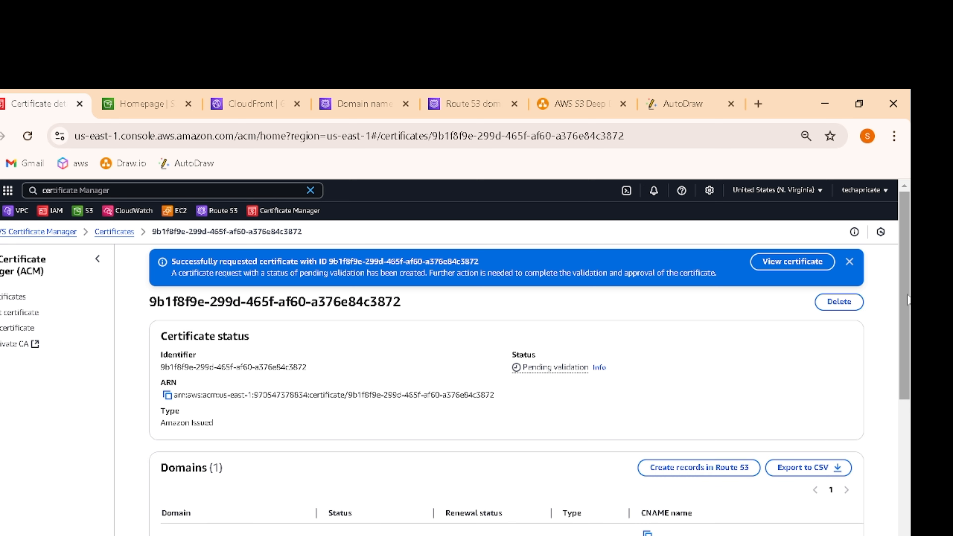
pyautogui.click(849, 263)
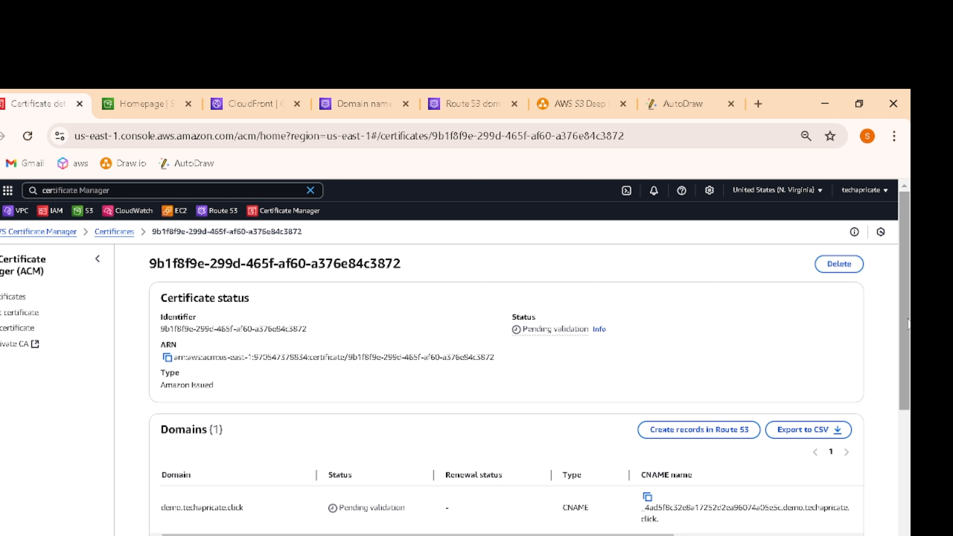
pyautogui.moveTo(908, 324)
pyautogui.mouseDown()
pyautogui.moveTo(907, 383)
pyautogui.moveTo(907, 333)
pyautogui.mouseUp()
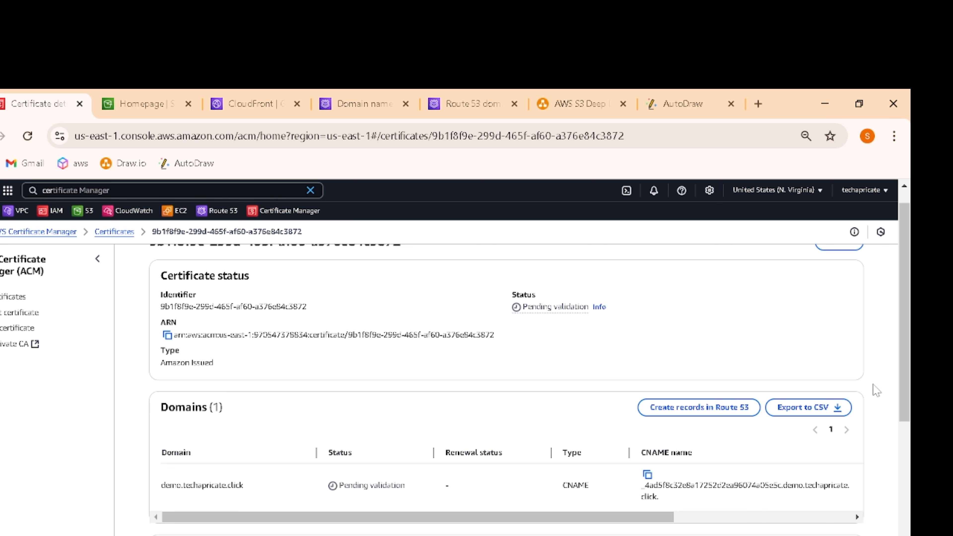
pyautogui.scroll(1, 904, 366)
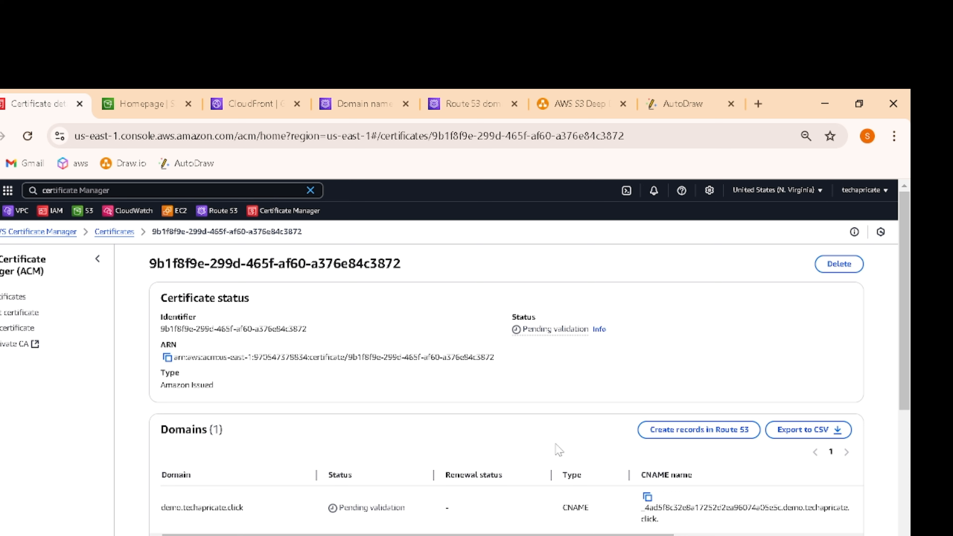
pyautogui.click(689, 430)
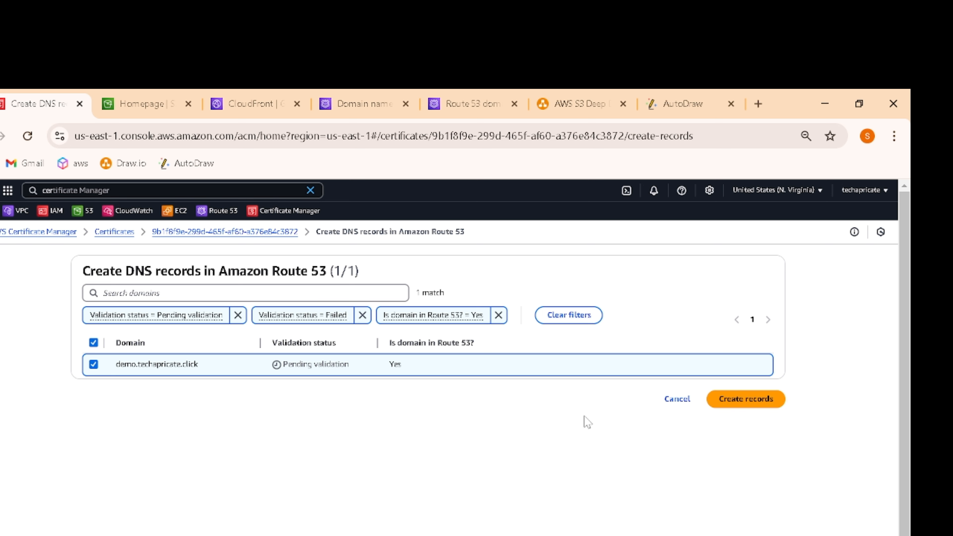
pyautogui.click(751, 400)
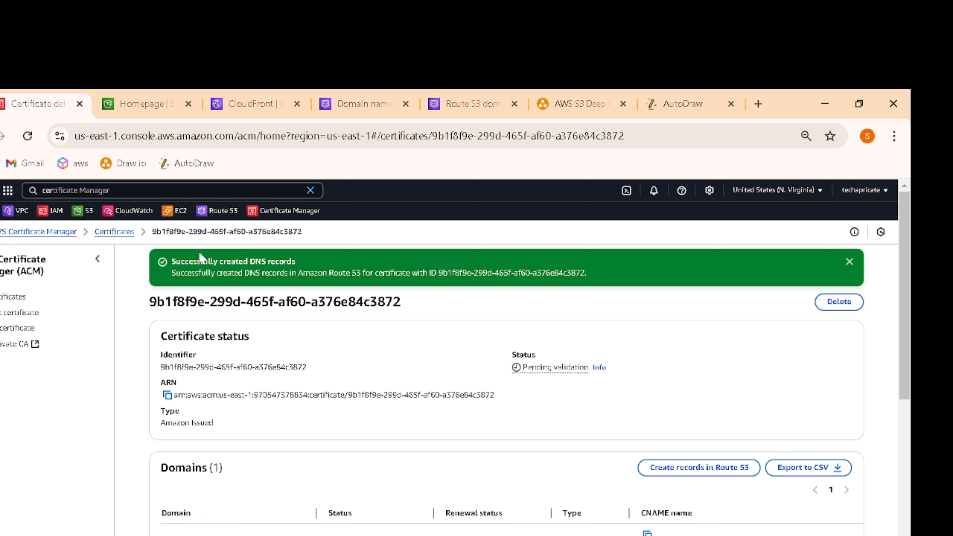
# Step: Open the certificates list and refresh it repeatedly to check the validation status of the demo.techapricate.click certificate
pyautogui.click(112, 232)
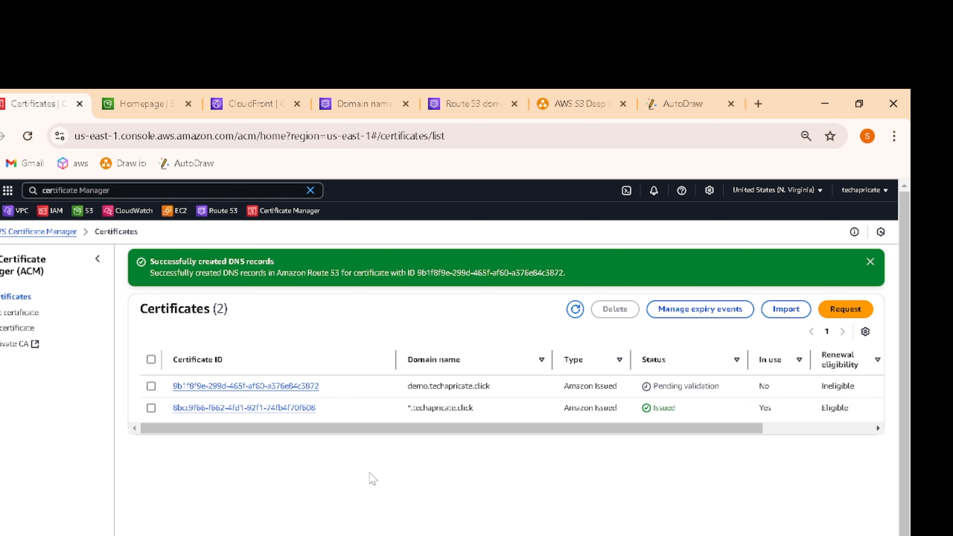
pyautogui.click(575, 309)
pyautogui.click(568, 309)
pyautogui.click(575, 309)
pyautogui.click(574, 308)
pyautogui.click(575, 309)
pyautogui.click(574, 308)
pyautogui.click(575, 310)
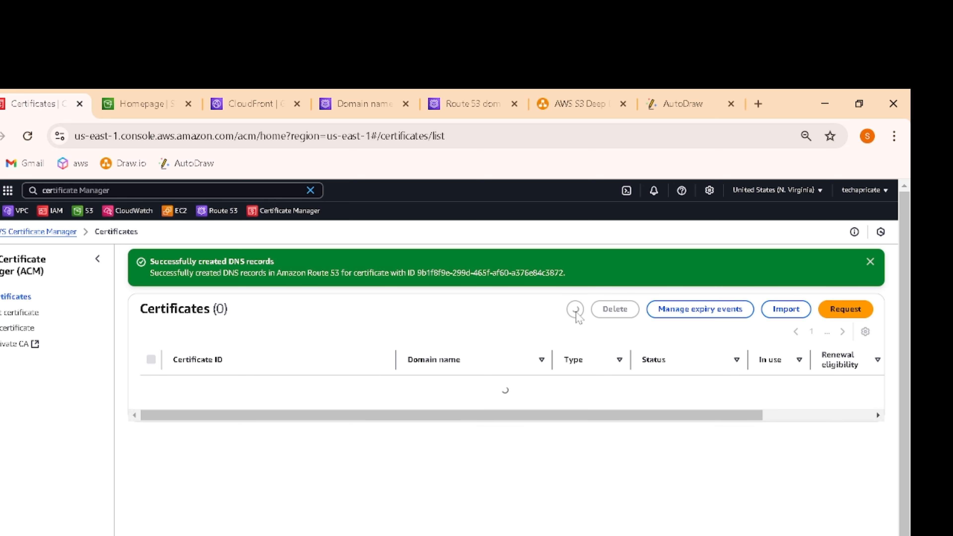
pyautogui.click(575, 310)
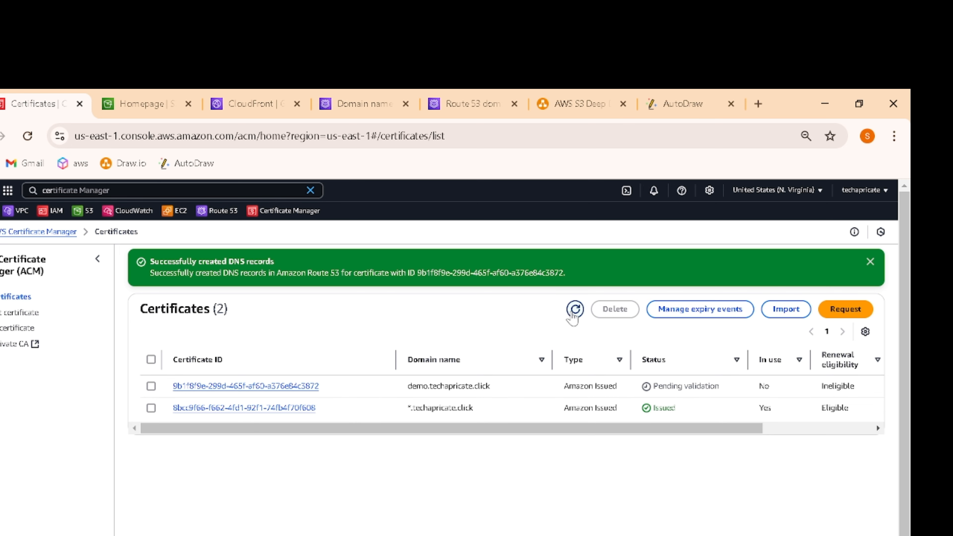
pyautogui.click(573, 306)
pyautogui.click(574, 310)
pyautogui.click(575, 310)
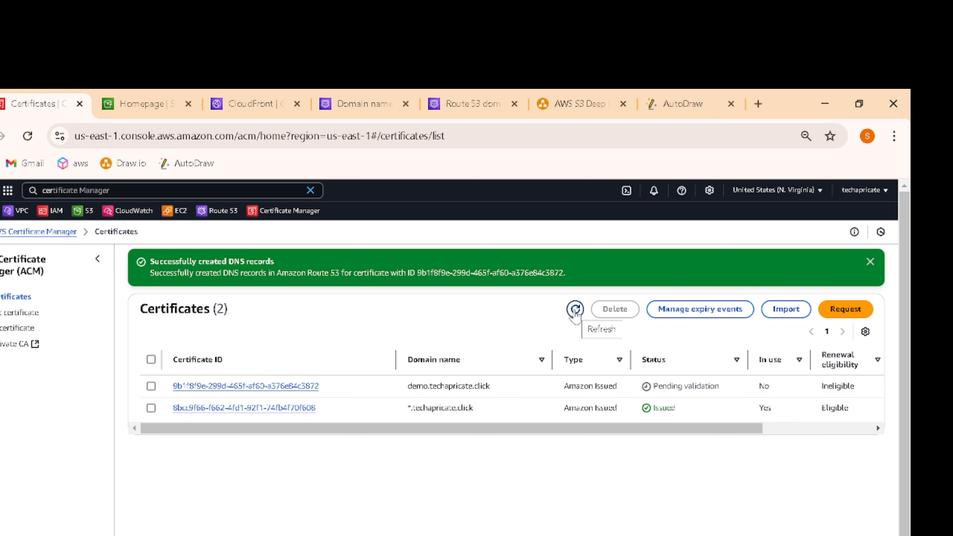
# Step: Dismiss the DNS records notification and refresh the certificates list to check the demo.techapricate.click certificate's validation status
pyautogui.click(575, 309)
pyautogui.click(575, 310)
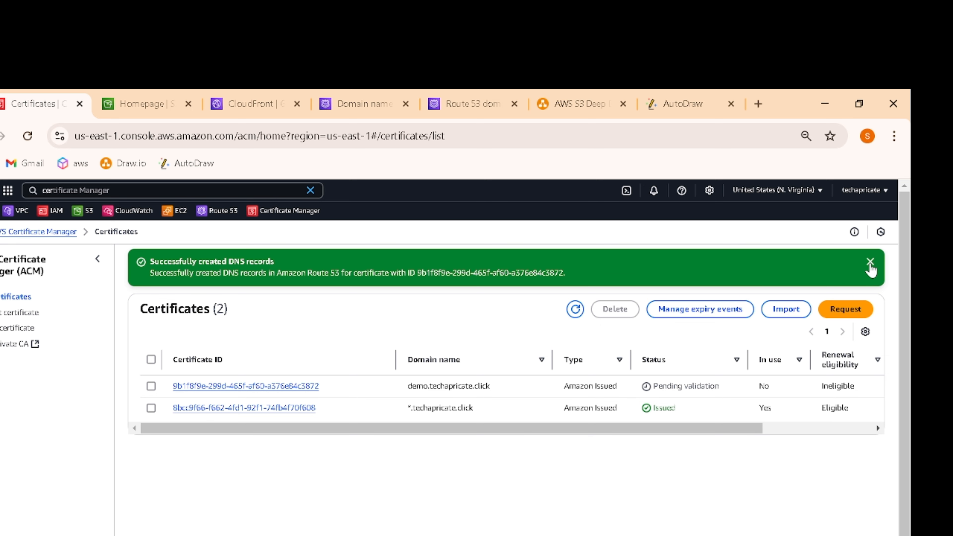
pyautogui.click(870, 261)
pyautogui.click(575, 271)
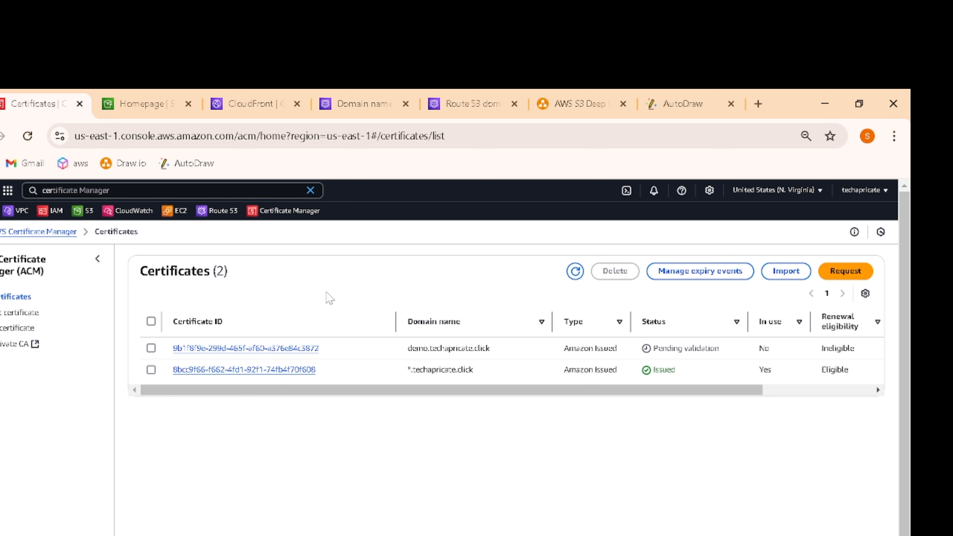
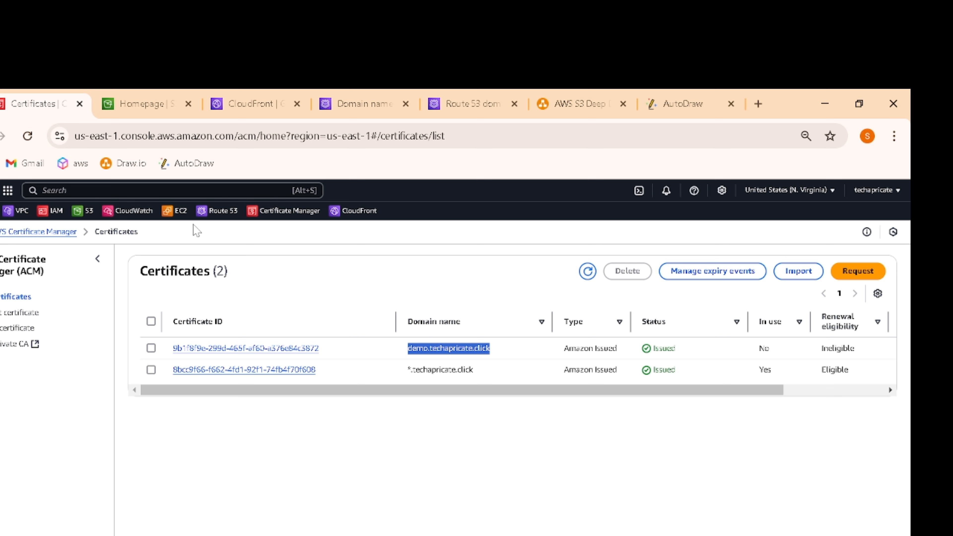
# Step: Go to the Amazon S3 start page, clear the leftover service search and open the bucket creation form
pyautogui.click(137, 111)
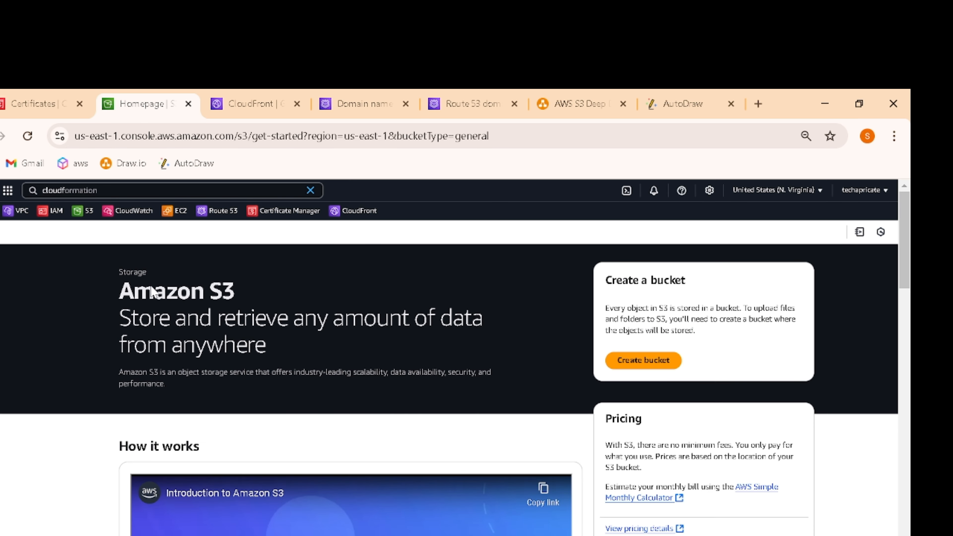
pyautogui.click(310, 190)
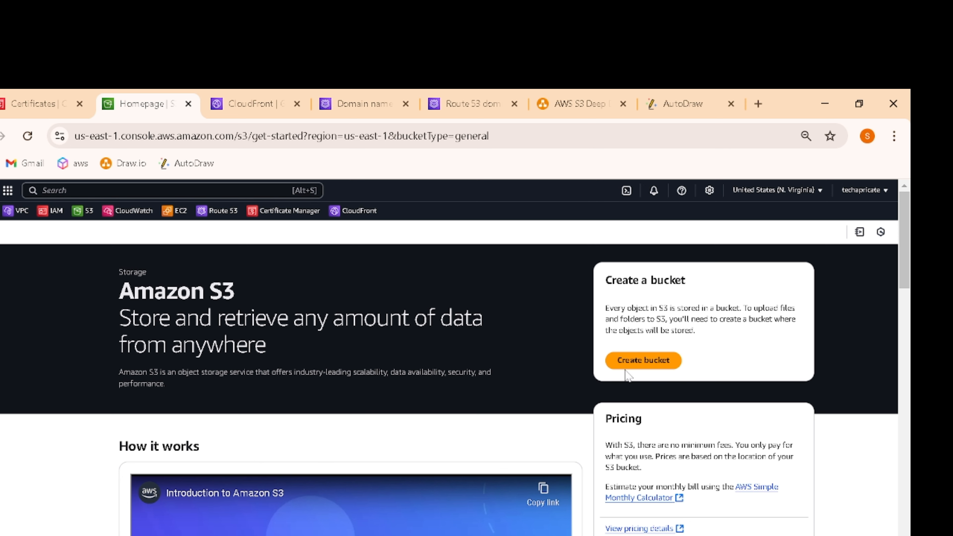
pyautogui.click(637, 361)
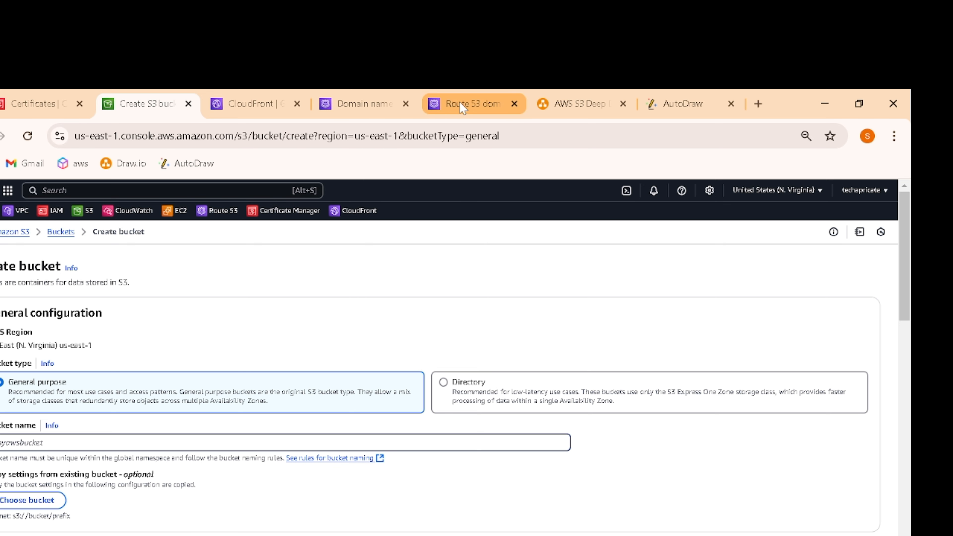
# Step: Copy the domain name demo.techapricate.click from the certificates list and enter it as the name of the new general purpose bucket
pyautogui.click(467, 106)
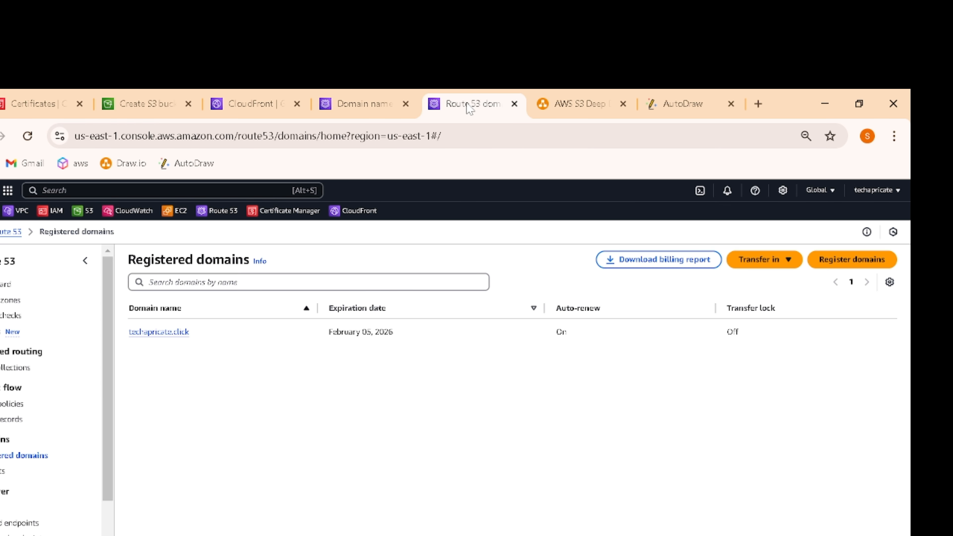
pyautogui.click(368, 108)
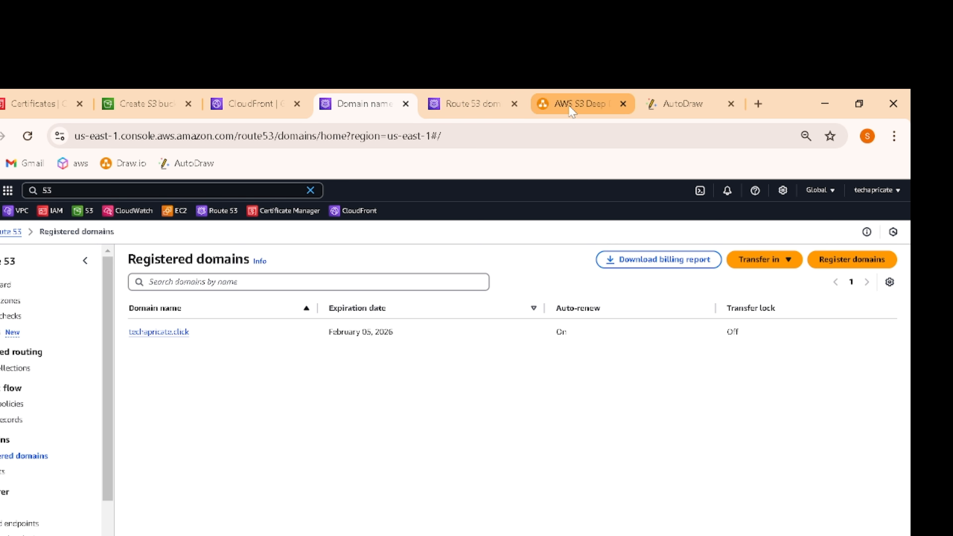
pyautogui.click(44, 109)
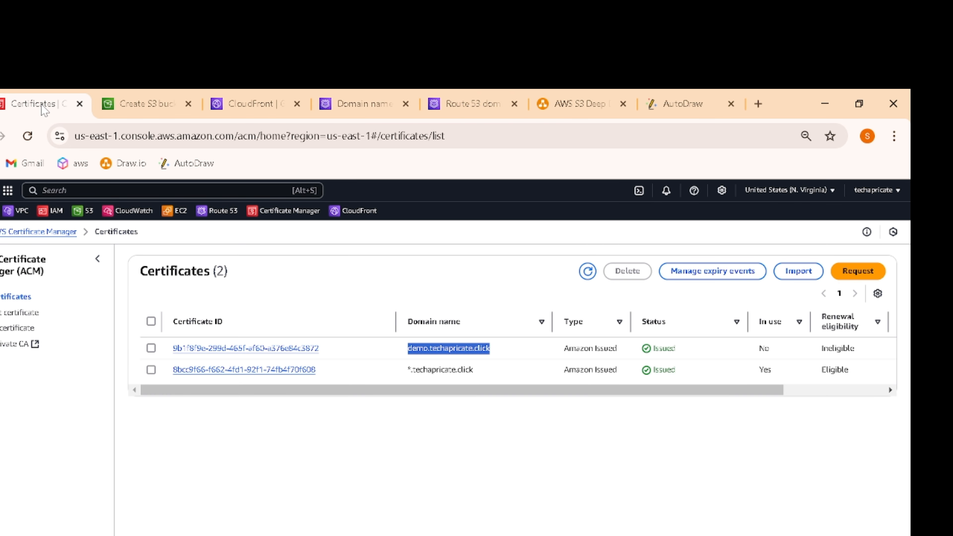
pyautogui.click(332, 277)
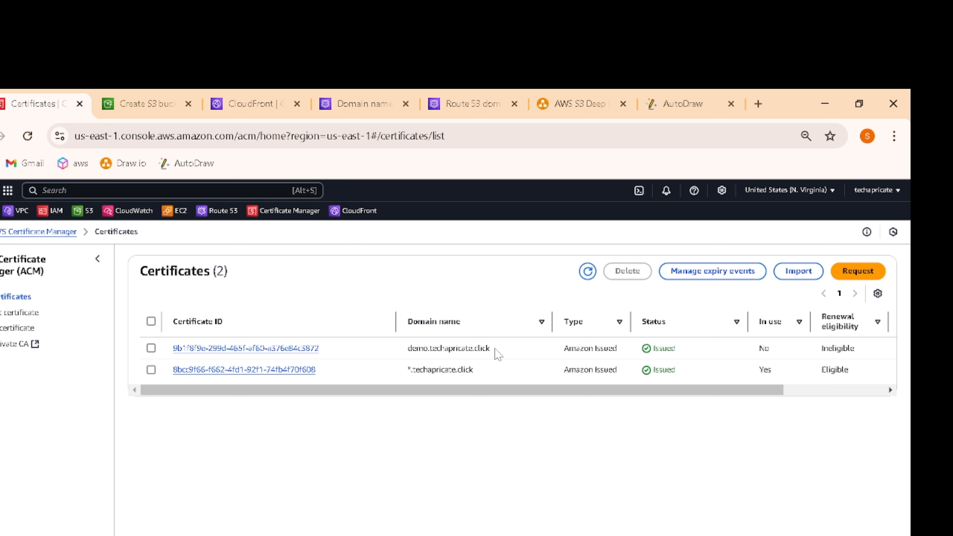
pyautogui.moveTo(495, 353); pyautogui.dragTo(407, 349)
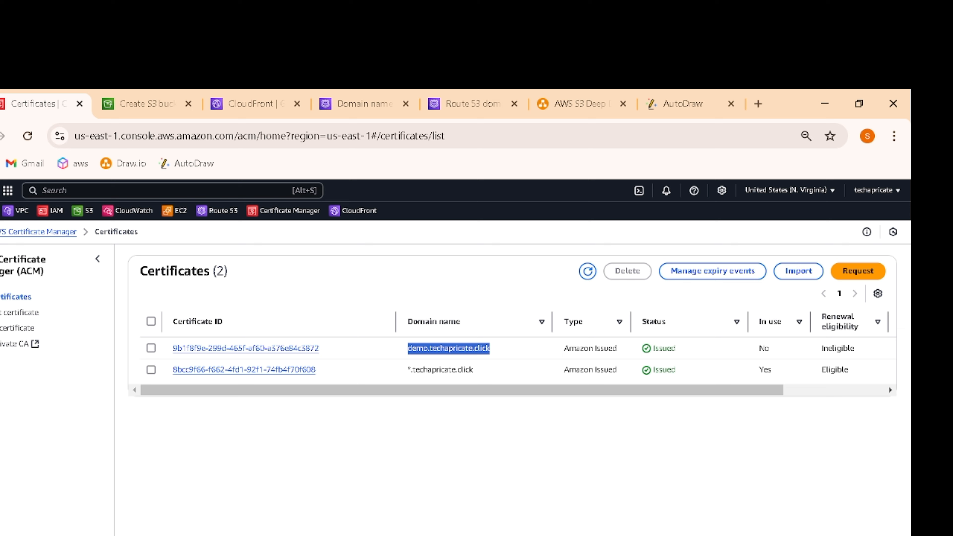
pyautogui.rightClick(433, 347)
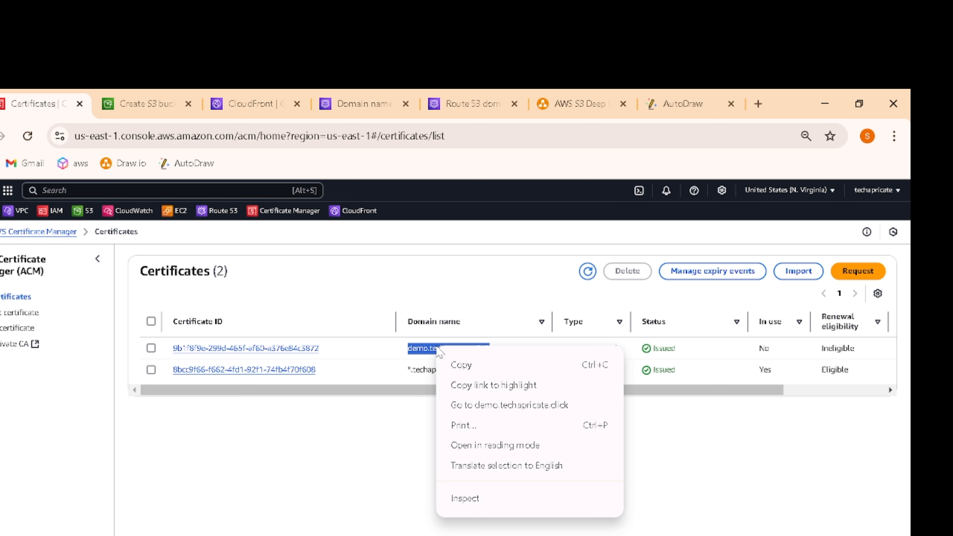
pyautogui.click(480, 366)
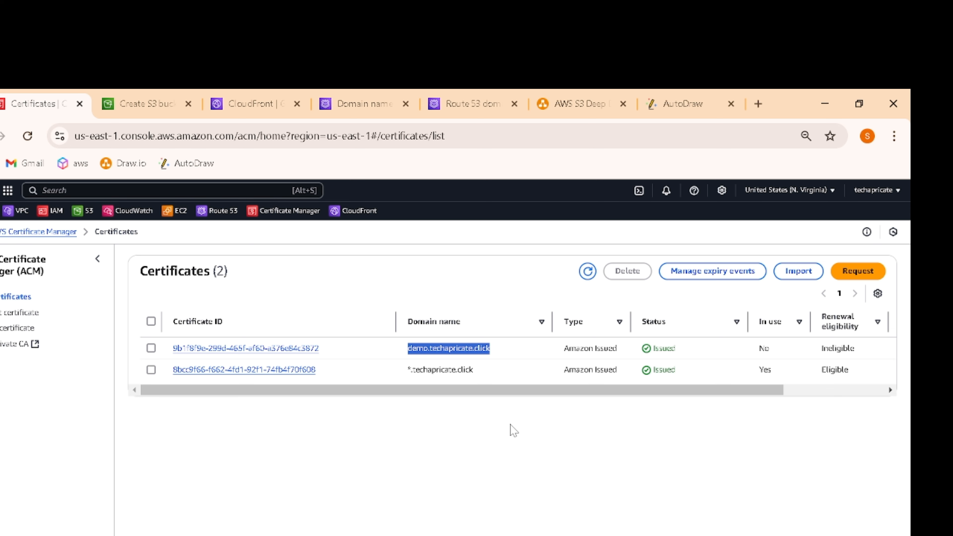
pyautogui.click(157, 113)
pyautogui.rightClick(169, 442)
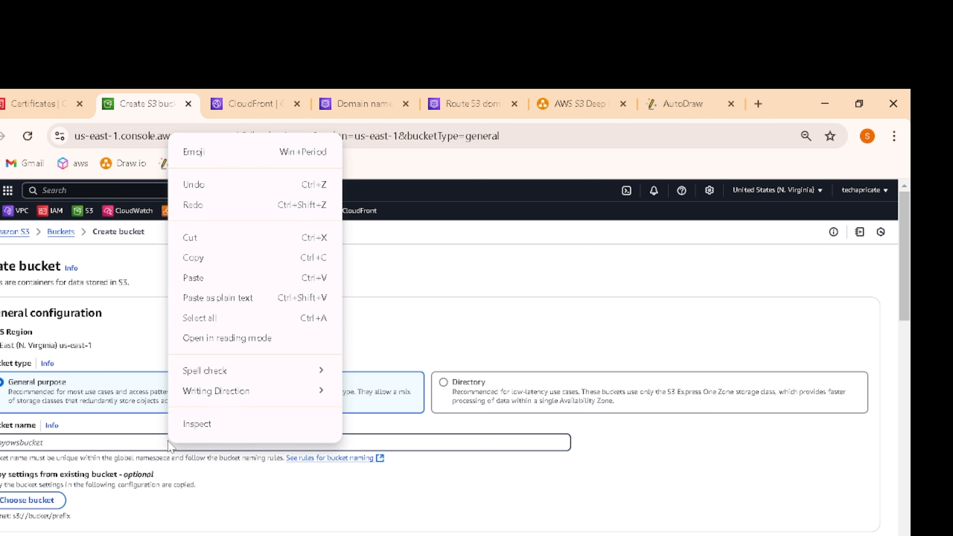
pyautogui.click(197, 299)
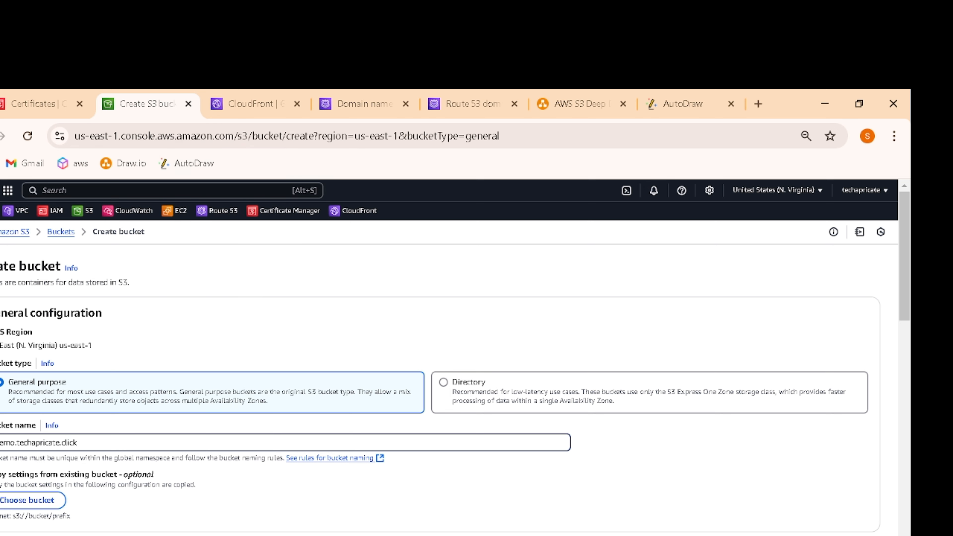
# Step: Review the bucket settings and create the demo.techapricate.click bucket with ACLs disabled and all public access blocked
pyautogui.scroll(-2, 904, 289)
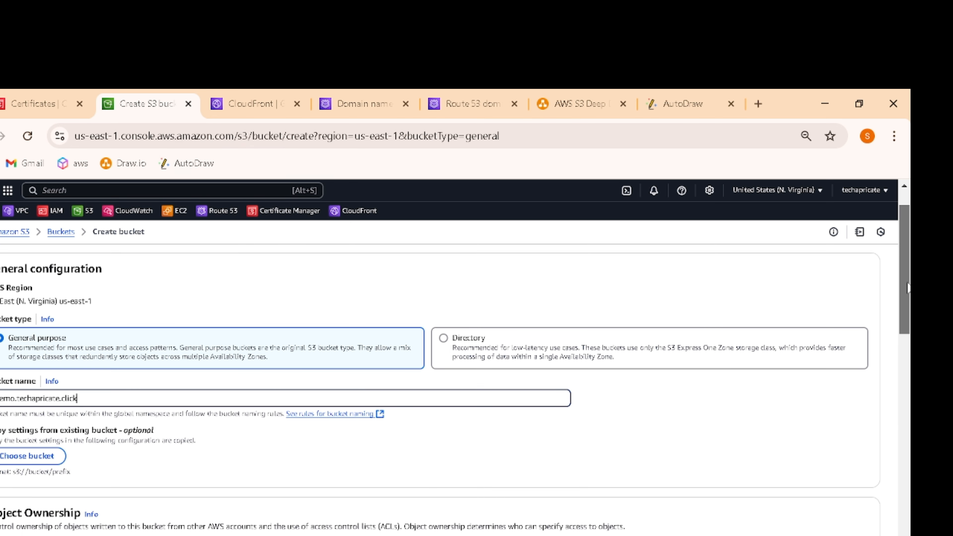
pyautogui.scroll(-3, 907, 289)
pyautogui.scroll(5, 907, 289)
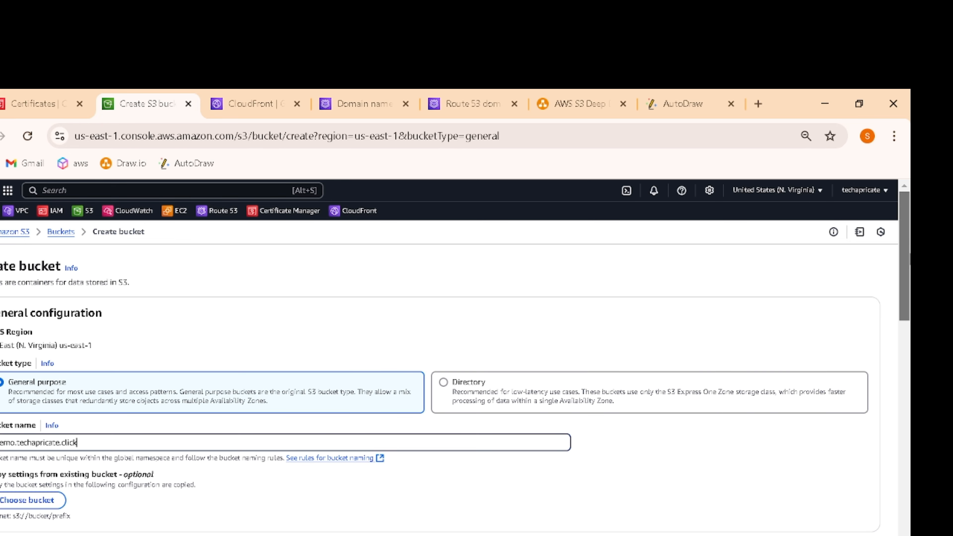
pyautogui.scroll(-3, 908, 303)
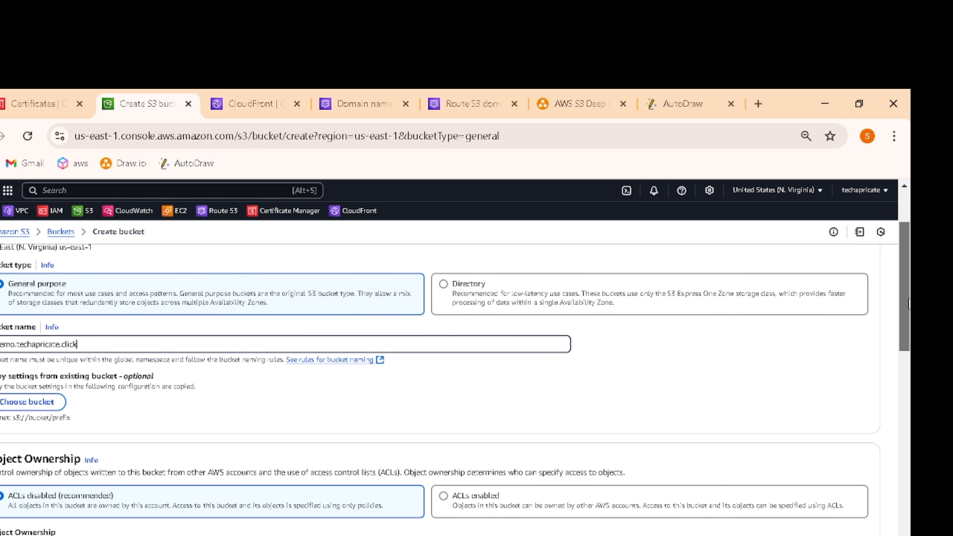
pyautogui.click(36, 113)
pyautogui.click(511, 439)
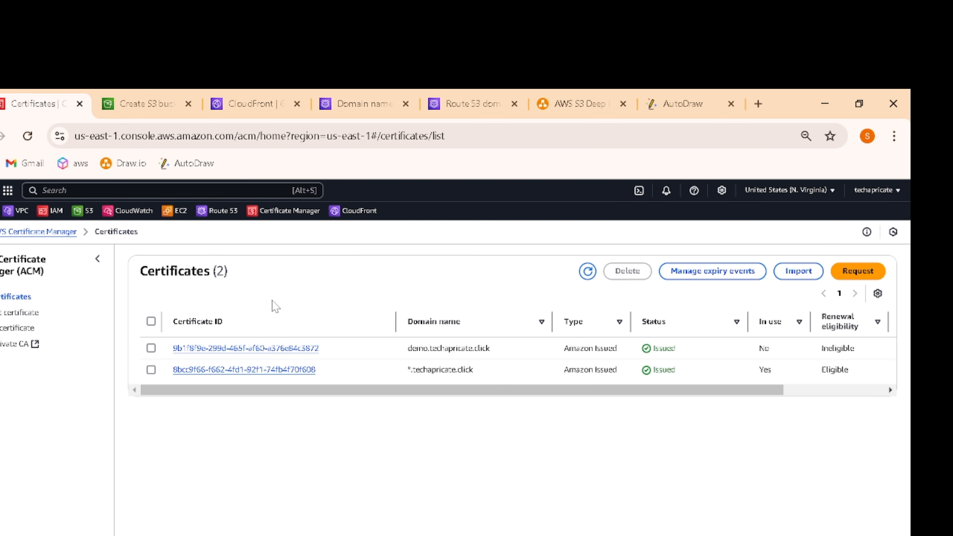
pyautogui.click(142, 103)
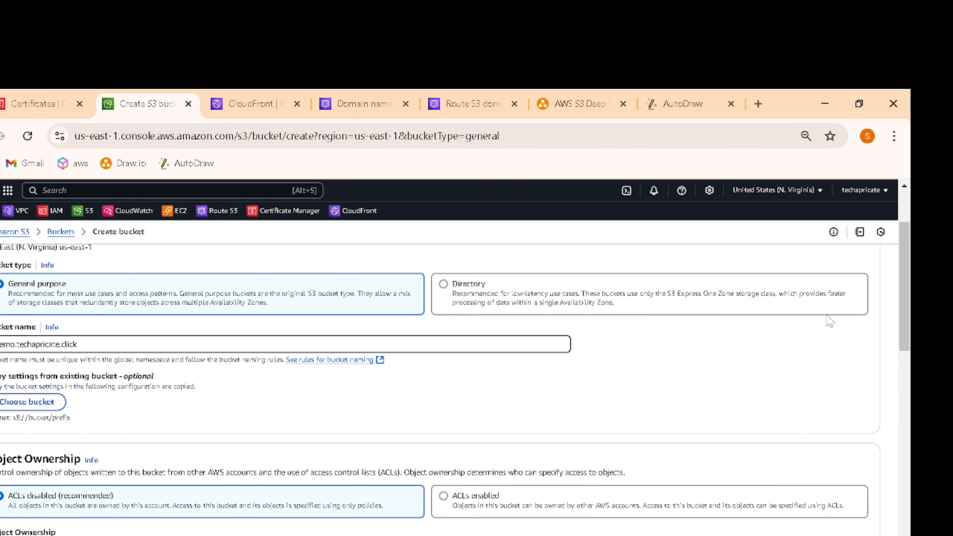
pyautogui.scroll(-10, 450, 376)
pyautogui.moveTo(904, 431); pyautogui.dragTo(898, 372)
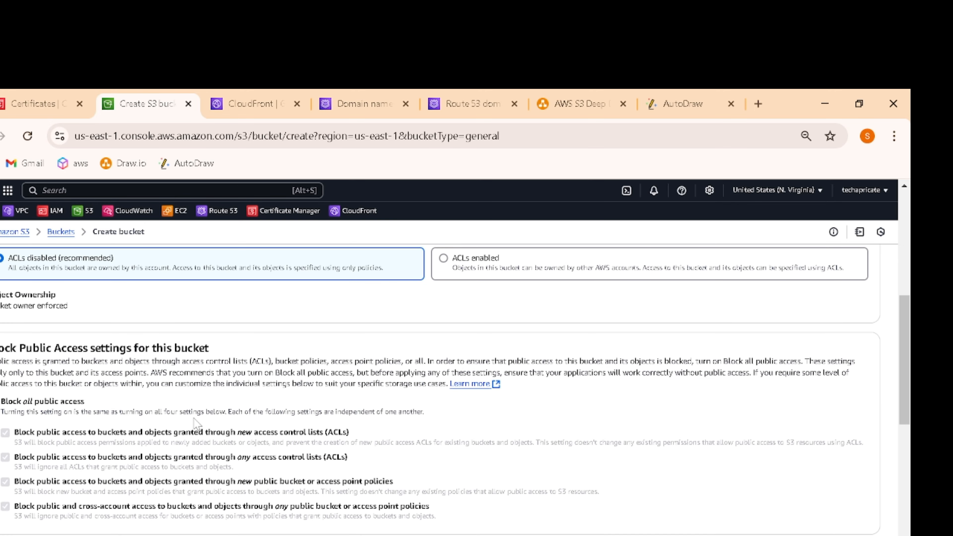
pyautogui.moveTo(906, 331); pyautogui.dragTo(893, 519)
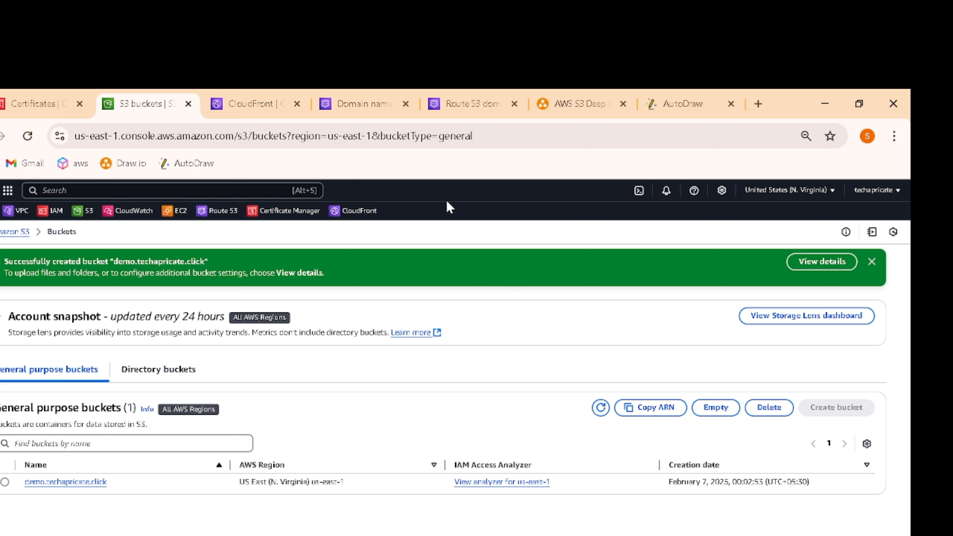
# Step: Check the deployment steps in the s3-with-cloudfront README on GitHub and open the upload page of the demo.techapricate.click bucket
pyautogui.click(587, 523)
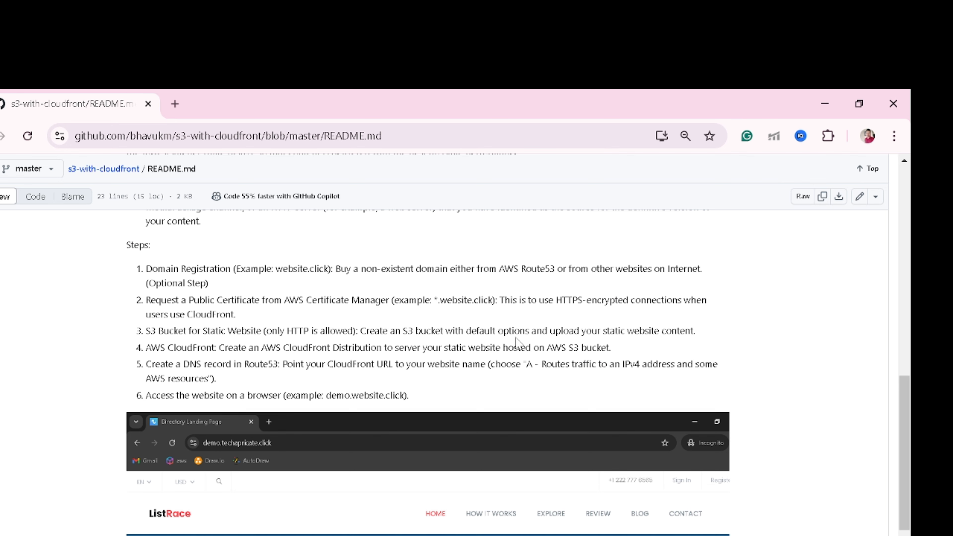
pyautogui.click(622, 492)
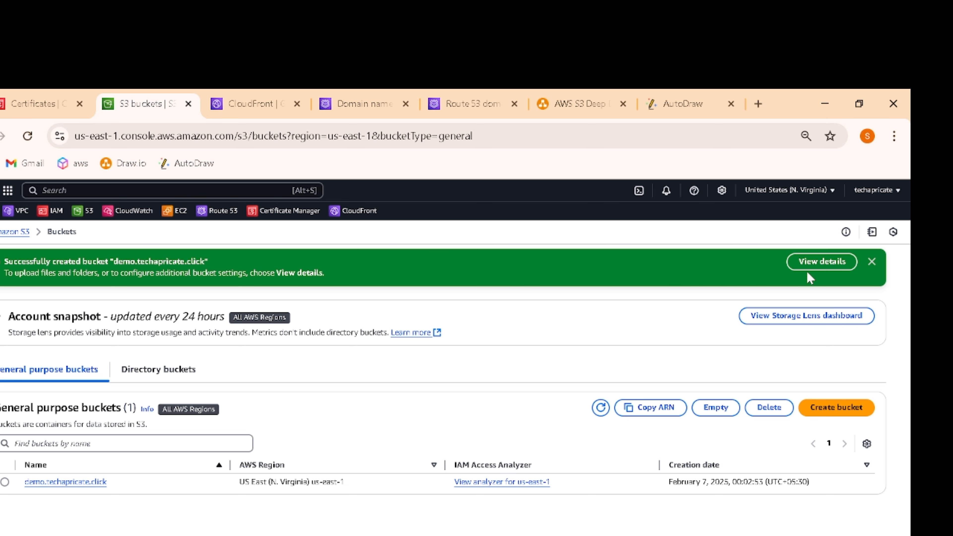
pyautogui.click(817, 262)
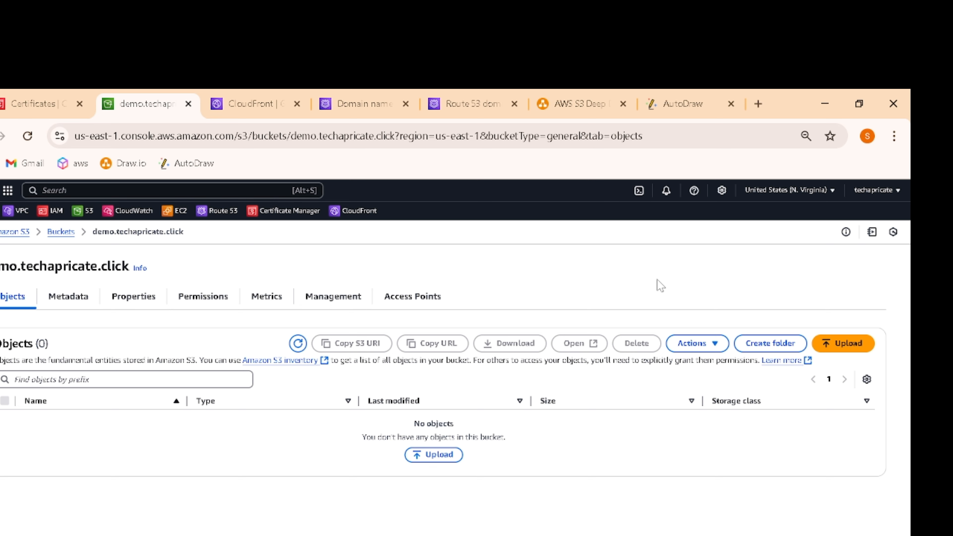
pyautogui.click(443, 456)
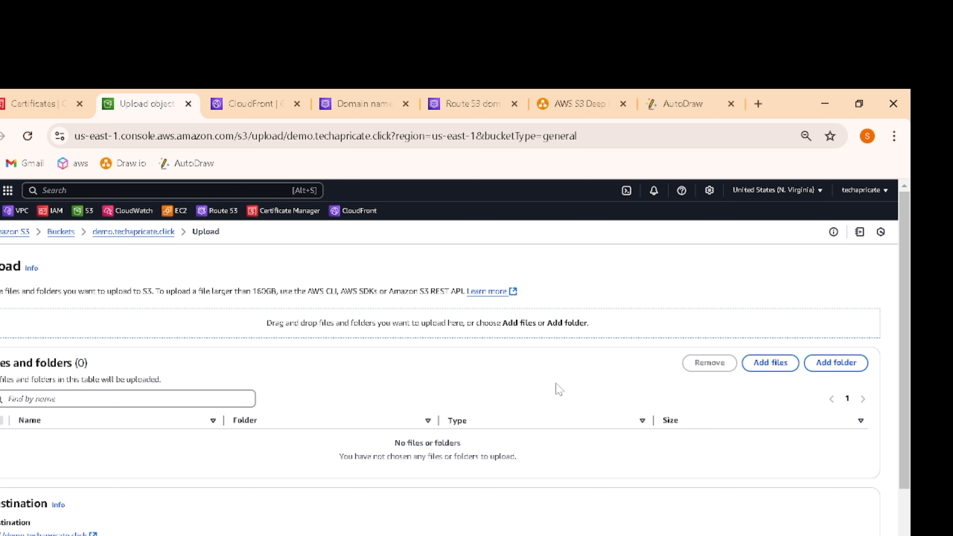
# Step: Upload index.html from the listrace-v1.0 folder to the bucket and close the upload status page
pyautogui.click(768, 366)
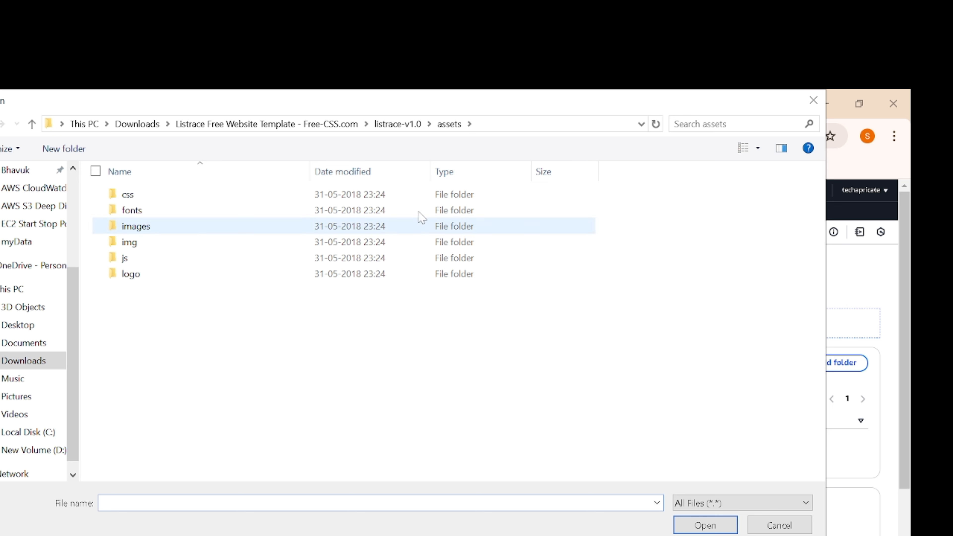
pyautogui.click(394, 125)
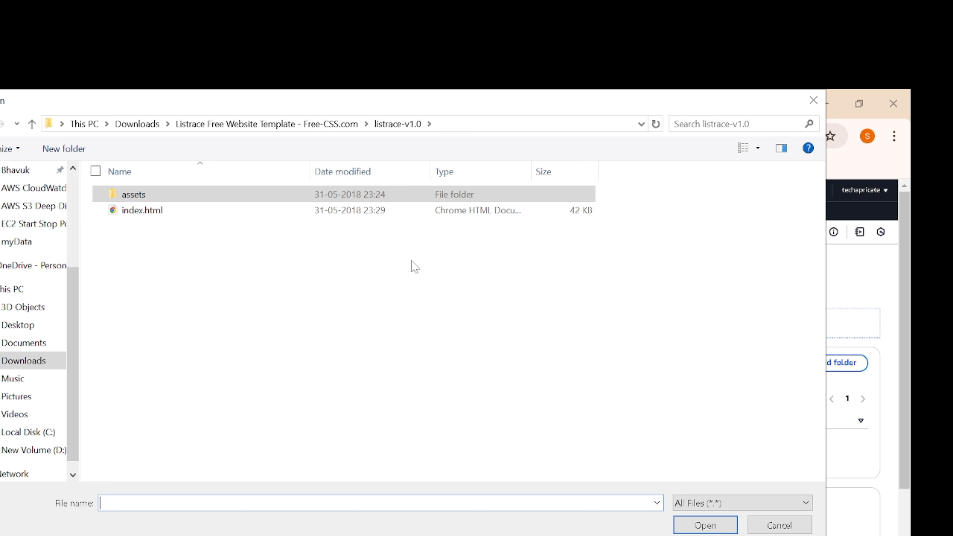
pyautogui.click(147, 213)
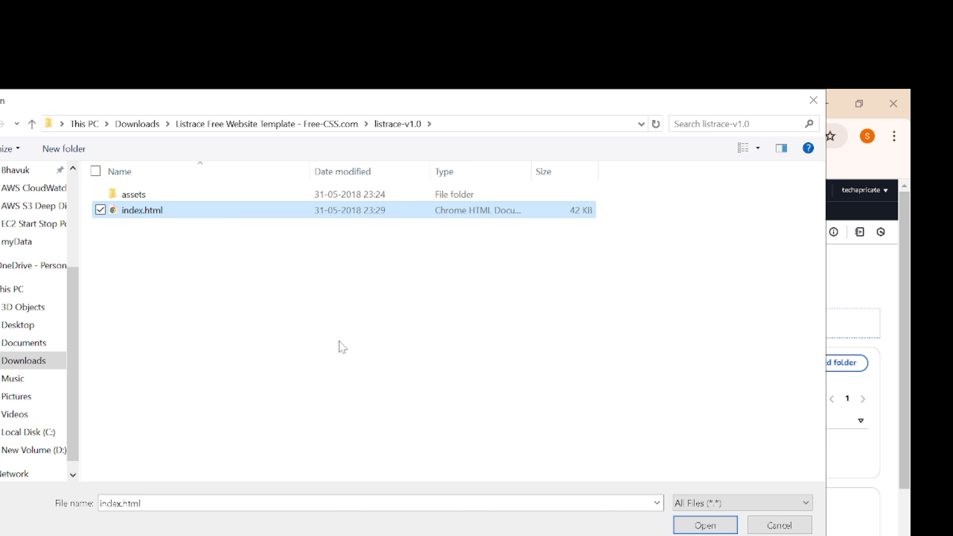
pyautogui.click(705, 526)
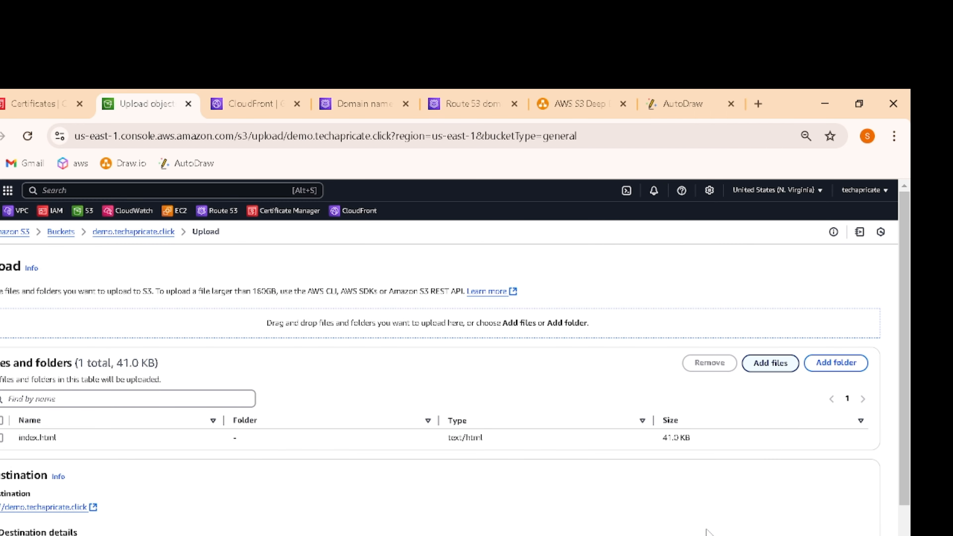
pyautogui.moveTo(902, 438); pyautogui.dragTo(882, 519)
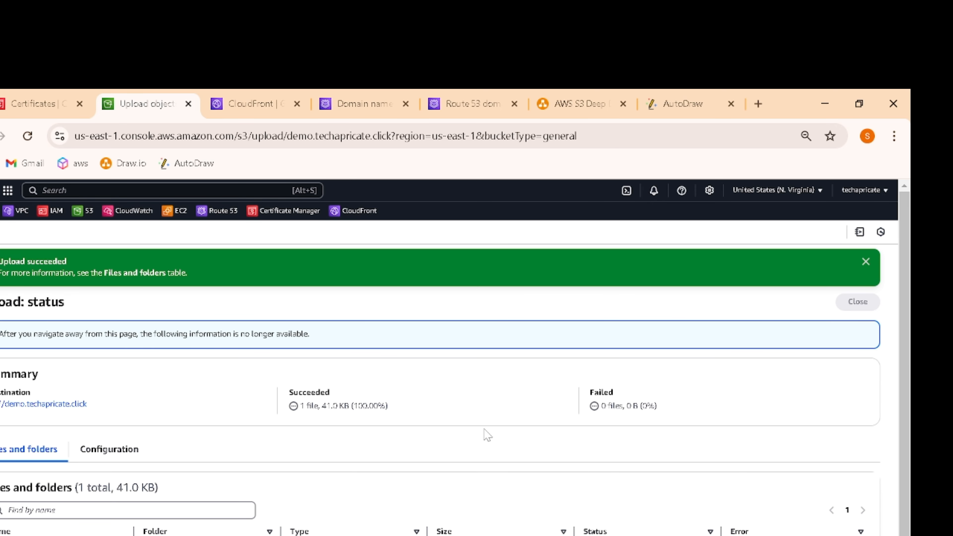
pyautogui.click(858, 303)
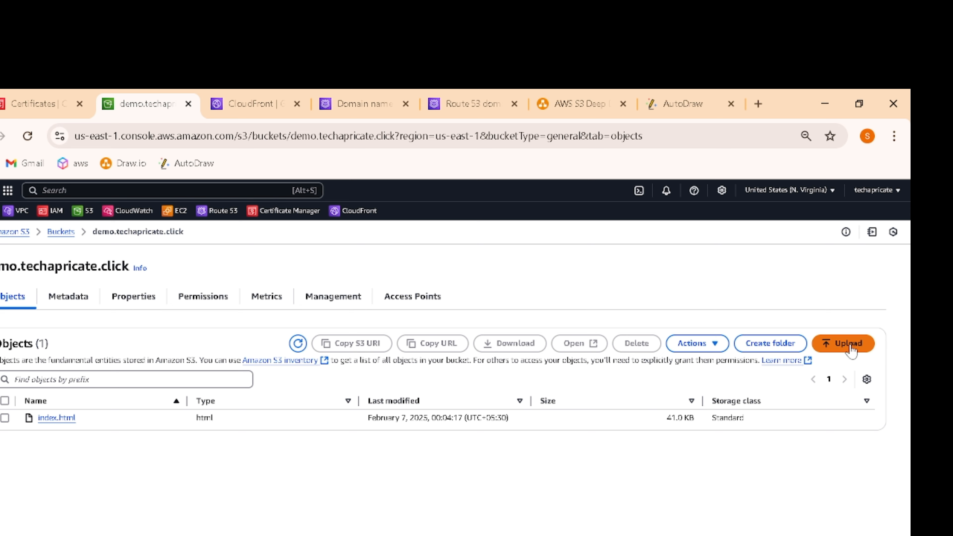
# Step: Upload the assets folder from listrace-v1.0 to the demo.techapricate.click bucket
pyautogui.click(850, 351)
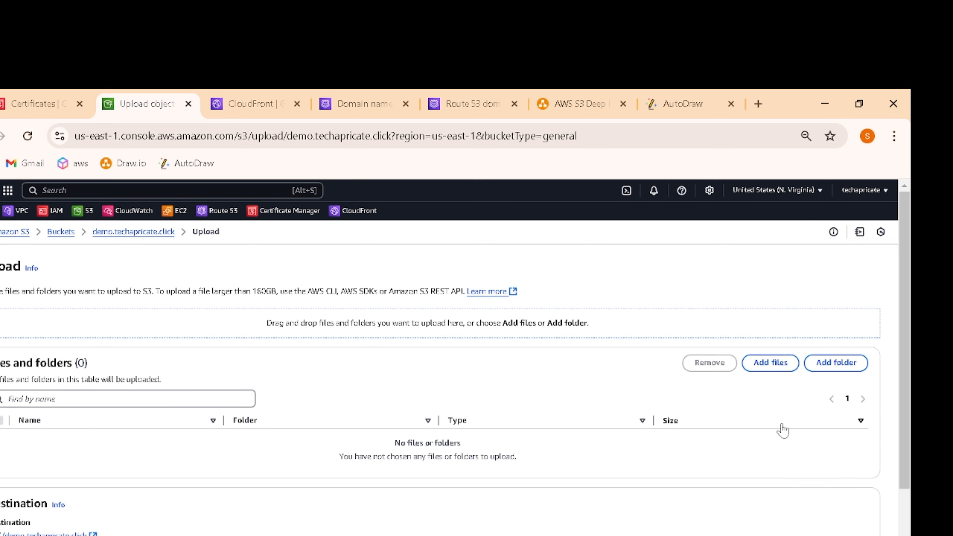
pyautogui.click(849, 369)
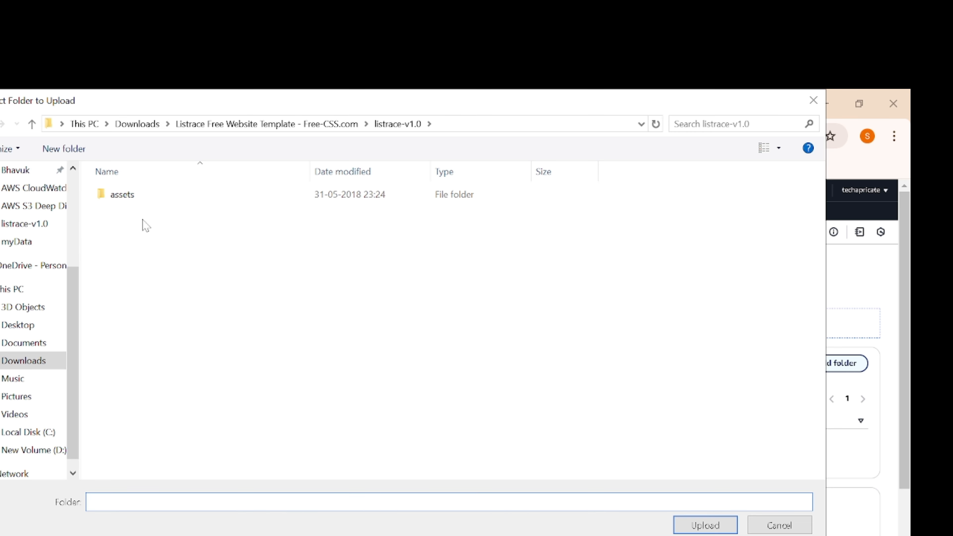
pyautogui.click(123, 199)
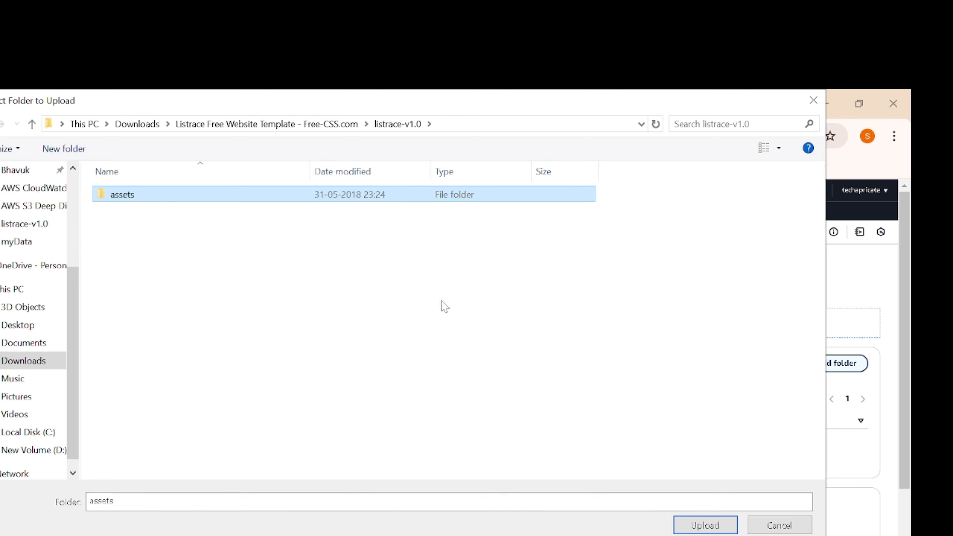
pyautogui.click(695, 527)
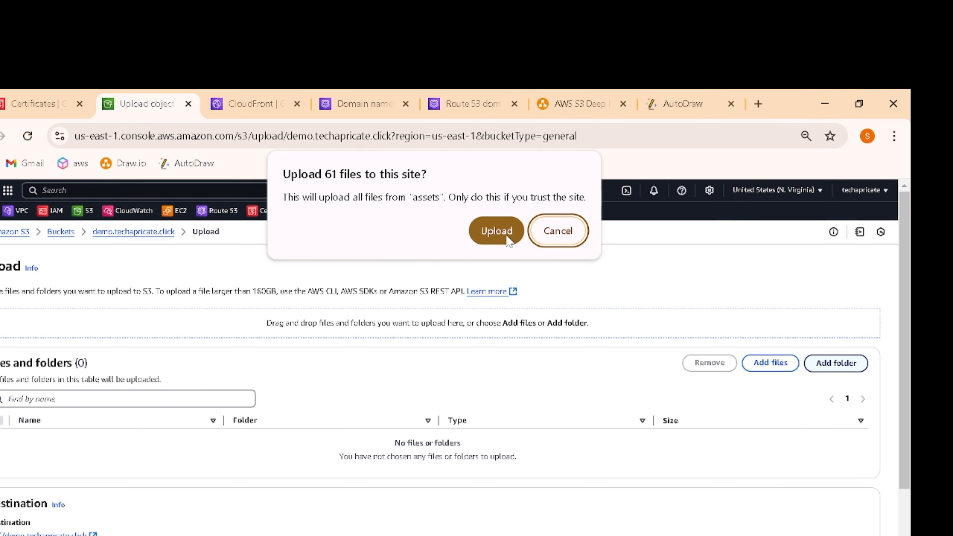
pyautogui.click(496, 231)
pyautogui.scroll(-3, 708, 319)
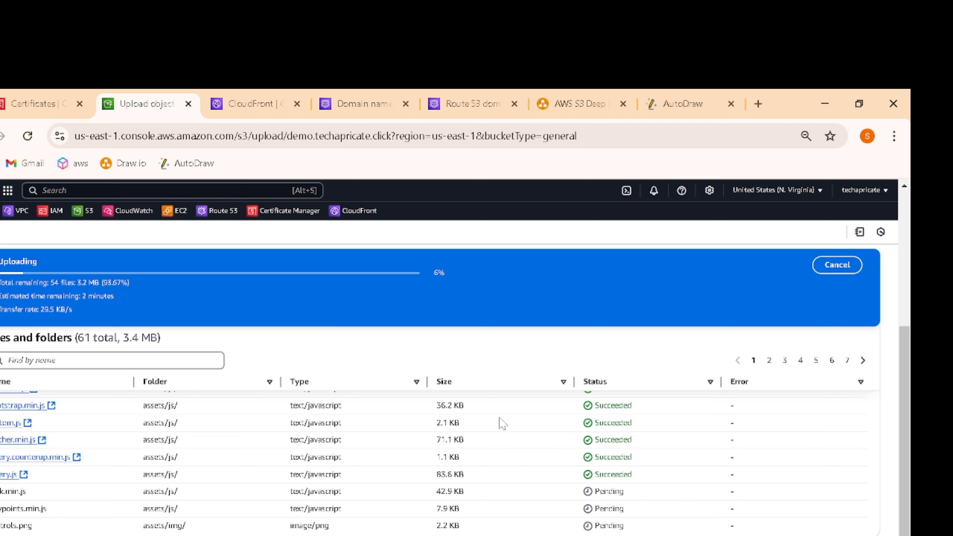
# Step: Check the deployment steps in the s3-with-cloudfront README on GitHub and review the upload progress of the assets files
pyautogui.click(585, 514)
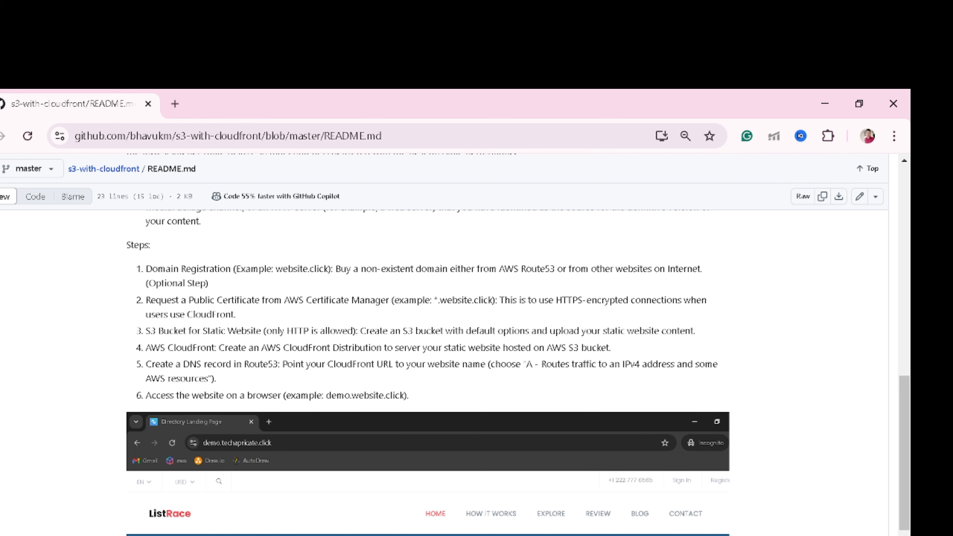
pyautogui.click(643, 468)
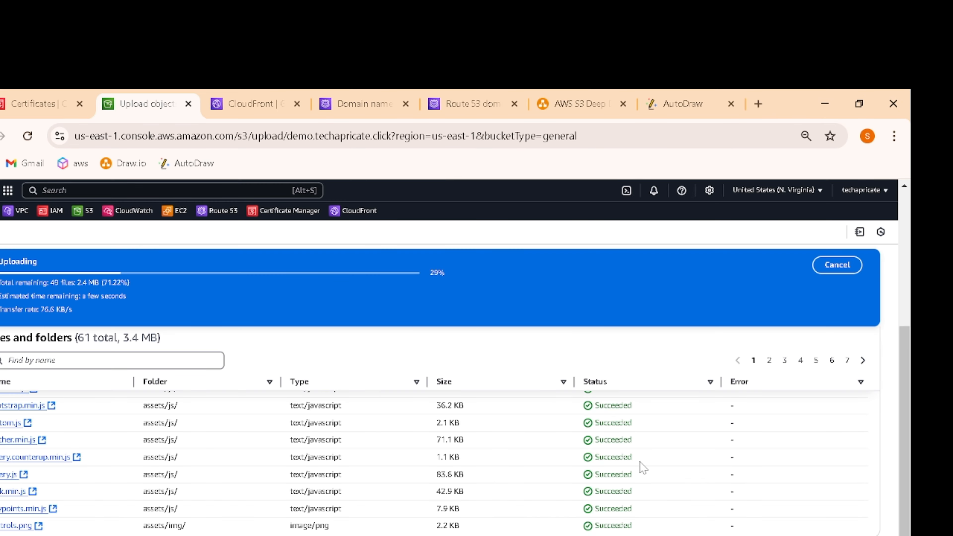
pyautogui.scroll(3, 908, 280)
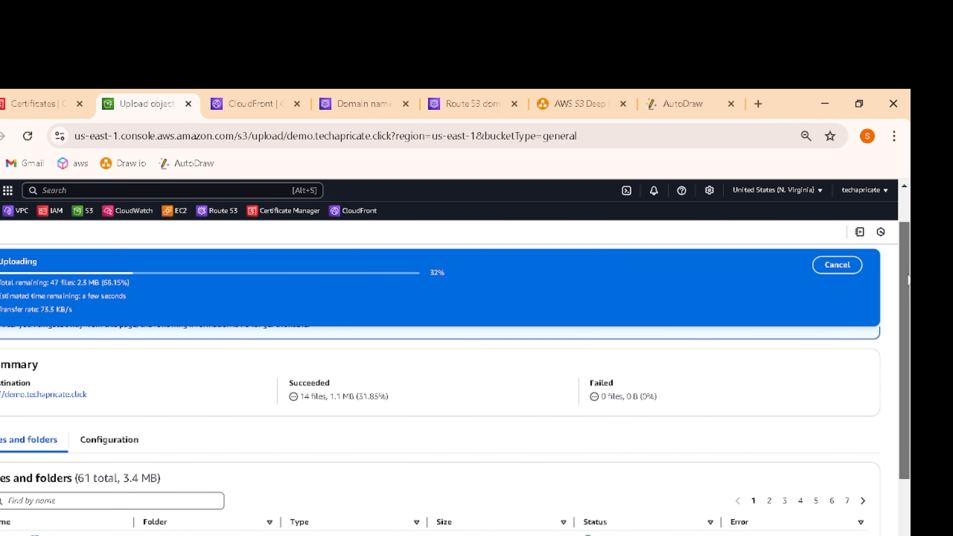
pyautogui.scroll(1, 908, 279)
pyautogui.scroll(-5, 908, 279)
pyautogui.scroll(5, 907, 280)
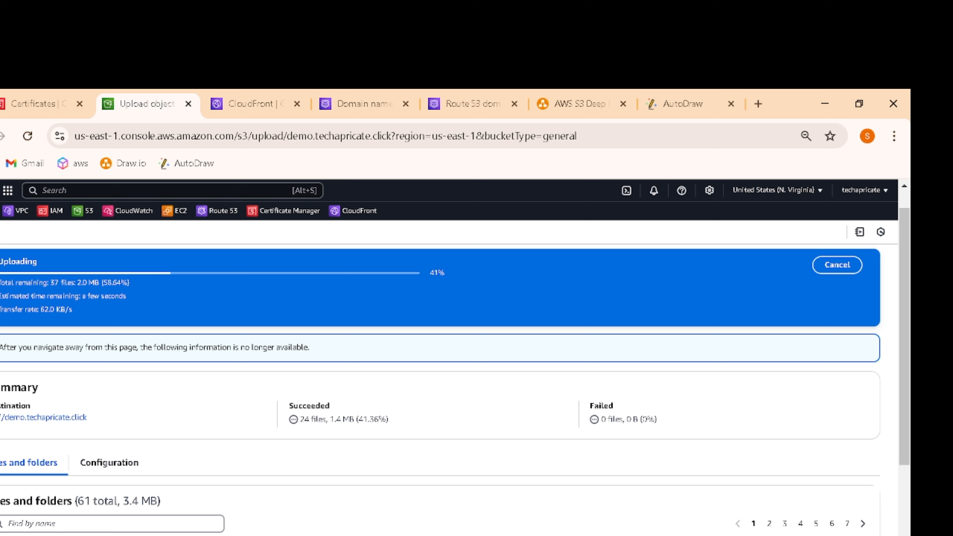
# Step: Find the CloudFront service, open it in a new browser tab and start creating a distribution
pyautogui.click(262, 111)
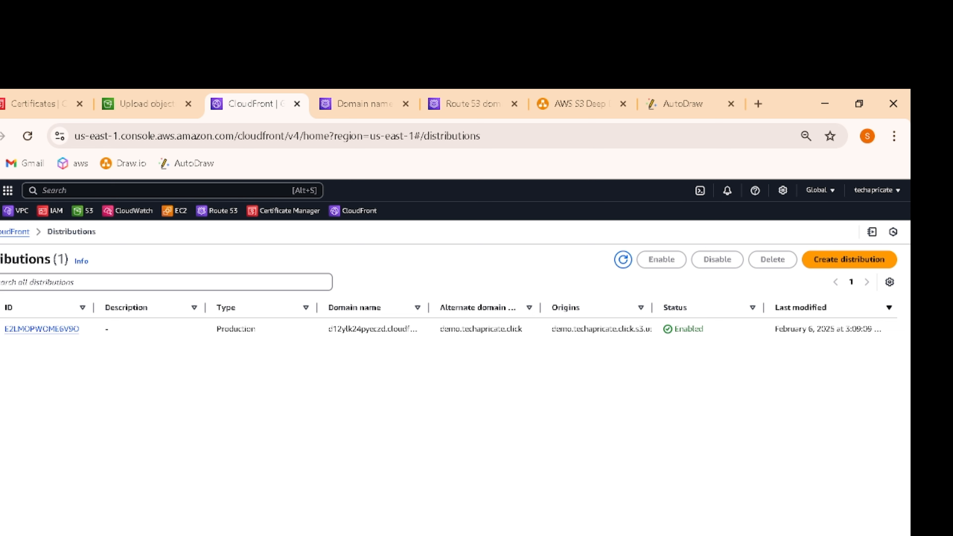
pyautogui.hotkey('alt', 's')
pyautogui.write('fr')
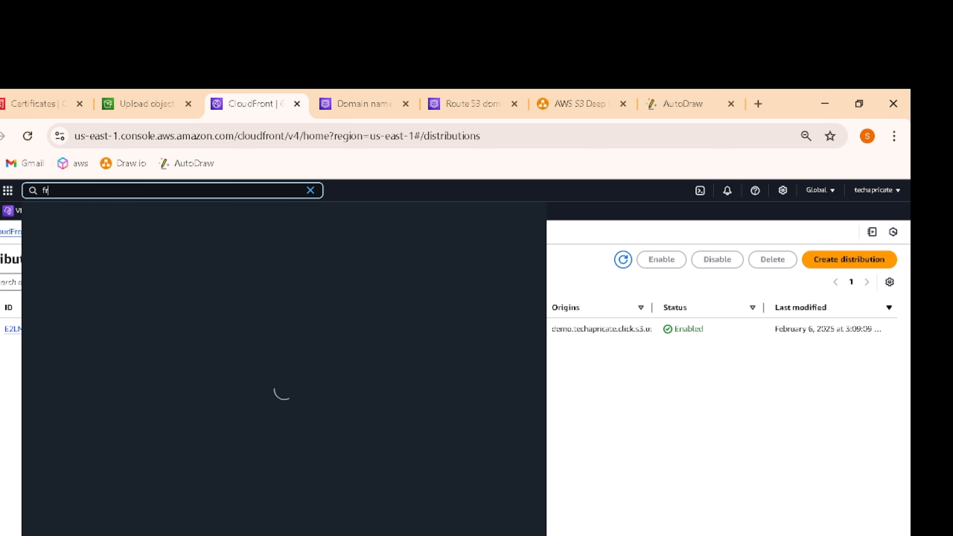
pyautogui.rightClick(207, 254)
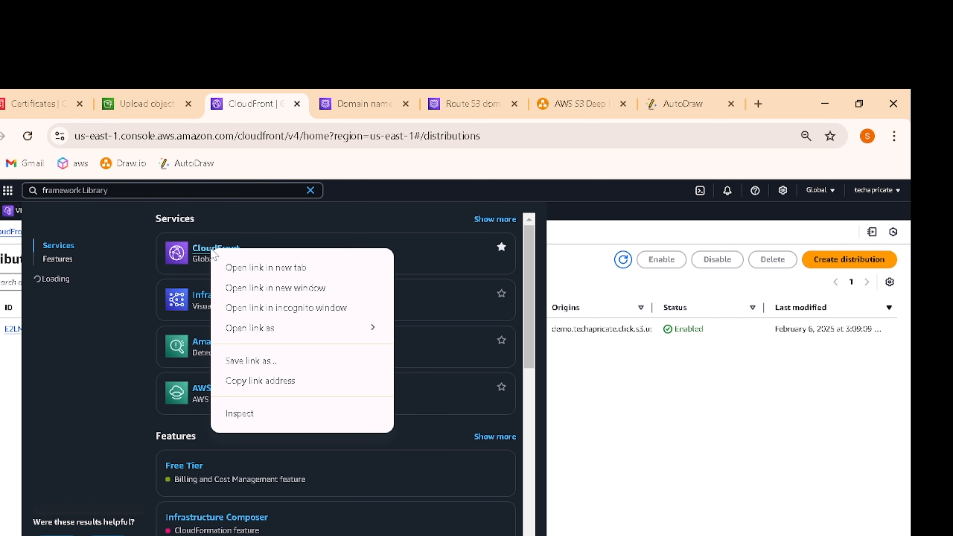
pyautogui.click(259, 267)
pyautogui.click(606, 240)
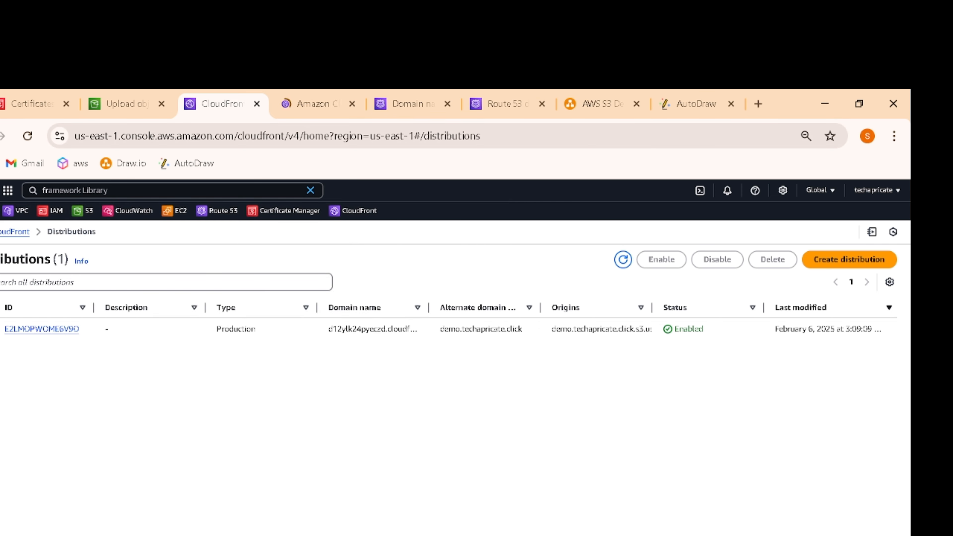
pyautogui.click(333, 112)
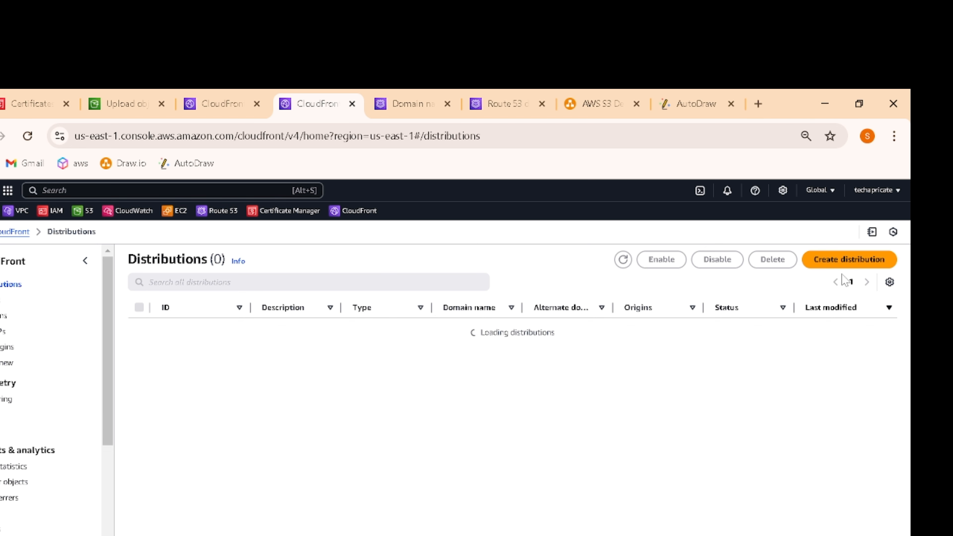
pyautogui.click(842, 265)
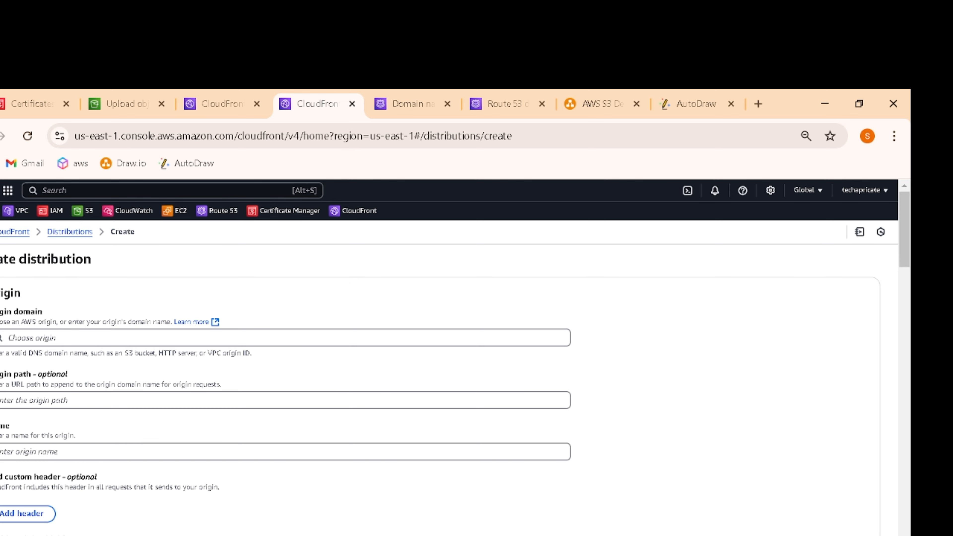
# Step: Set the distribution's origin domain to the S3 bucket origin demo.techapricate.click.s3.us-east-1.amazonaws.com and leave the origin path empty
pyautogui.click(242, 342)
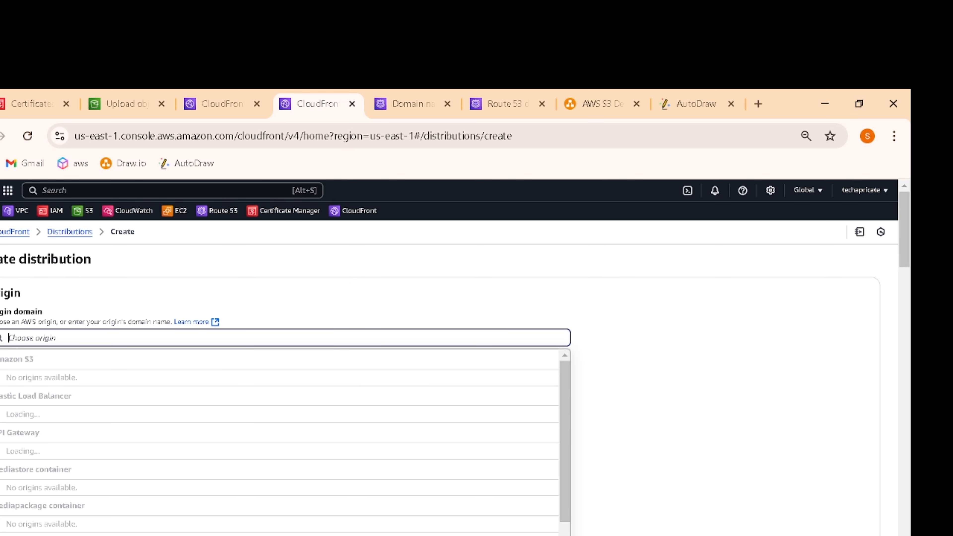
pyautogui.click(303, 294)
pyautogui.click(241, 338)
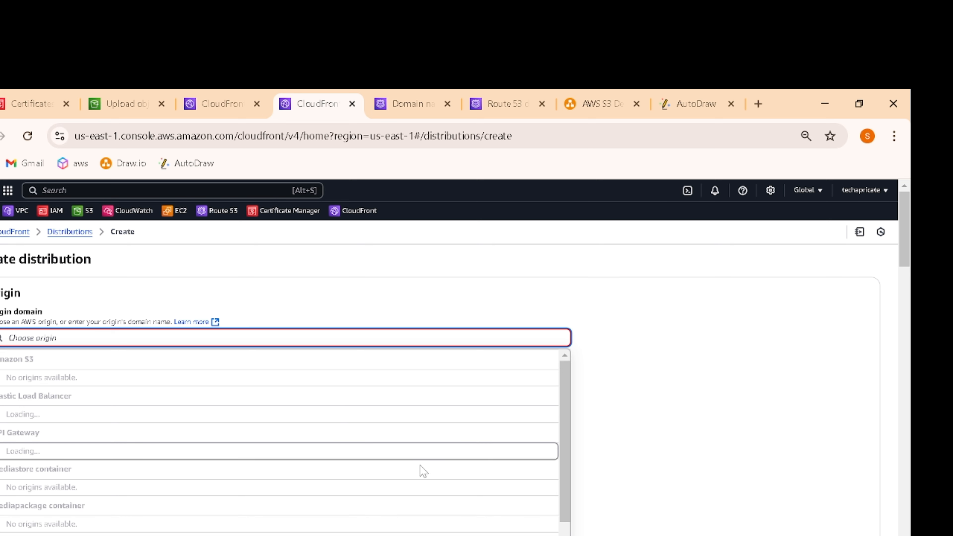
pyautogui.moveTo(565, 436); pyautogui.dragTo(561, 495)
pyautogui.click(698, 391)
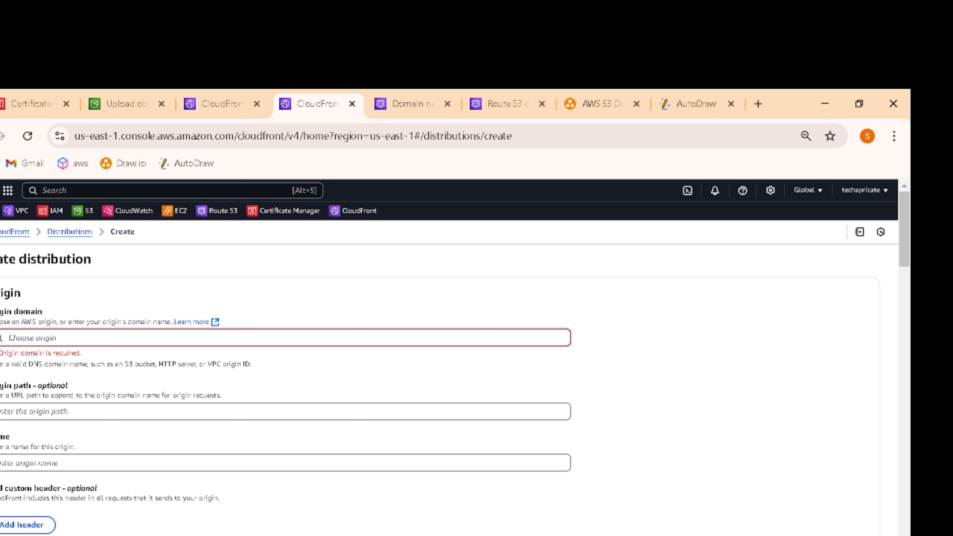
pyautogui.click(150, 338)
pyautogui.click(591, 289)
pyautogui.click(442, 336)
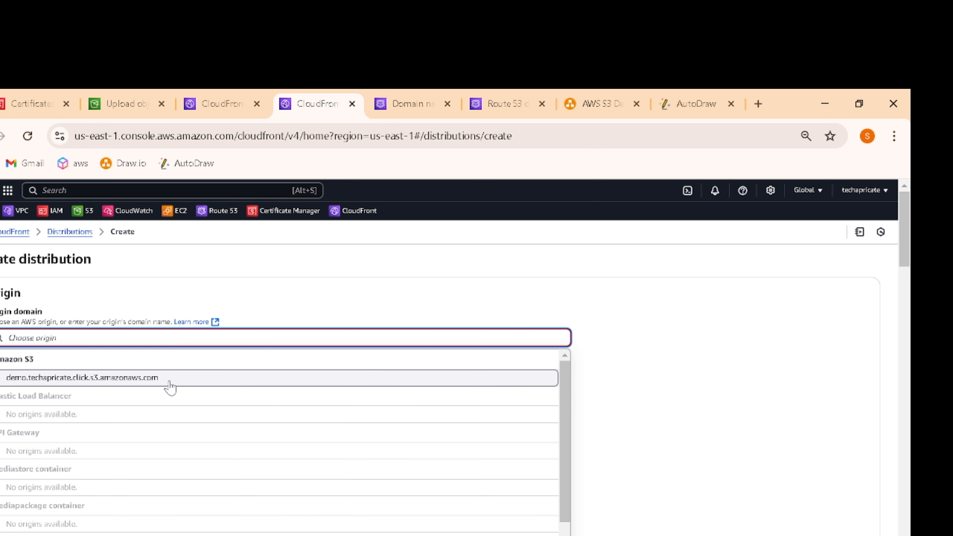
pyautogui.click(421, 312)
pyautogui.click(128, 337)
pyautogui.click(131, 379)
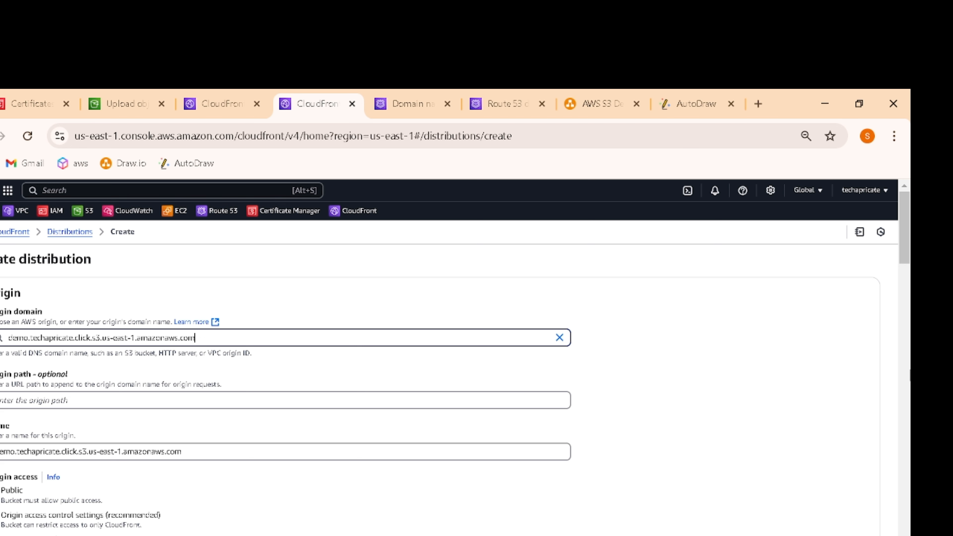
pyautogui.click(380, 400)
pyautogui.click(780, 380)
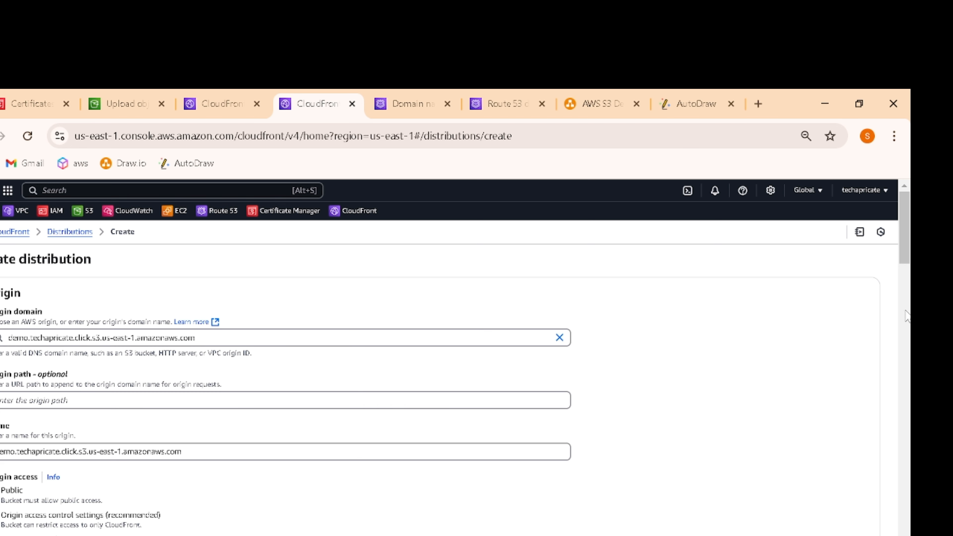
# Step: Set origin access to Legacy access identities with the existing demo.techapricate.click.s3.us-east-1.amazonaws.com identity and choose to update the bucket policy
pyautogui.scroll(-3, 905, 264)
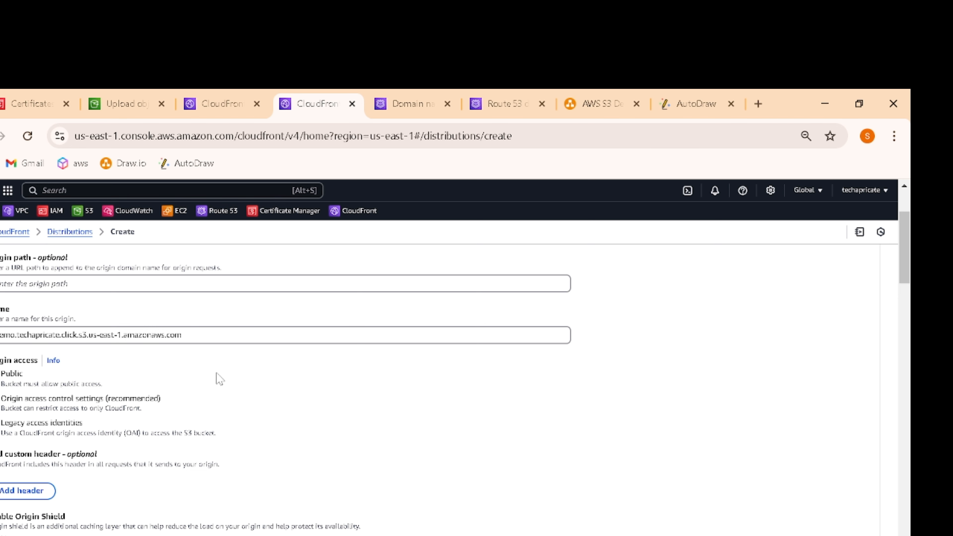
pyautogui.moveTo(905, 271); pyautogui.dragTo(905, 241)
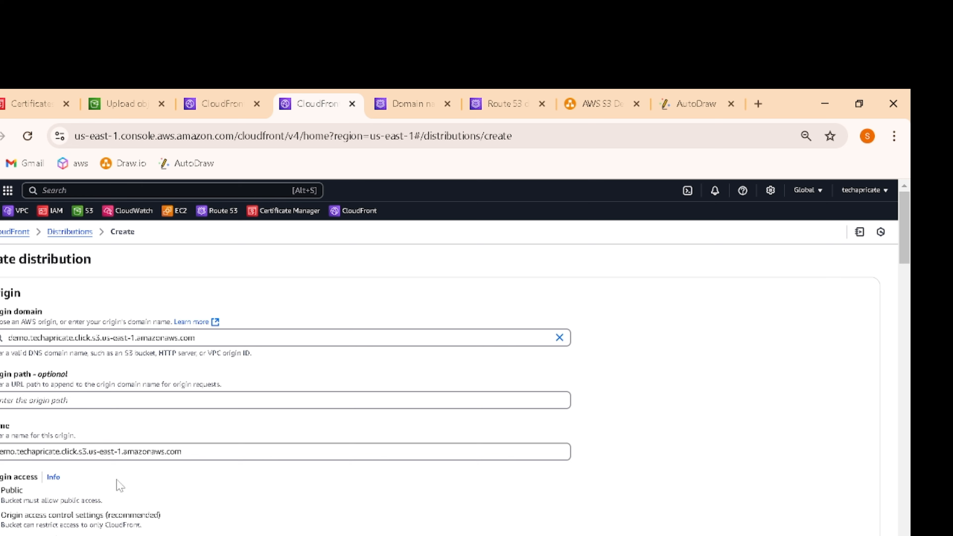
pyautogui.moveTo(905, 235); pyautogui.dragTo(900, 259)
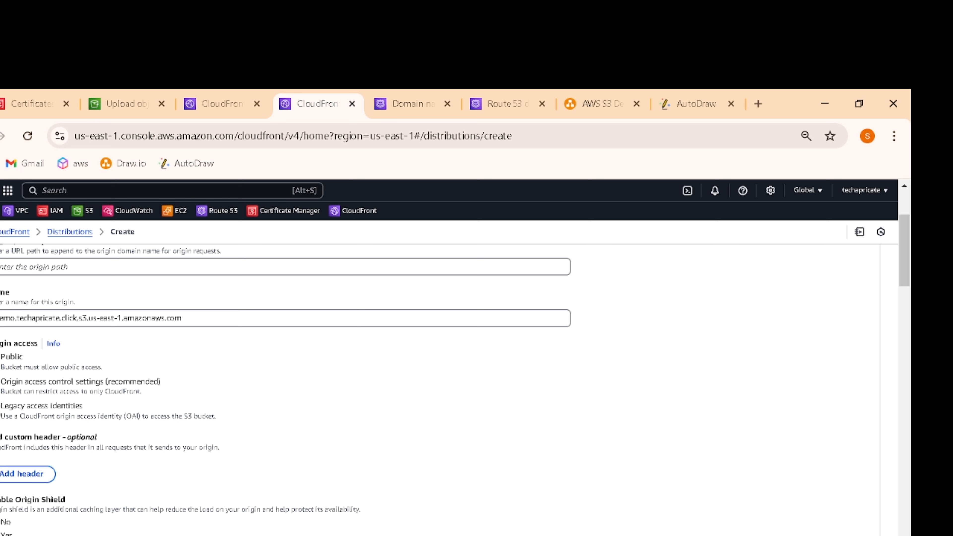
pyautogui.click(1, 405)
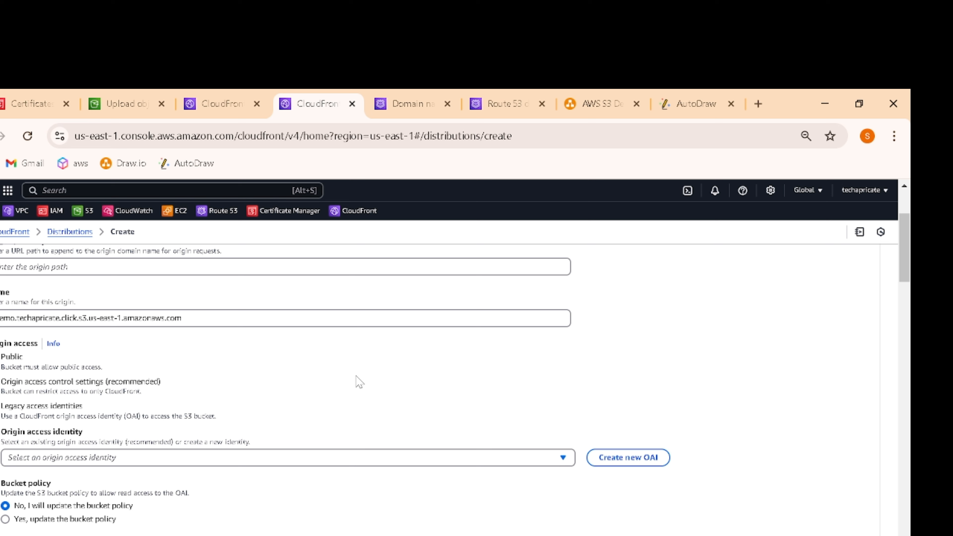
pyautogui.click(477, 456)
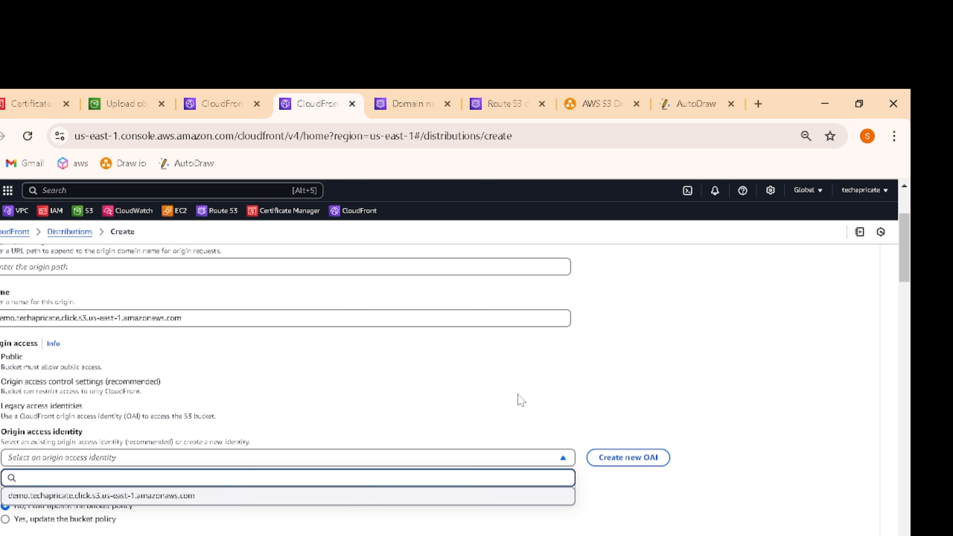
pyautogui.click(629, 458)
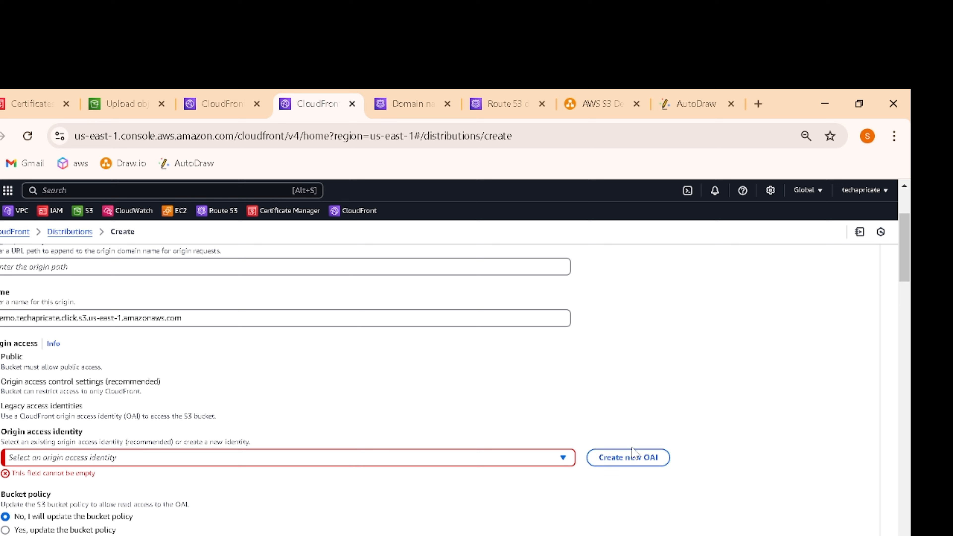
pyautogui.click(561, 459)
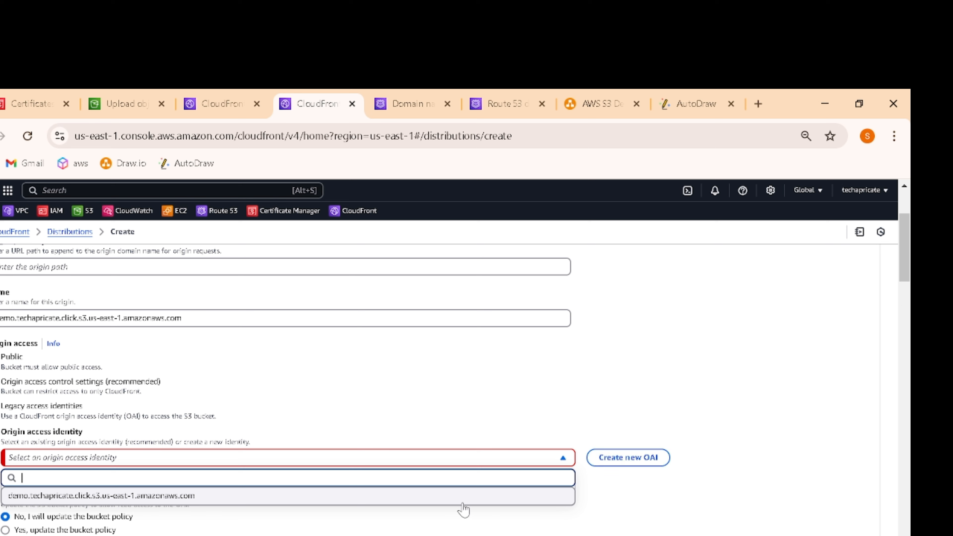
pyautogui.click(420, 503)
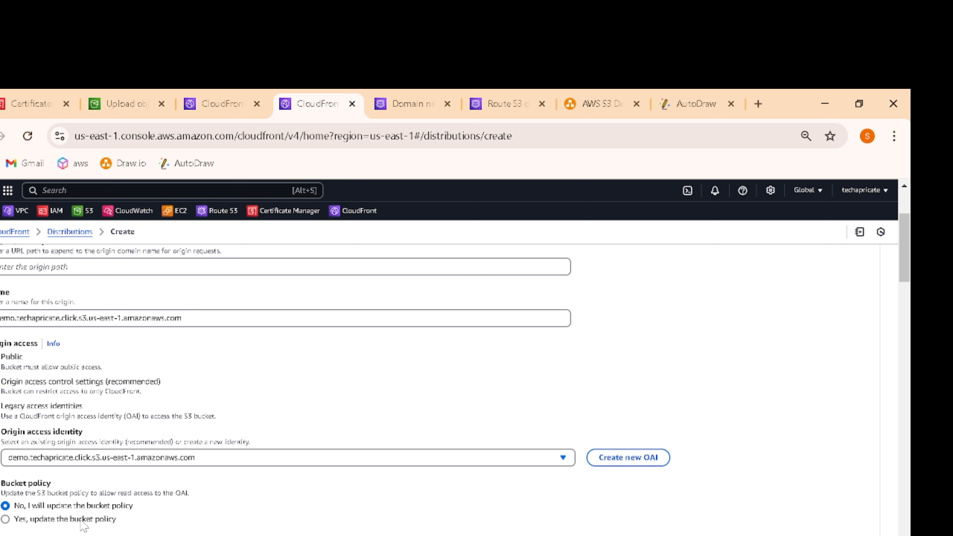
pyautogui.click(6, 519)
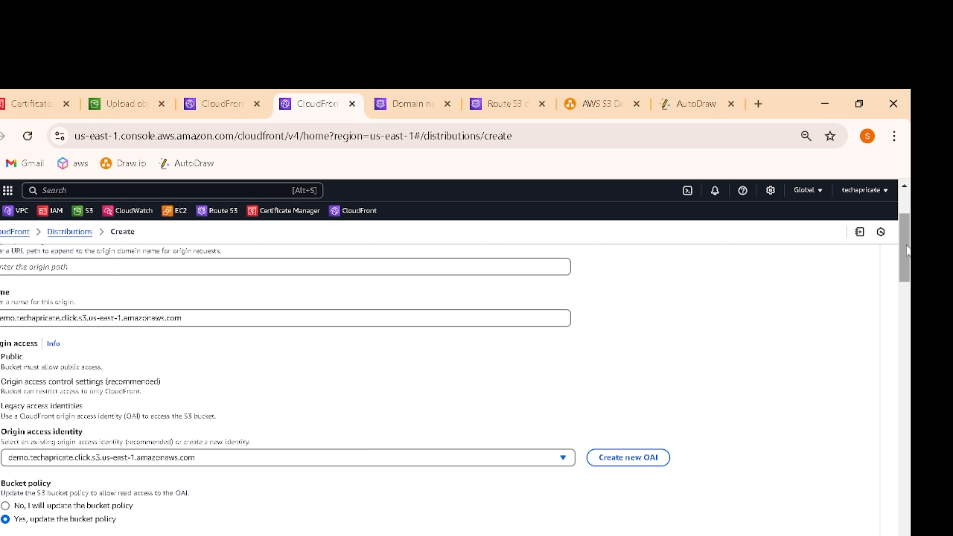
# Step: Review the origin's additional settings, the default cache behavior options, the CachingOptimized cache policy and the available origin request policies
pyautogui.moveTo(906, 249); pyautogui.dragTo(902, 314)
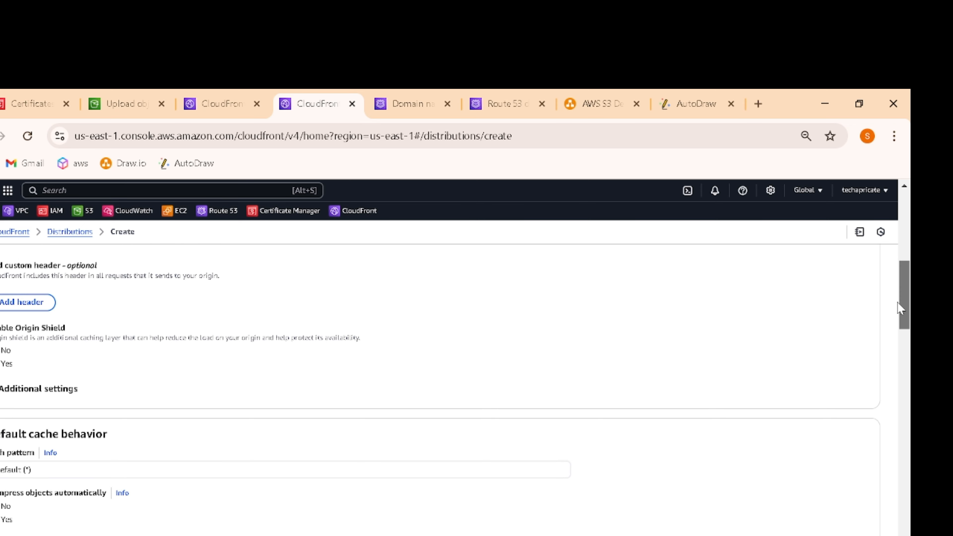
pyautogui.click(57, 345)
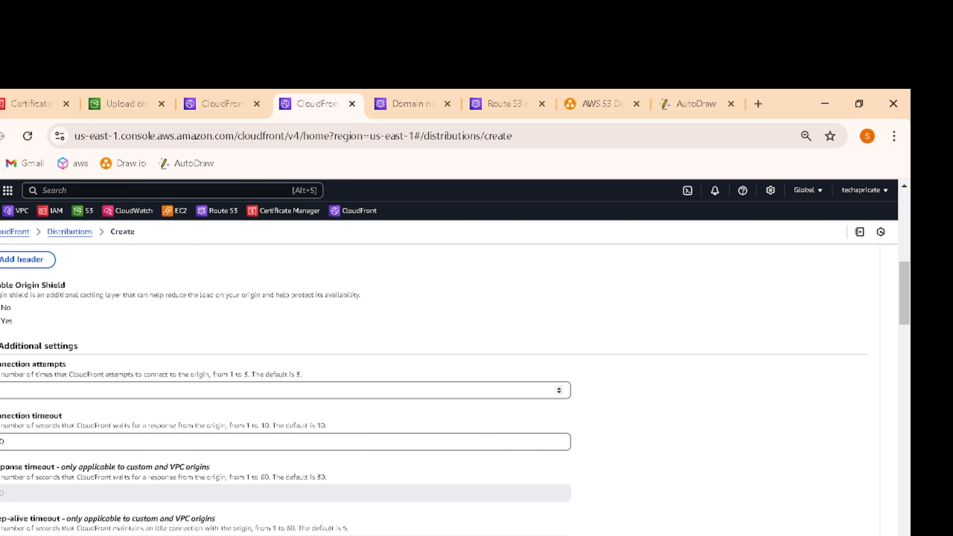
pyautogui.moveTo(904, 307); pyautogui.dragTo(905, 280)
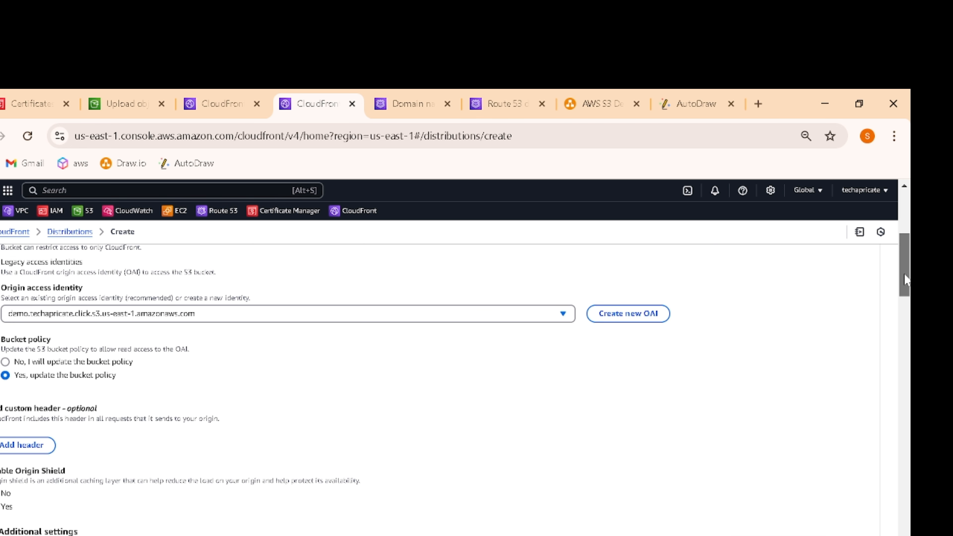
pyautogui.moveTo(905, 279); pyautogui.dragTo(885, 341)
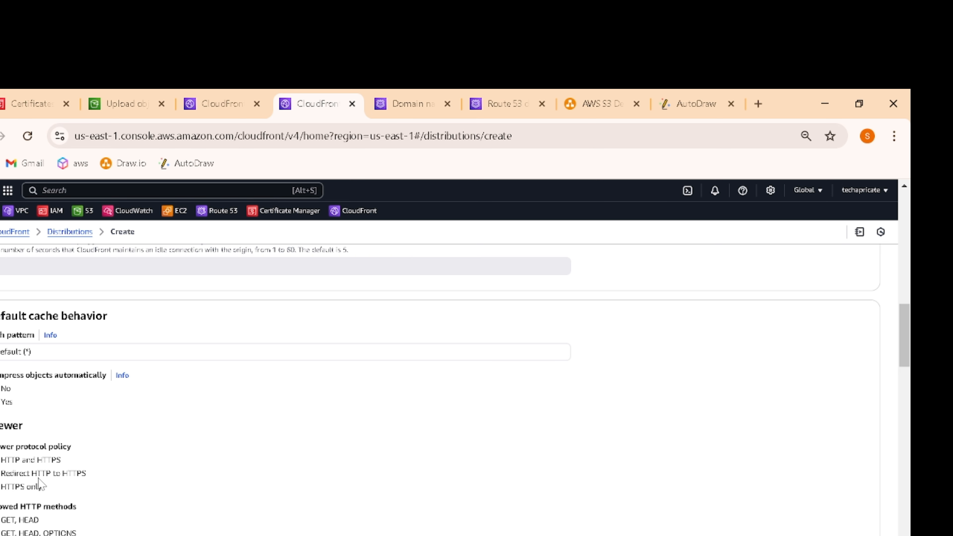
pyautogui.scroll(-1, 904, 342)
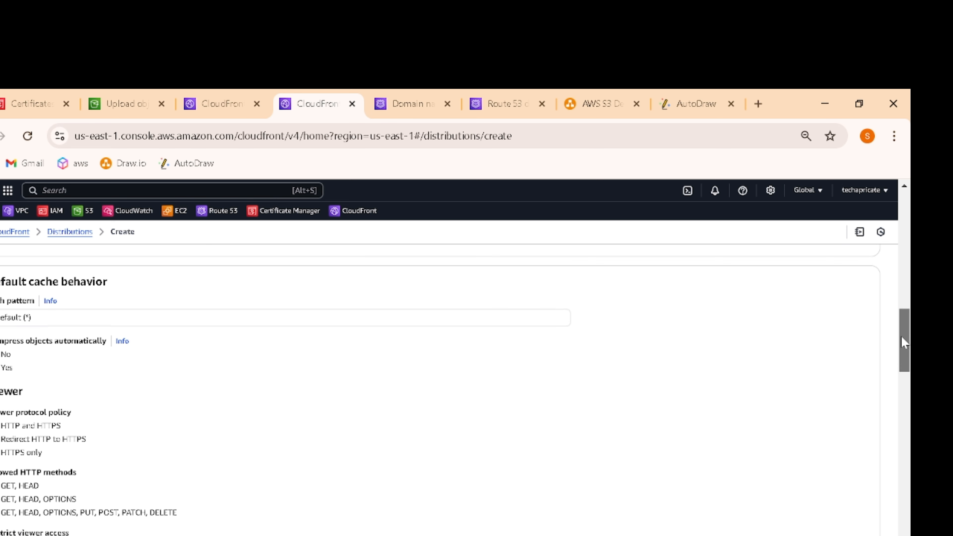
pyautogui.moveTo(904, 342); pyautogui.dragTo(890, 388)
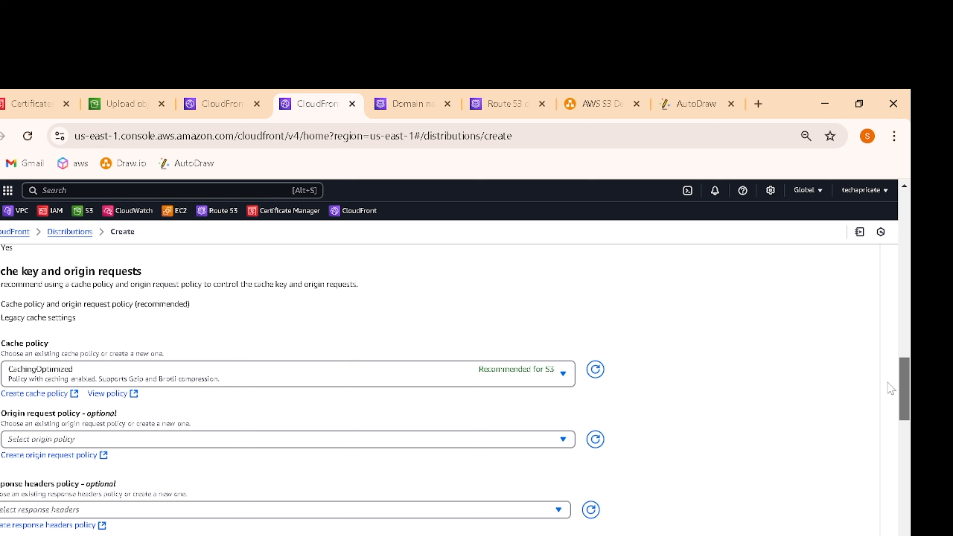
pyautogui.click(493, 442)
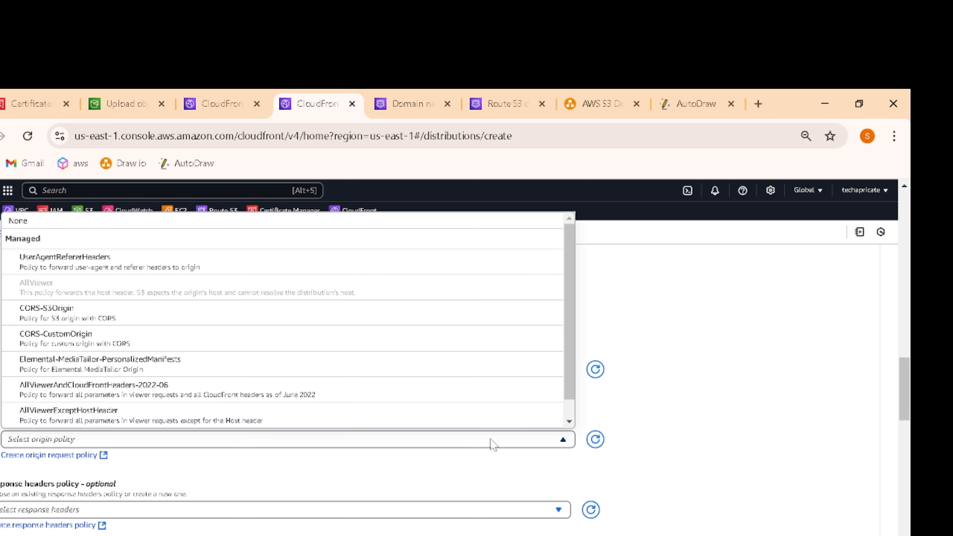
pyautogui.click(755, 406)
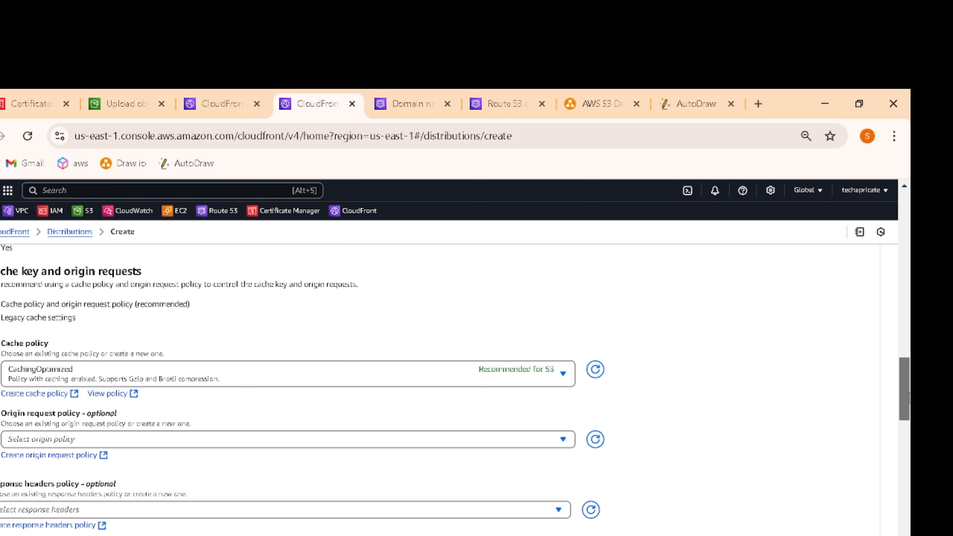
pyautogui.scroll(-4, 223, 428)
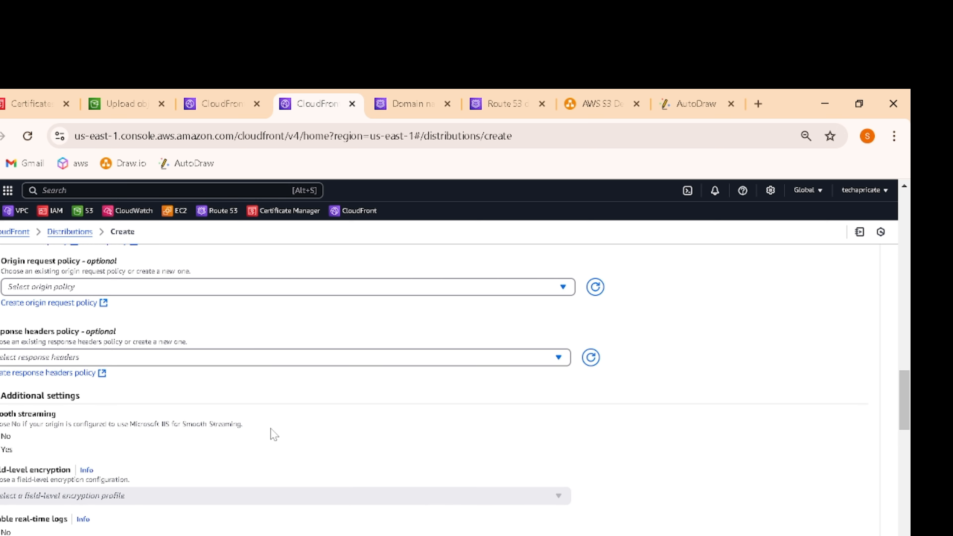
# Step: Choose not to enable WAF security protections for the distribution and look over the price class options
pyautogui.moveTo(904, 404); pyautogui.dragTo(904, 465)
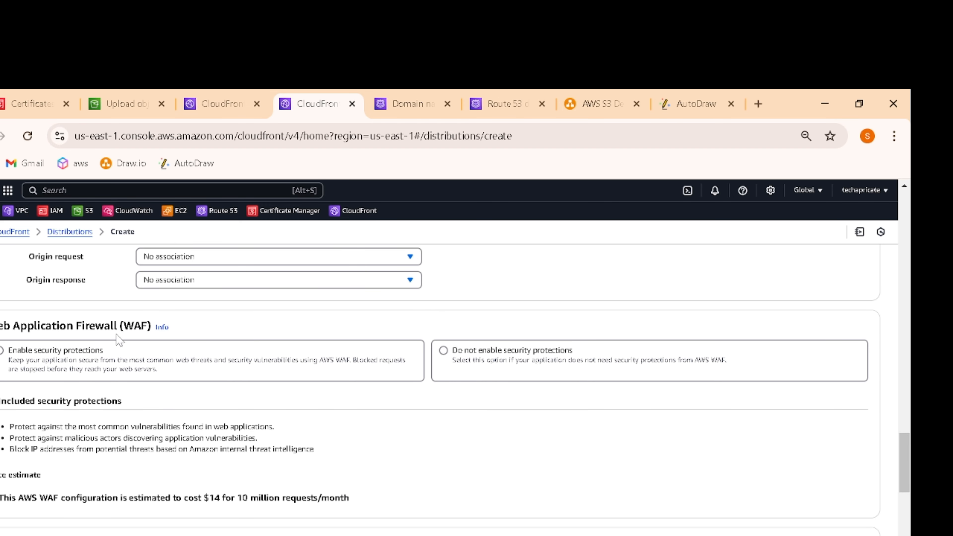
pyautogui.click(444, 354)
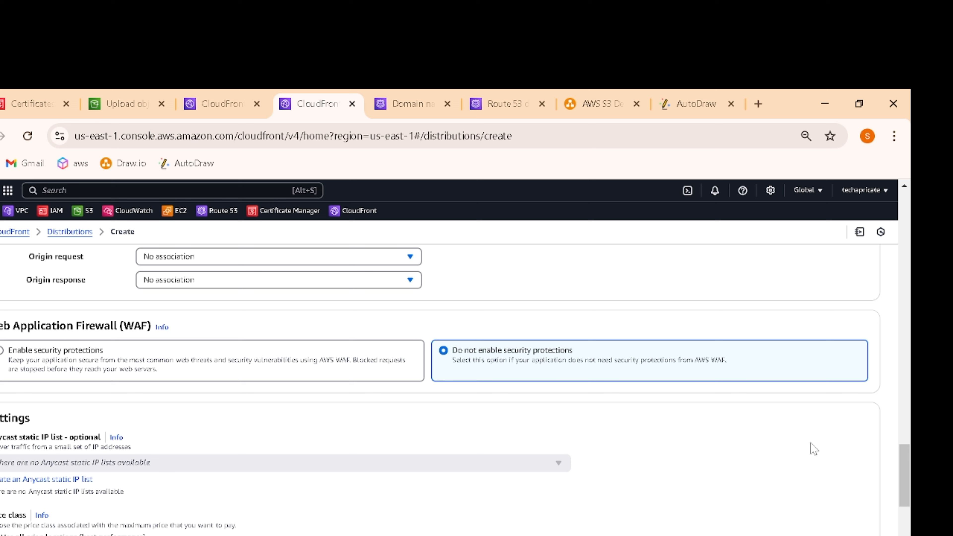
pyautogui.scroll(-2, 910, 467)
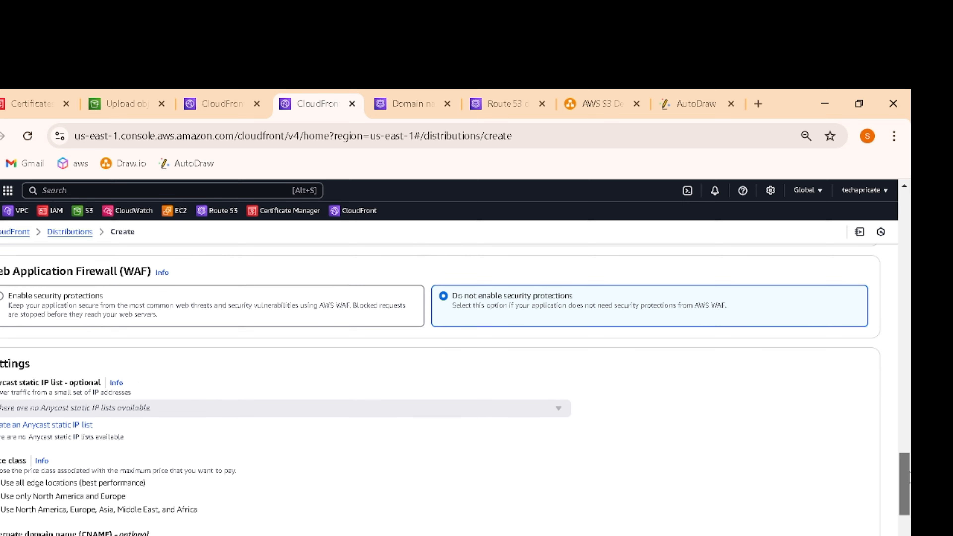
pyautogui.scroll(-2, 904, 469)
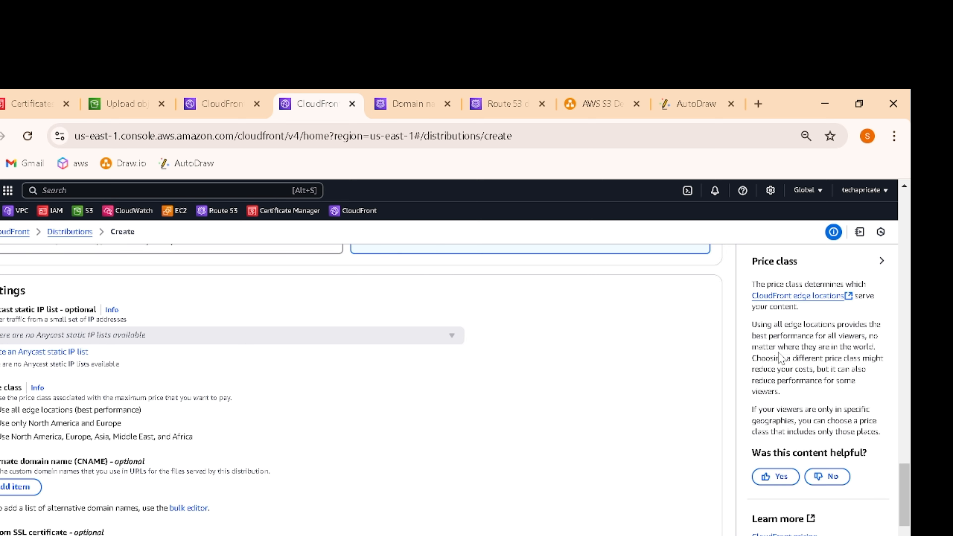
pyautogui.click(881, 261)
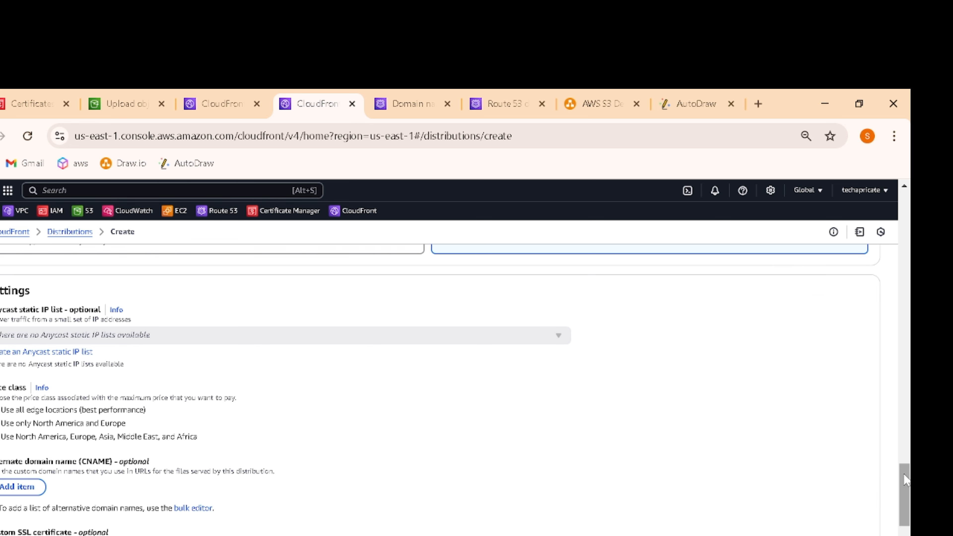
# Step: Review the alternate domain name setting, check the issued certificates in Certificate Manager and list the ACM certificates selectable as custom SSL certificate
pyautogui.moveTo(904, 480); pyautogui.dragTo(904, 491)
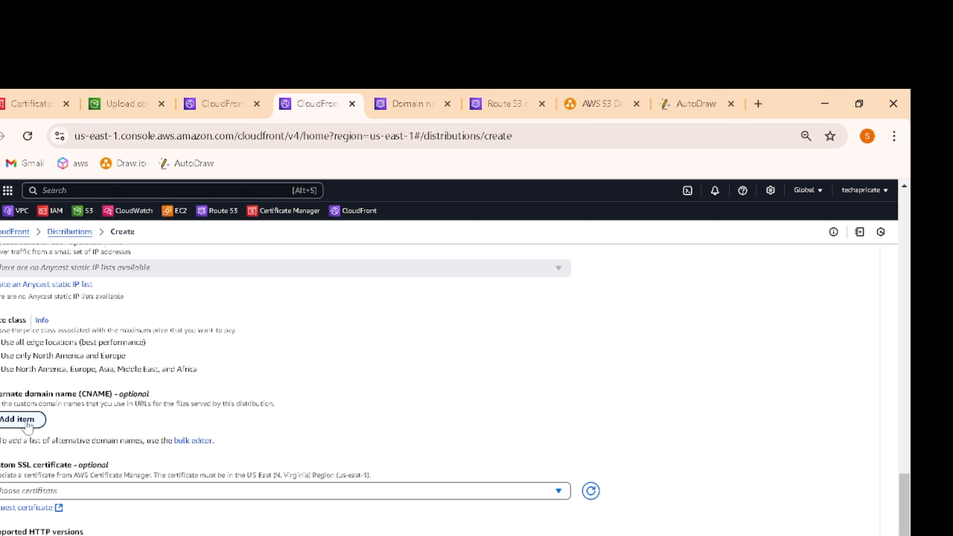
pyautogui.moveTo(903, 518)
pyautogui.mouseDown()
pyautogui.moveTo(903, 469)
pyautogui.moveTo(902, 513)
pyautogui.mouseUp()
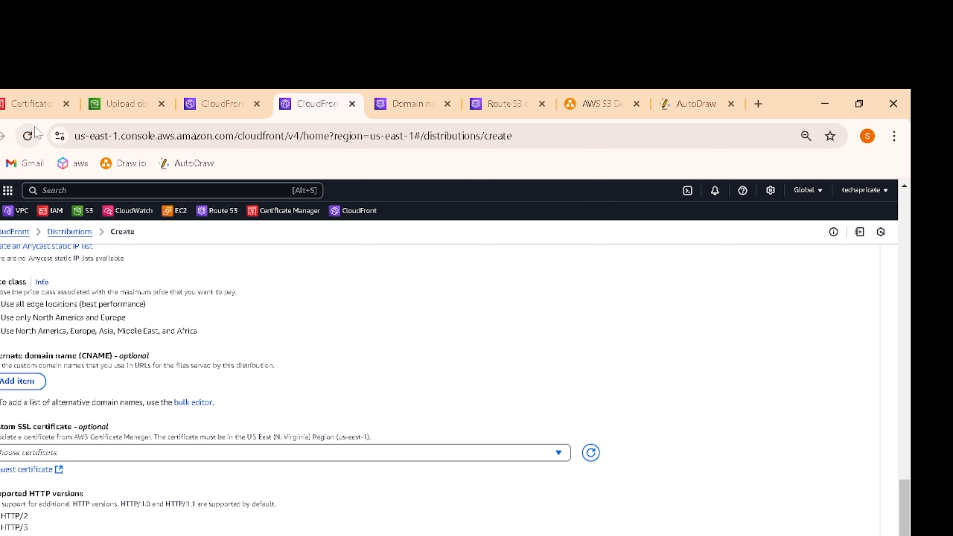
pyautogui.click(31, 110)
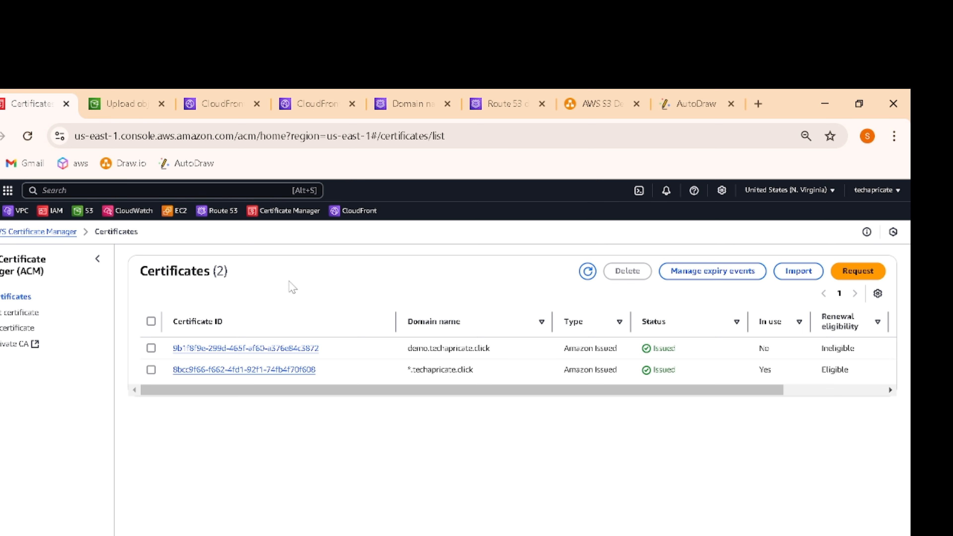
pyautogui.click(127, 109)
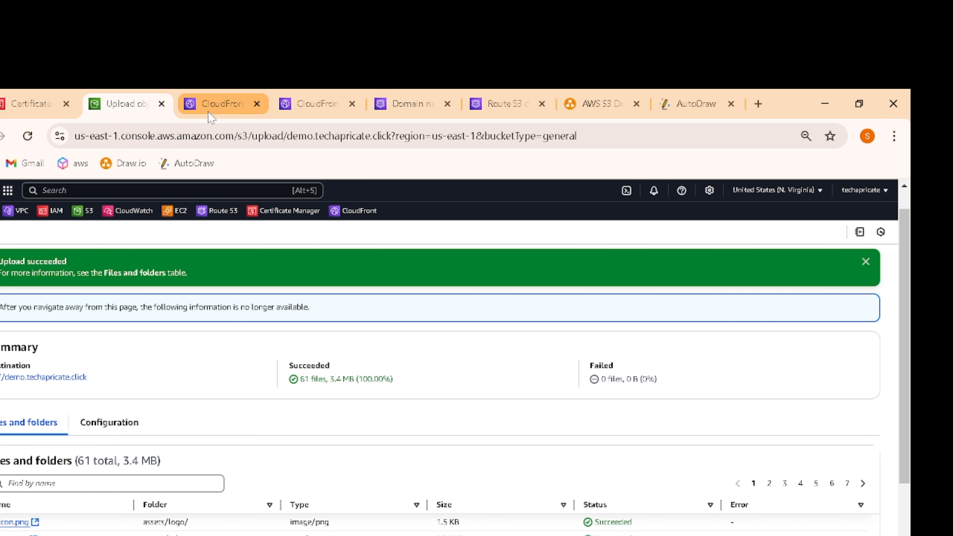
pyautogui.click(230, 110)
pyautogui.click(128, 111)
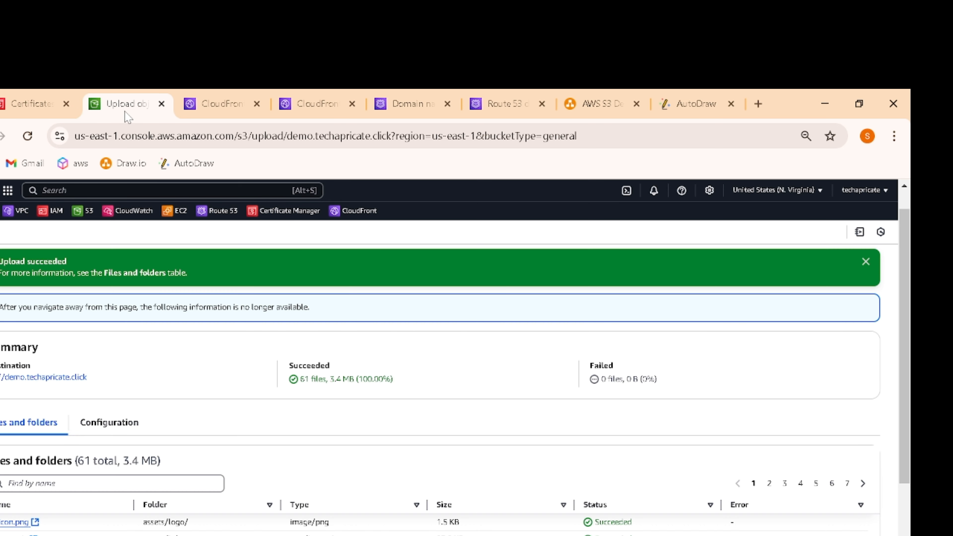
pyautogui.click(323, 113)
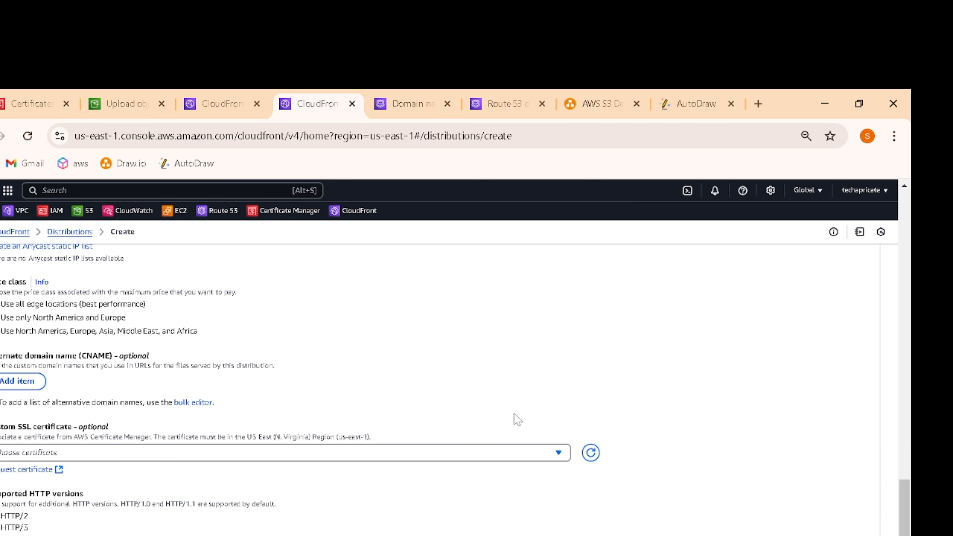
pyautogui.click(559, 453)
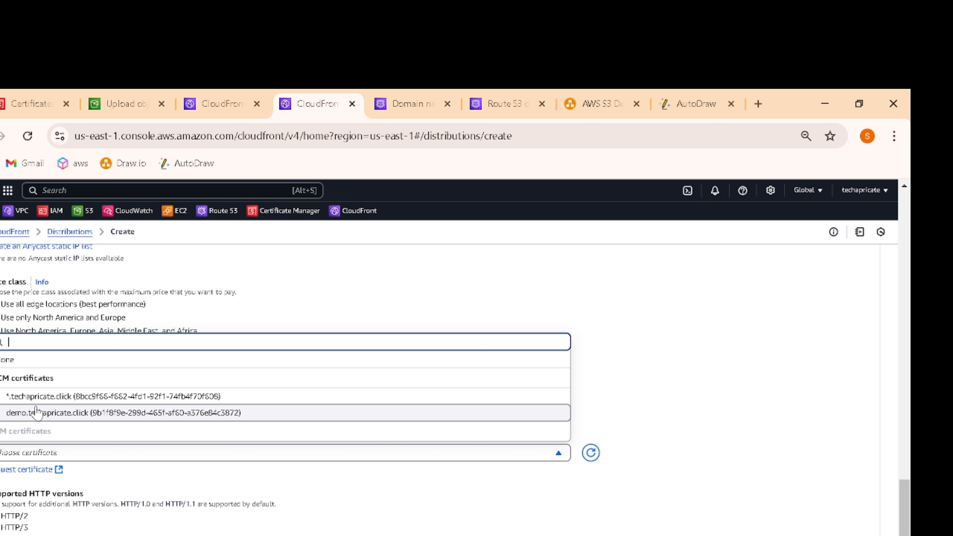
pyautogui.click(659, 414)
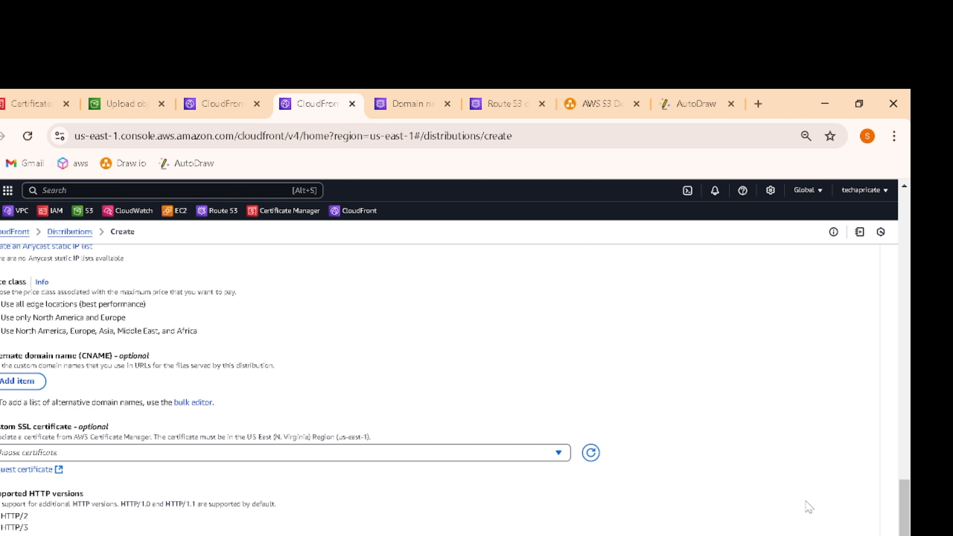
# Step: Enter index.html as the default root object and leave the form for the distributions list without creating the distribution
pyautogui.moveTo(904, 503); pyautogui.dragTo(899, 534)
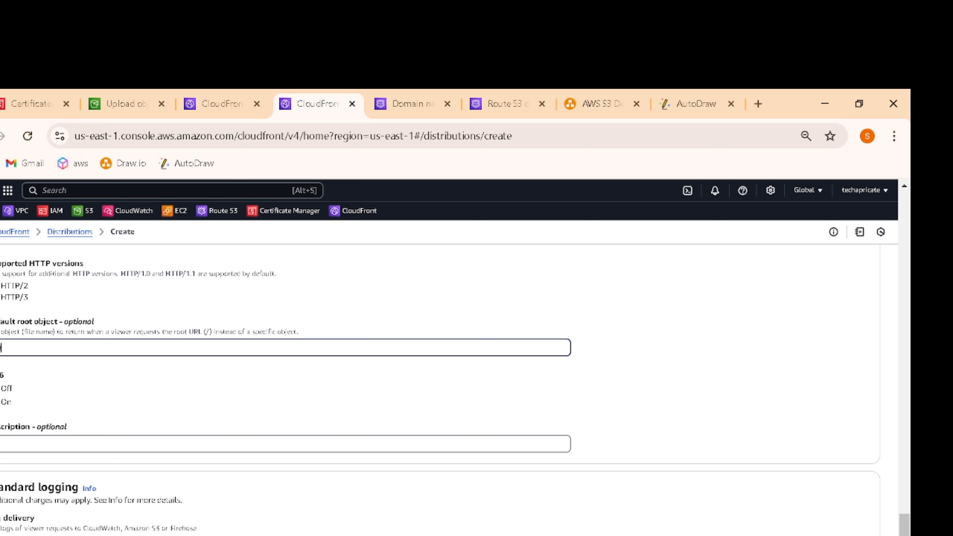
pyautogui.write('index')
pyautogui.write('.ht')
pyautogui.write('ml')
pyautogui.scroll(-1, 906, 532)
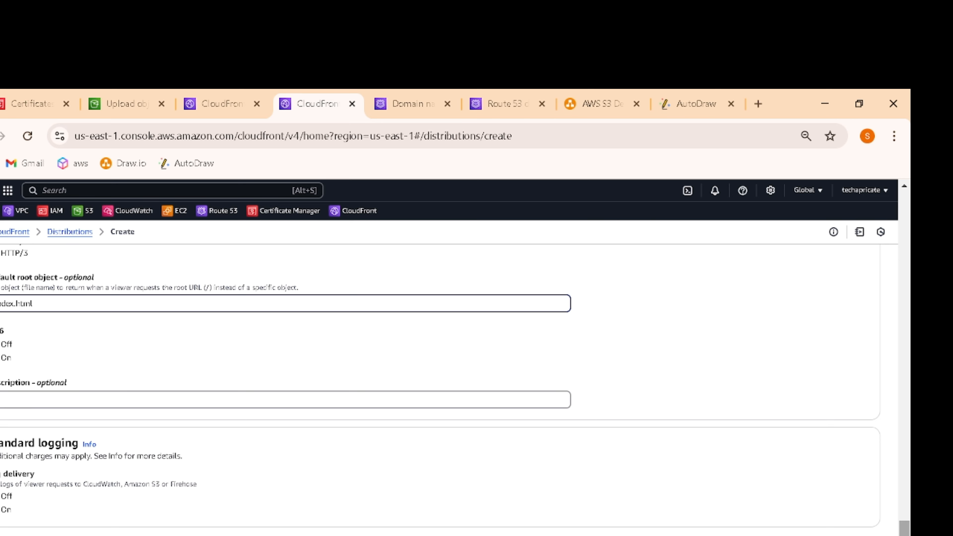
pyautogui.moveTo(904, 534); pyautogui.dragTo(903, 211)
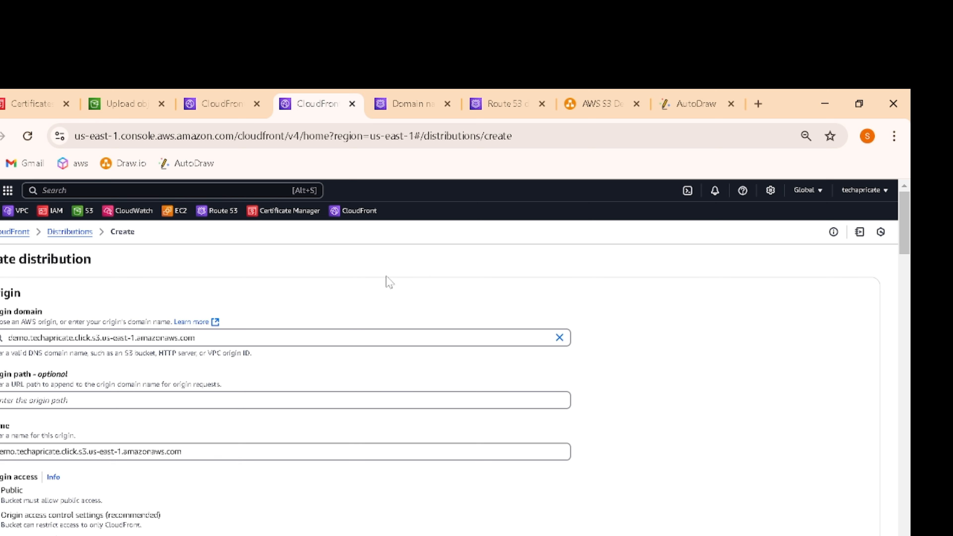
pyautogui.click(68, 231)
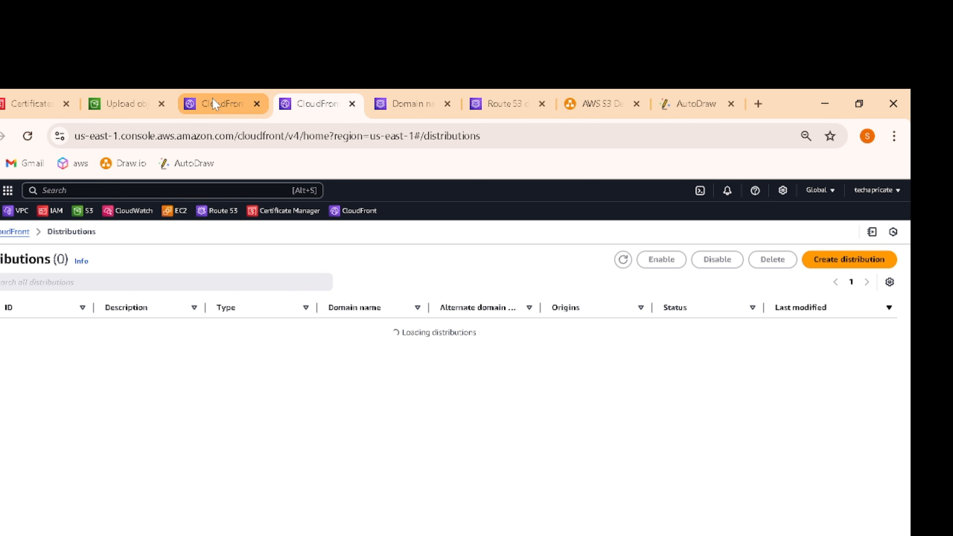
# Step: Open the existing CloudFront distribution for demo.techapricate.click in the other browser tab and review its general details and settings
pyautogui.click(223, 103)
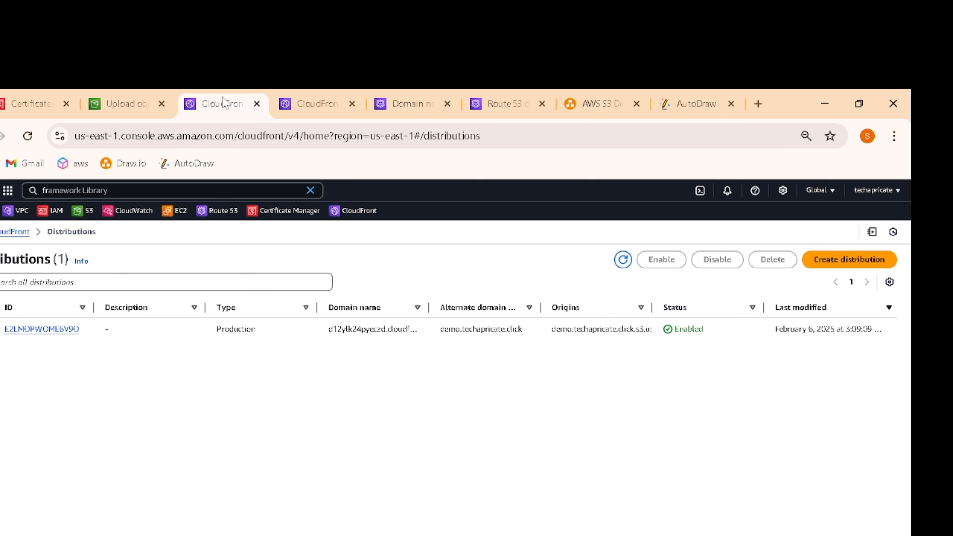
pyautogui.click(33, 329)
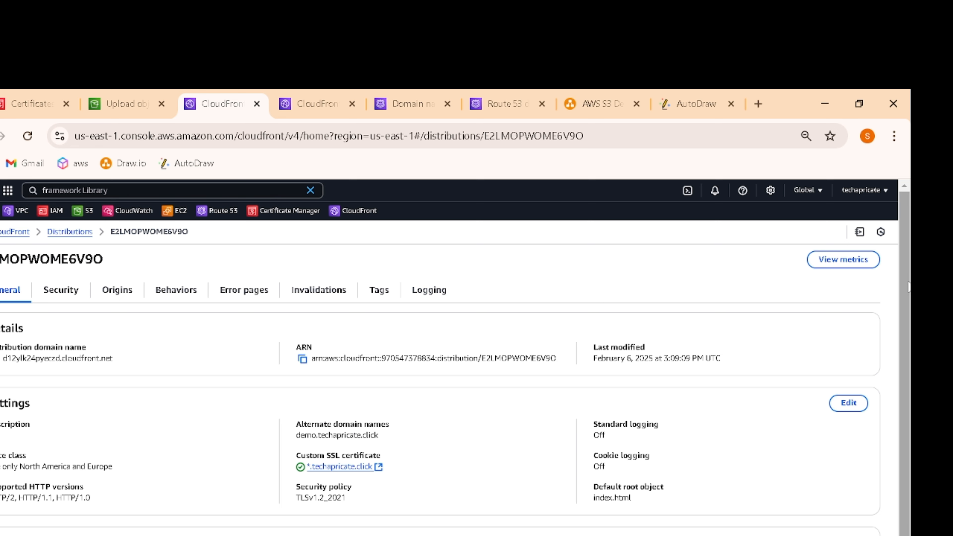
pyautogui.scroll(-1, 905, 317)
pyautogui.moveTo(905, 317); pyautogui.dragTo(908, 253)
pyautogui.moveTo(901, 318)
pyautogui.mouseDown()
pyautogui.moveTo(902, 389)
pyautogui.moveTo(900, 319)
pyautogui.mouseUp()
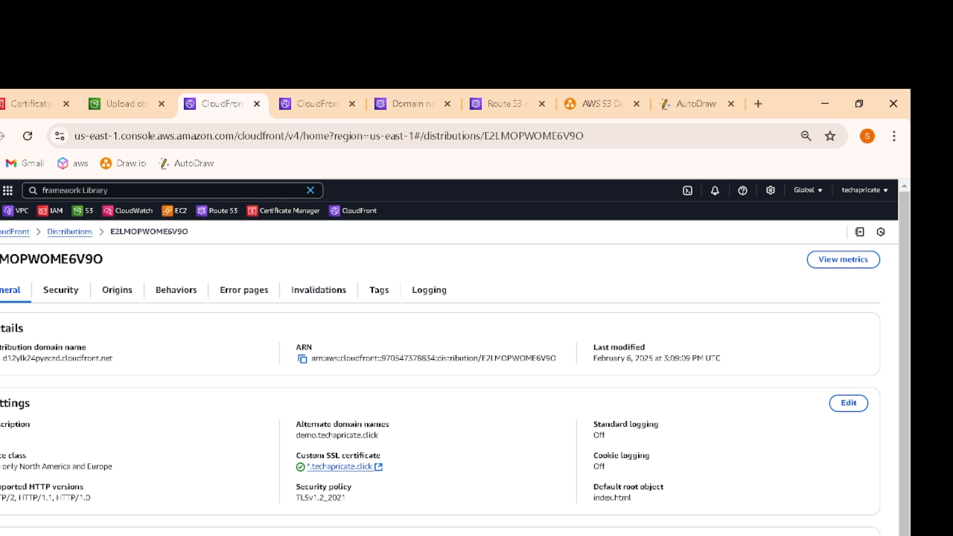
# Step: Check the DNS record step in the s3-with-cloudfront README on GitHub and return to the AWS console
pyautogui.click(523, 501)
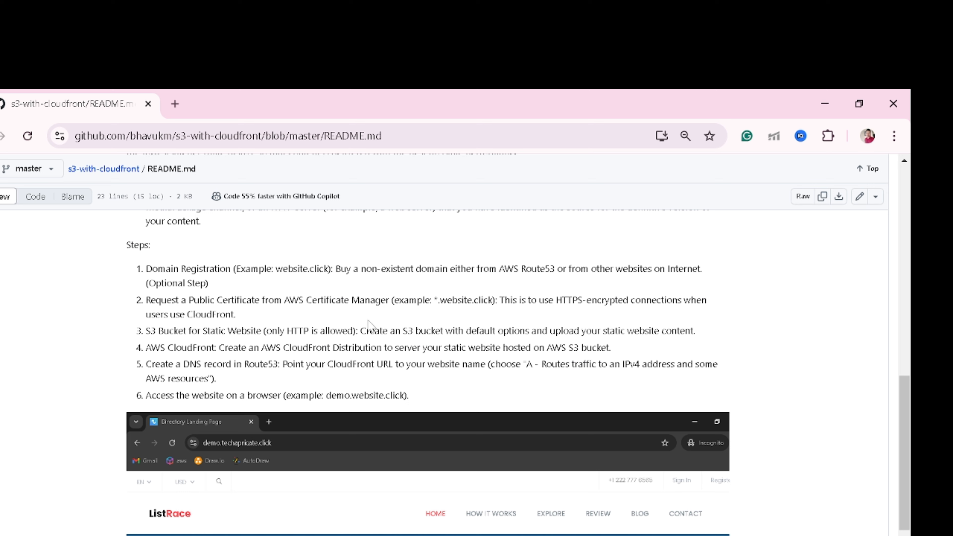
pyautogui.moveTo(625, 535)
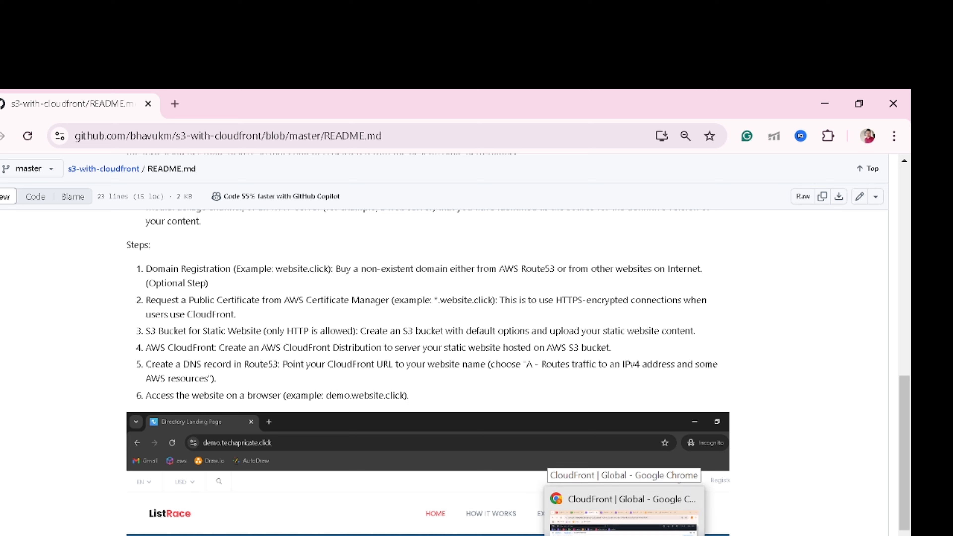
pyautogui.click(624, 518)
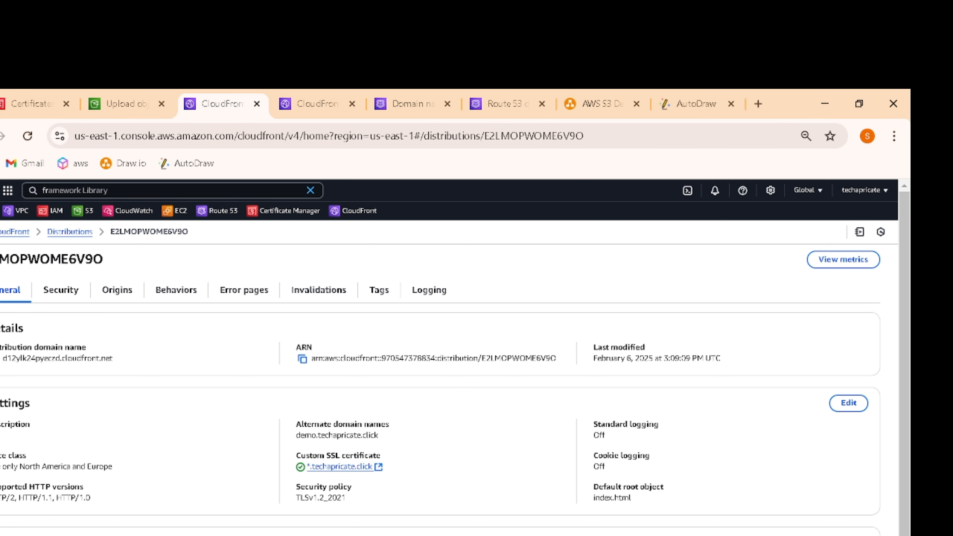
# Step: Switch to the Route 53 browser tab and open the records of the techapricate.click hosted zone
pyautogui.click(499, 105)
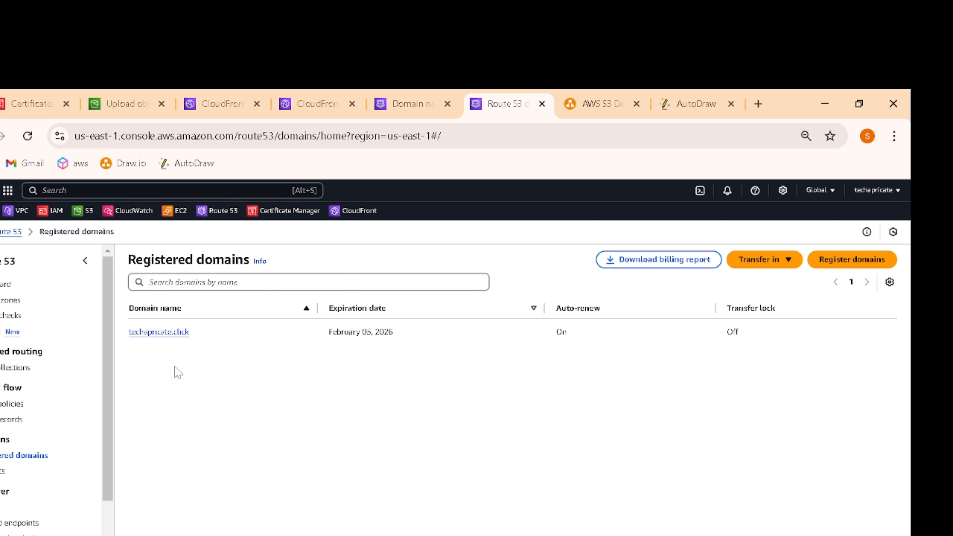
pyautogui.click(9, 301)
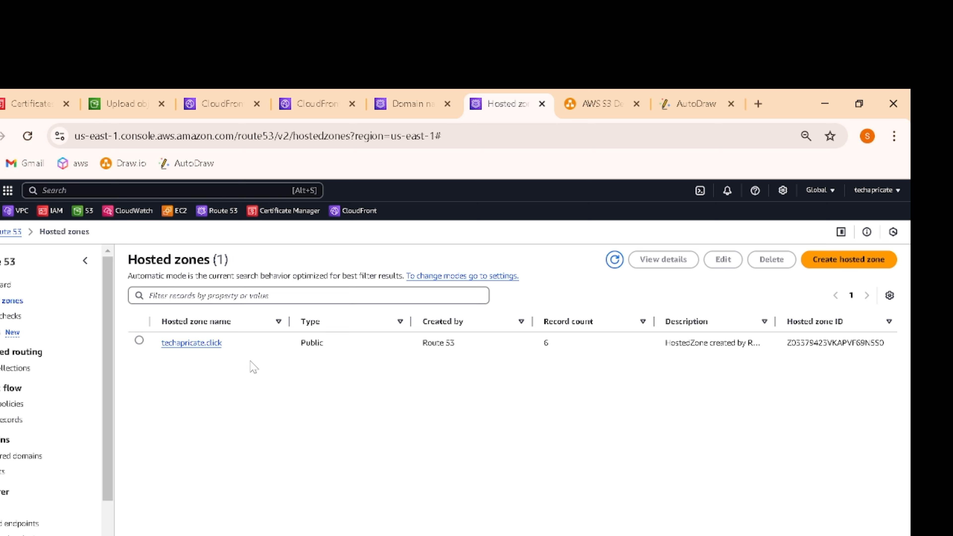
pyautogui.click(191, 343)
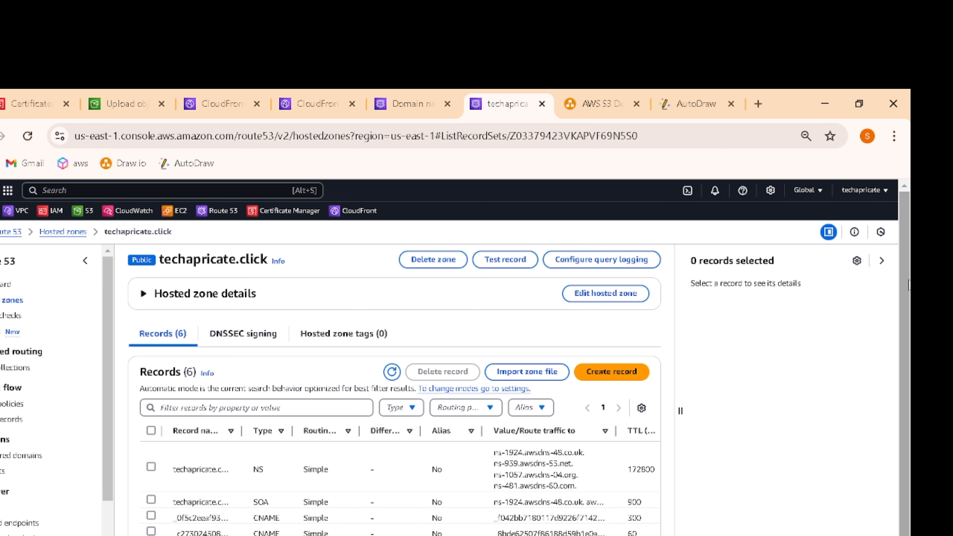
# Step: Start a new record in the techapricate.click zone, enter demo as its name and review the record types, keeping A
pyautogui.scroll(-1, 665, 415)
pyautogui.moveTo(678, 411); pyautogui.dragTo(748, 411)
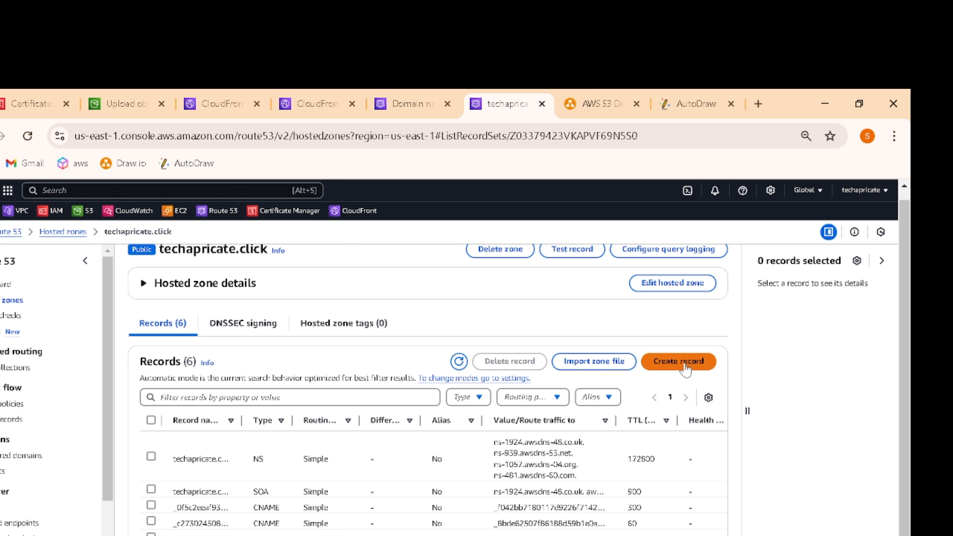
pyautogui.scroll(1, 903, 363)
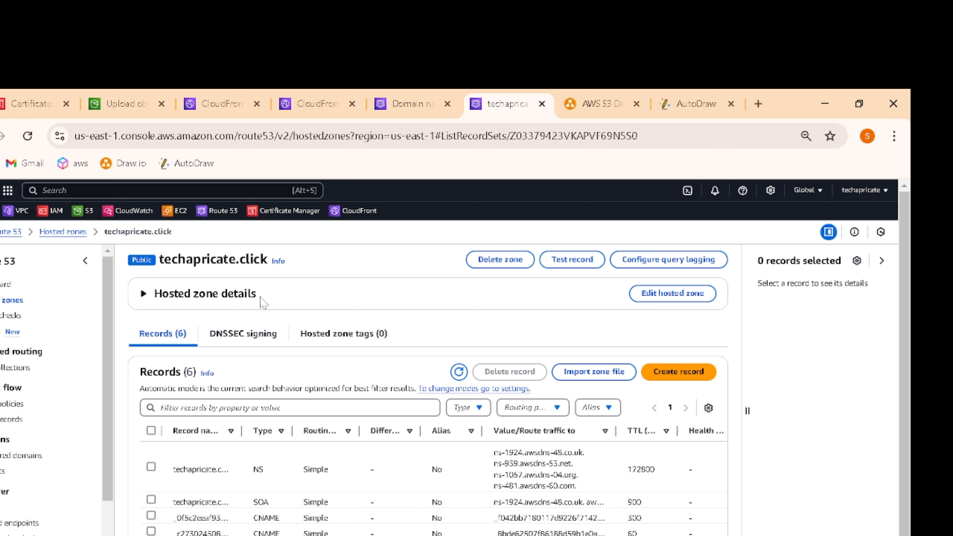
pyautogui.click(670, 369)
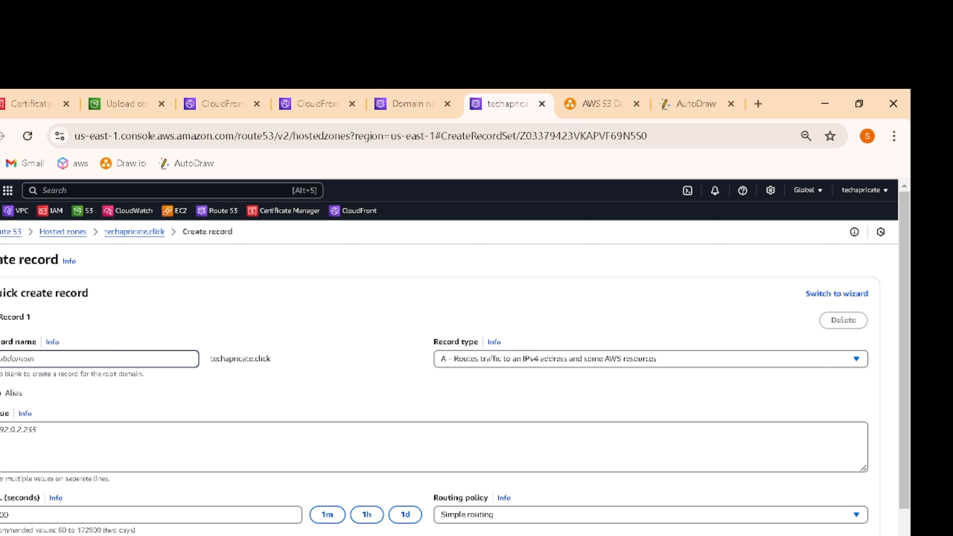
pyautogui.write('demo')
pyautogui.click(773, 362)
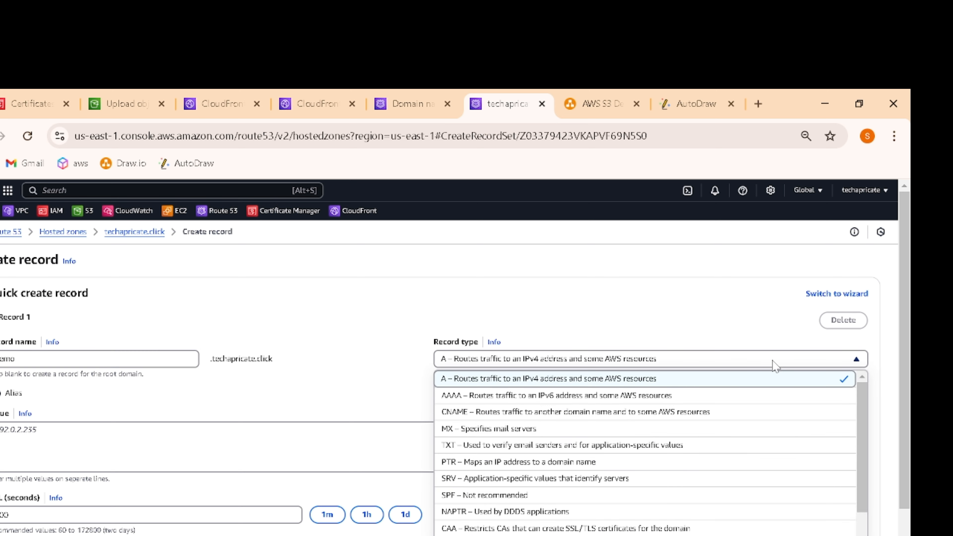
pyautogui.click(733, 281)
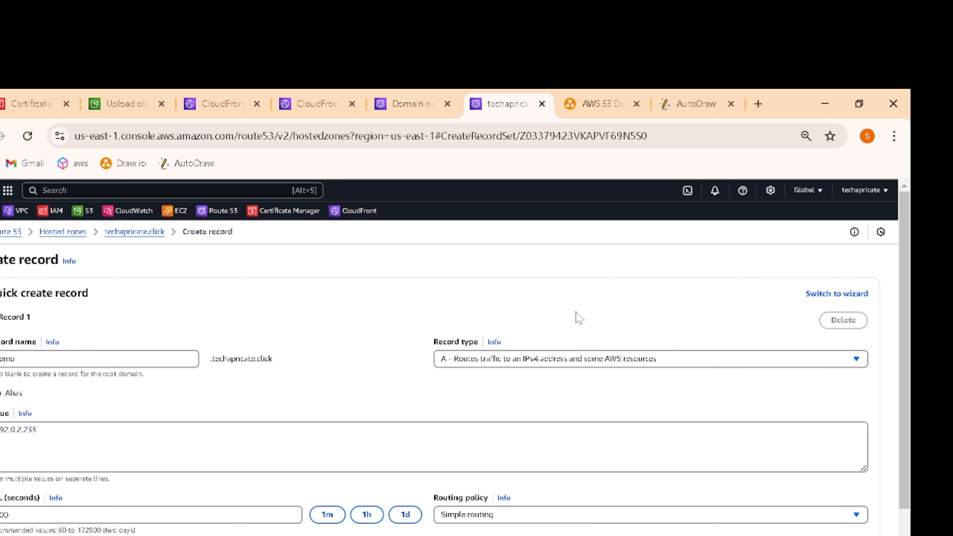
pyautogui.click(611, 363)
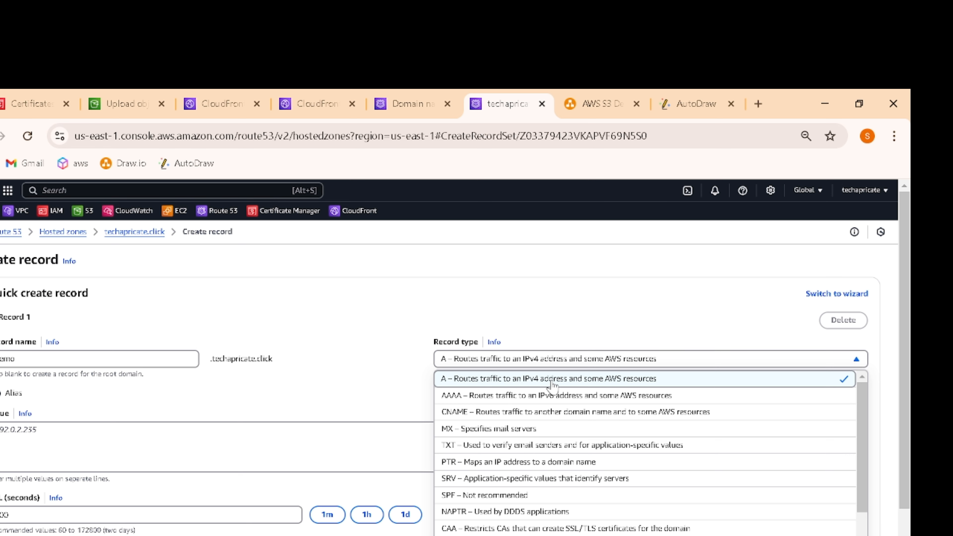
pyautogui.click(690, 318)
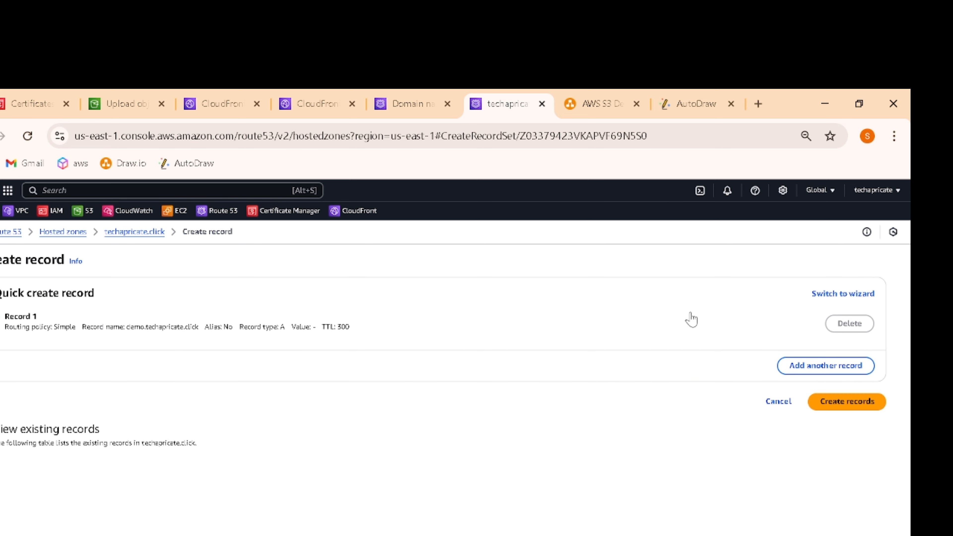
pyautogui.click(9, 324)
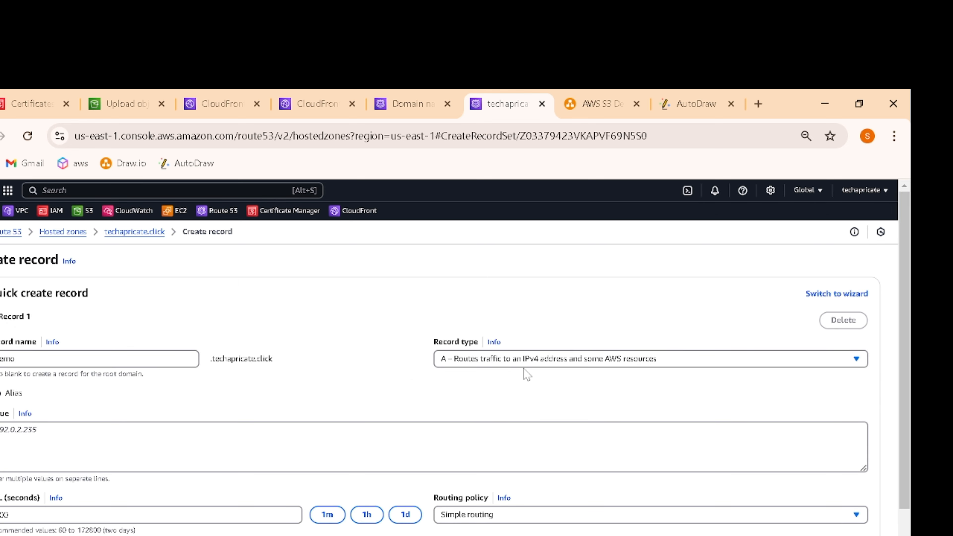
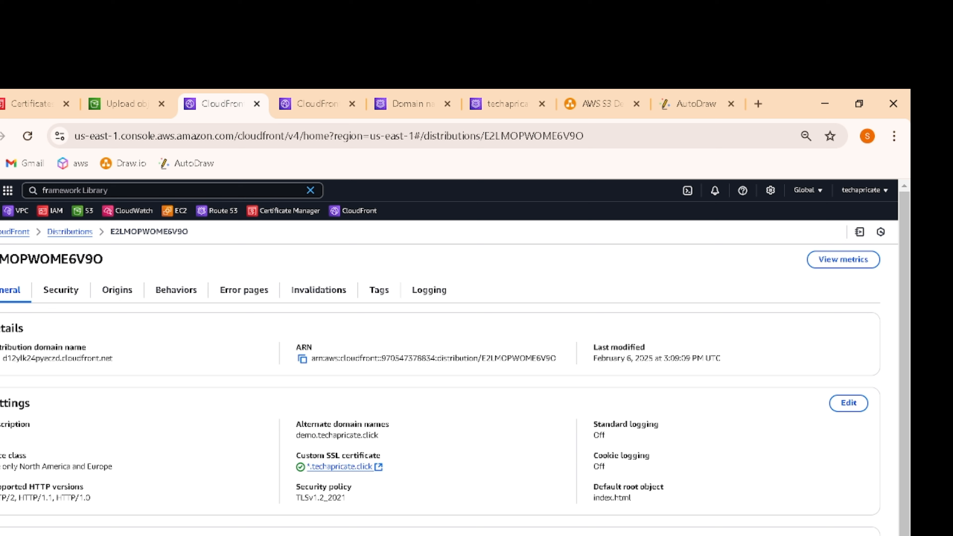
# Step: Check the distribution domain name in the CloudFront details of demo.techapricate.click and return to the Route 53 record form
pyautogui.moveTo(114, 359); pyautogui.dragTo(62, 358)
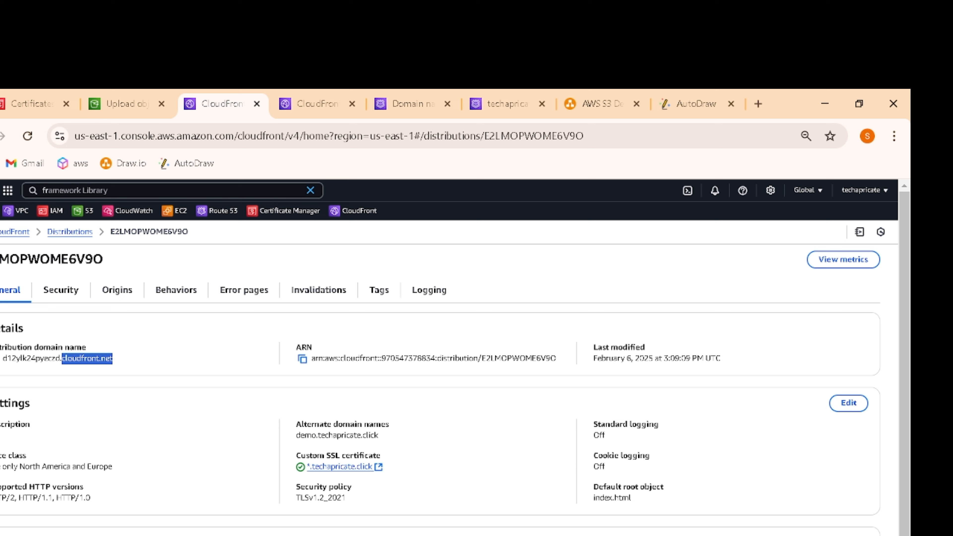
pyautogui.click(130, 360)
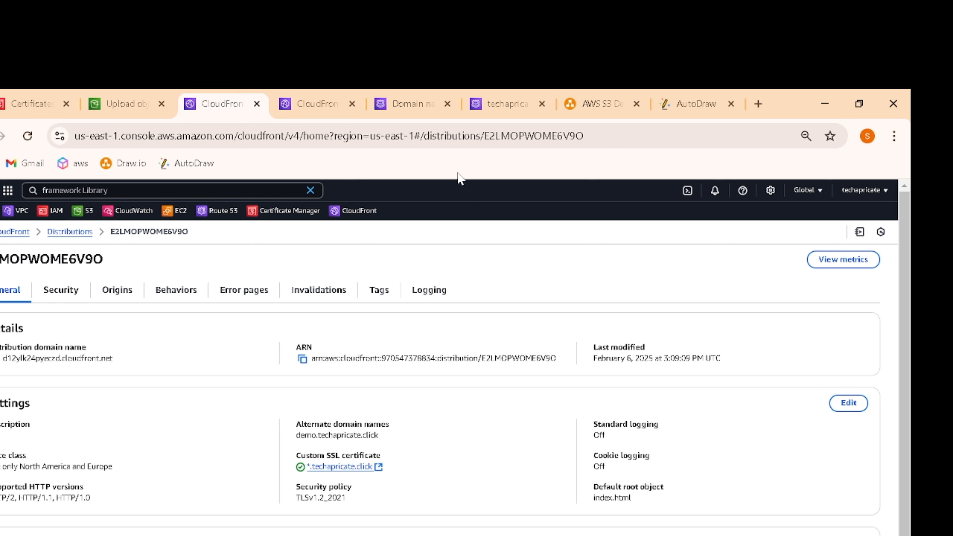
pyautogui.click(416, 109)
pyautogui.click(322, 109)
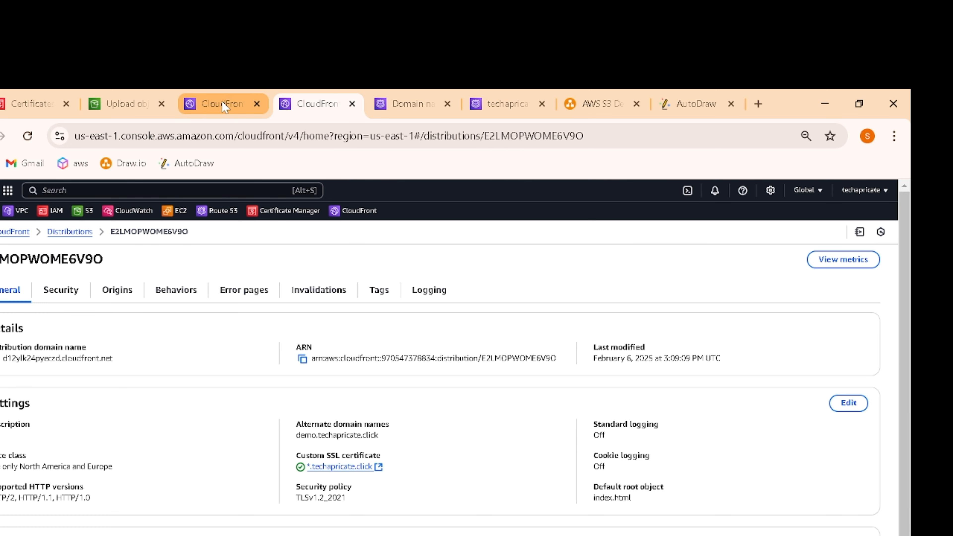
pyautogui.click(493, 105)
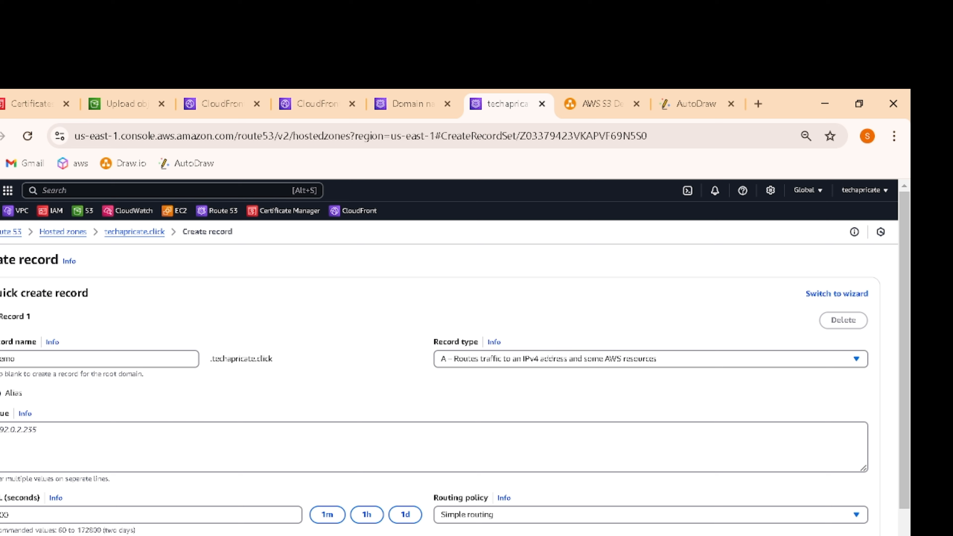
# Step: Make the record an alias to a CloudFront distribution and choose the demo.techapricate.click distribution, d12ylk24pyeczd.cloudfront.net, as its target
pyautogui.click(1, 397)
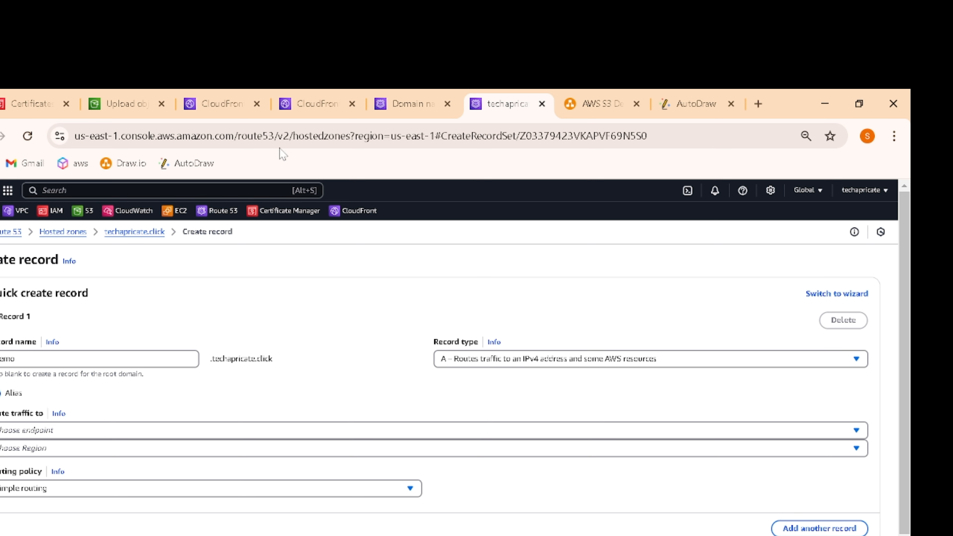
pyautogui.click(223, 105)
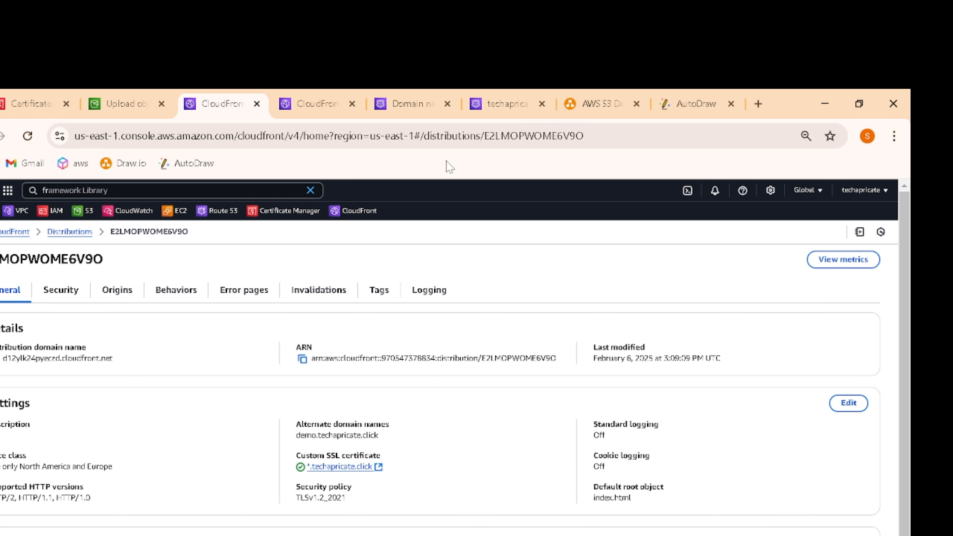
pyautogui.moveTo(507, 109)
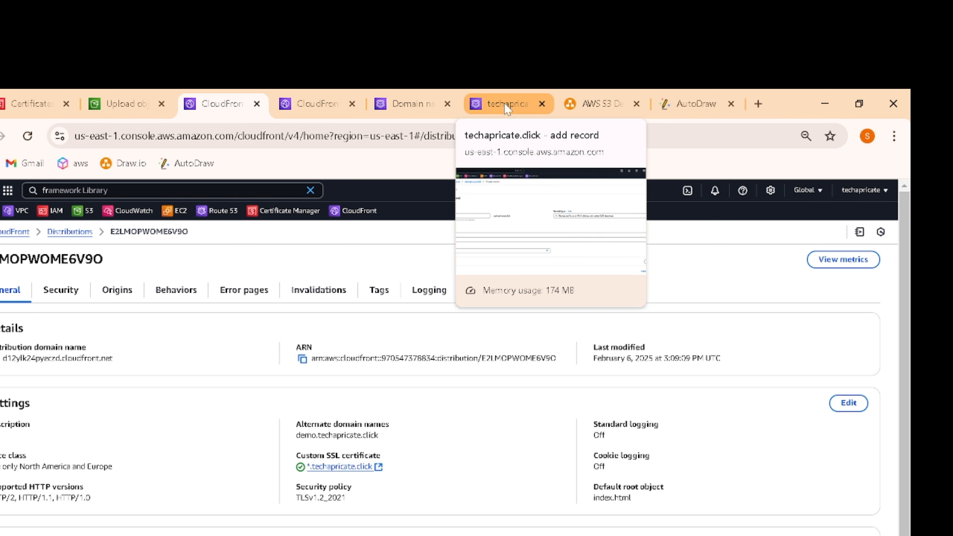
pyautogui.click(507, 107)
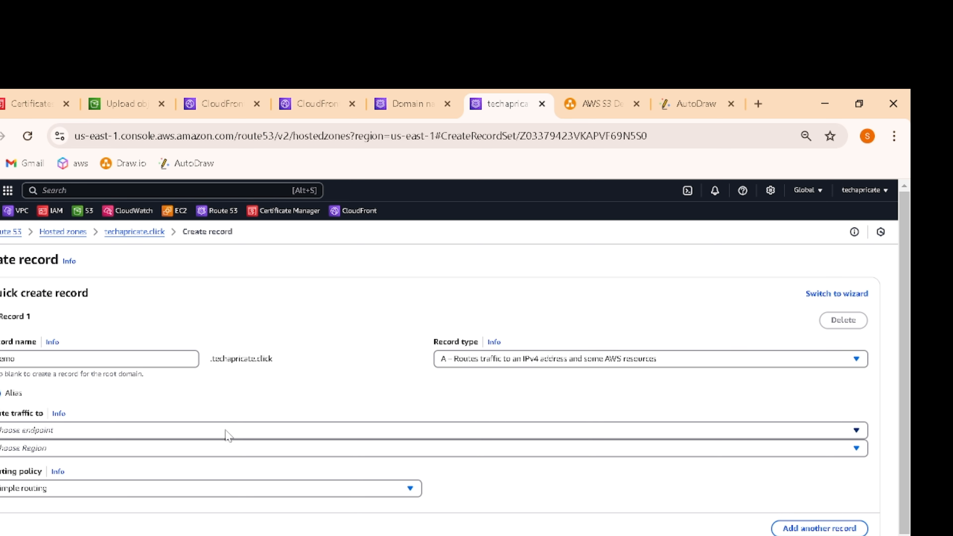
pyautogui.click(305, 432)
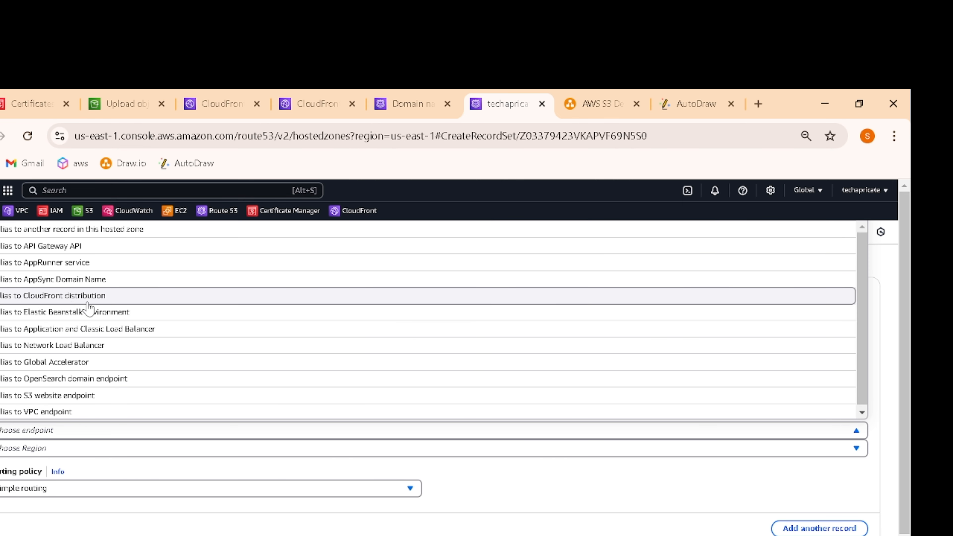
pyautogui.click(62, 299)
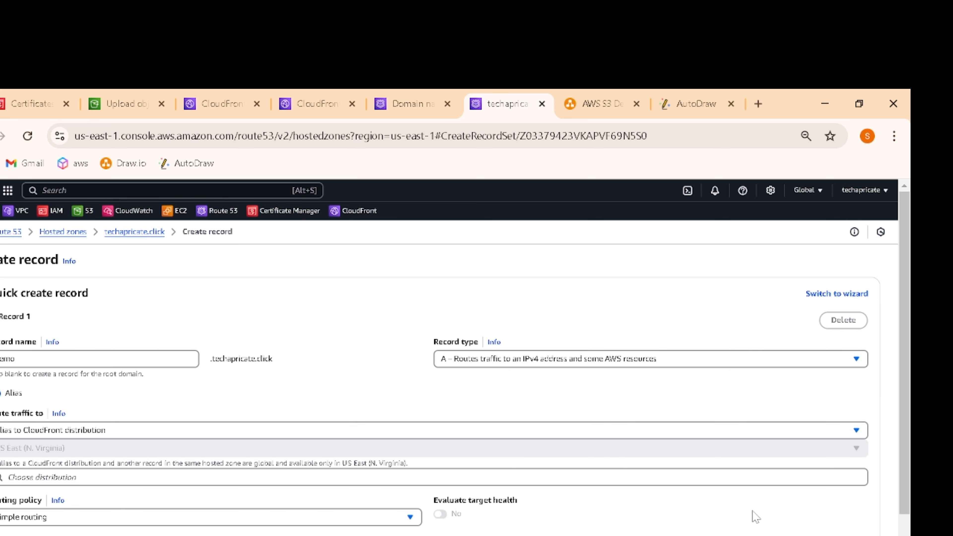
pyautogui.click(732, 482)
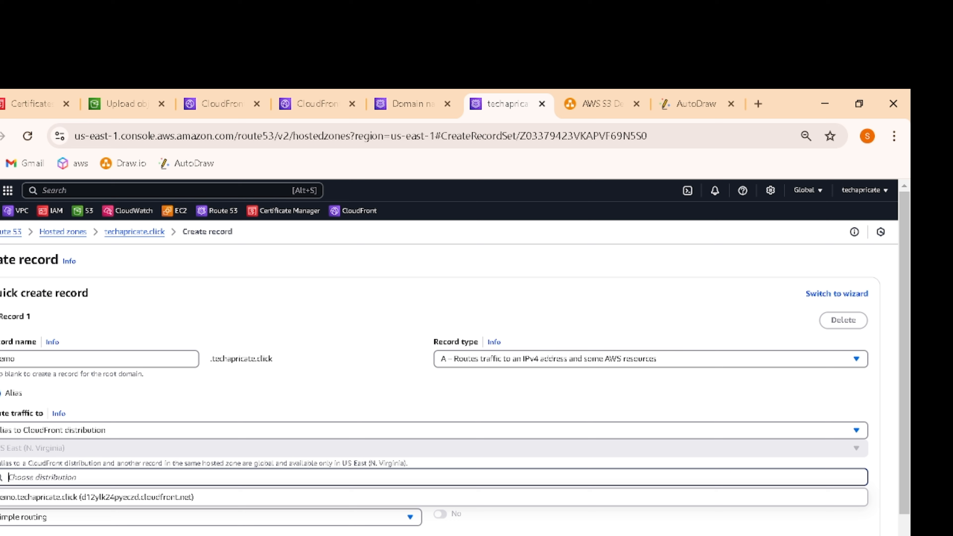
pyautogui.click(295, 498)
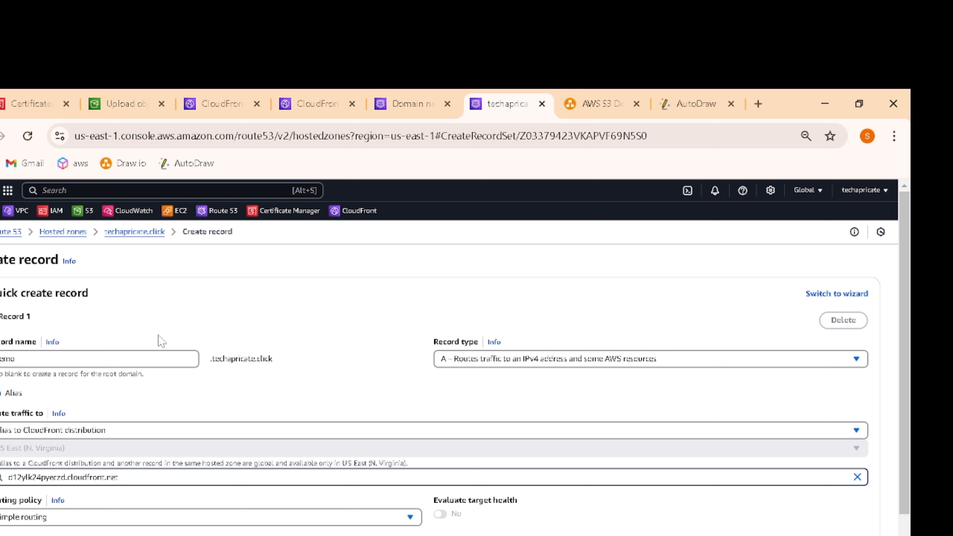
# Step: Review the completed demo record form and leave it for the techapricate.click record list without creating the record
pyautogui.doubleClick(4, 358)
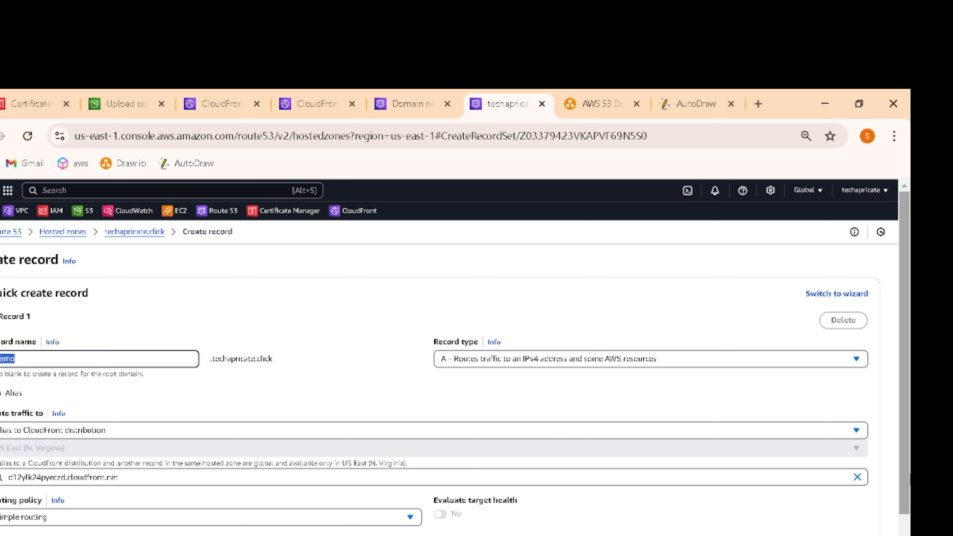
pyautogui.moveTo(903, 457); pyautogui.dragTo(905, 529)
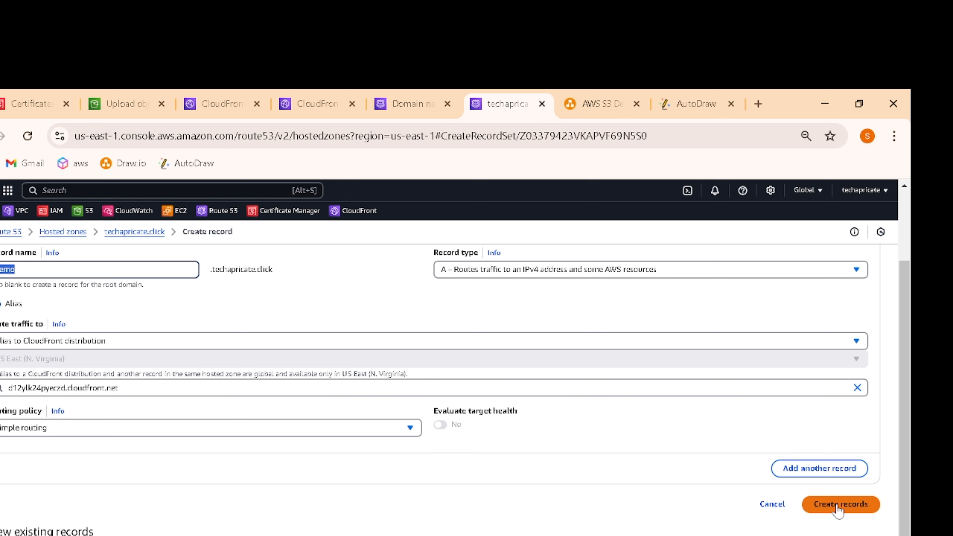
pyautogui.moveTo(905, 510); pyautogui.dragTo(905, 436)
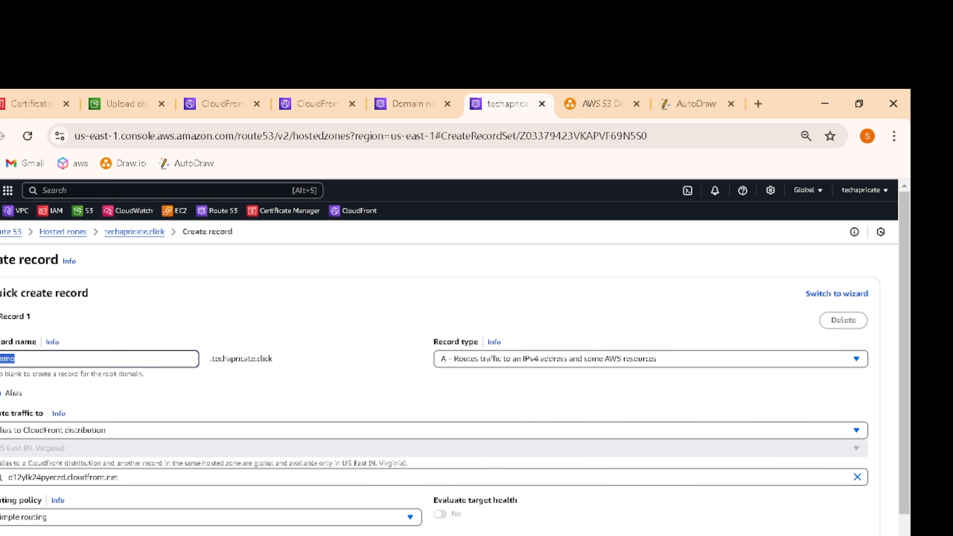
pyautogui.click(134, 231)
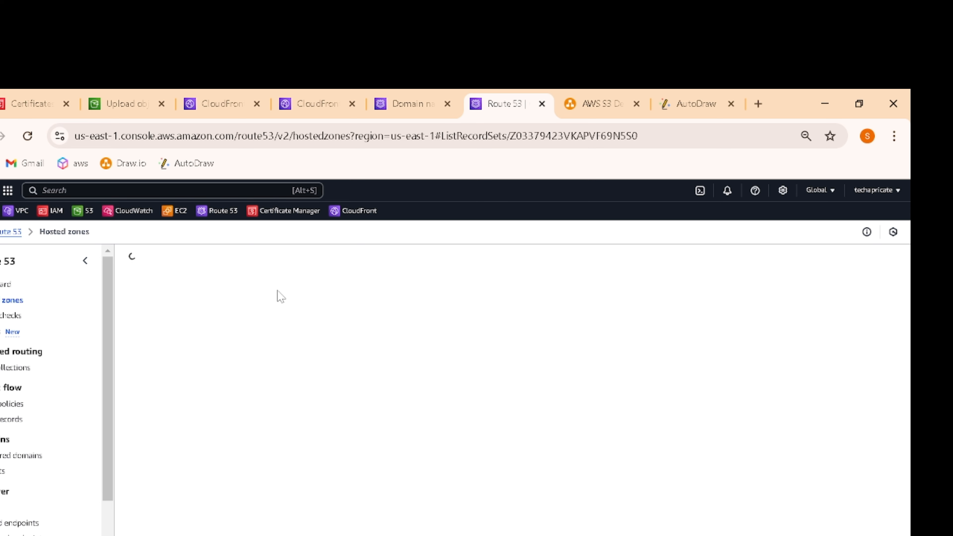
pyautogui.click(413, 105)
pyautogui.click(487, 113)
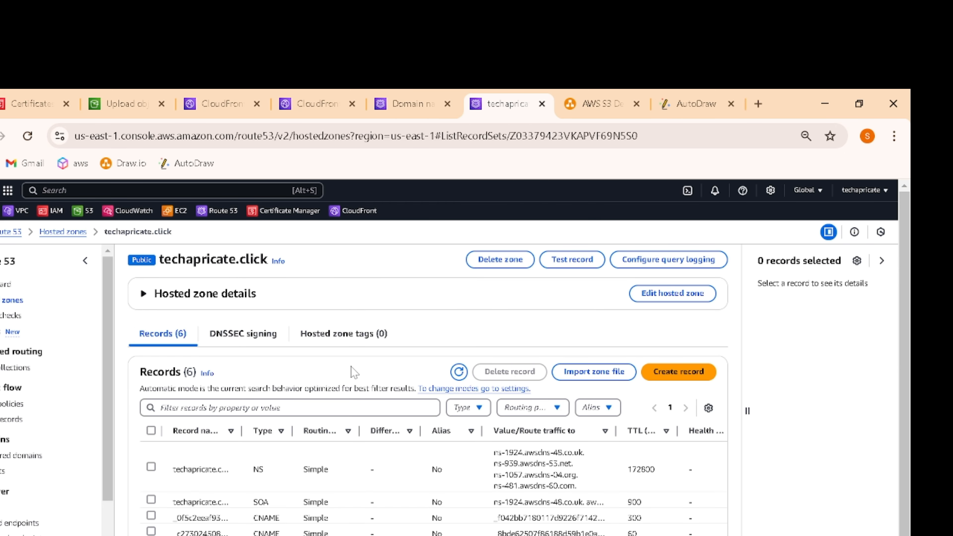
# Step: Widen the record name and value columns and examine the existing A record for demo.techapricate.click and its CloudFront target
pyautogui.scroll(-2, 906, 276)
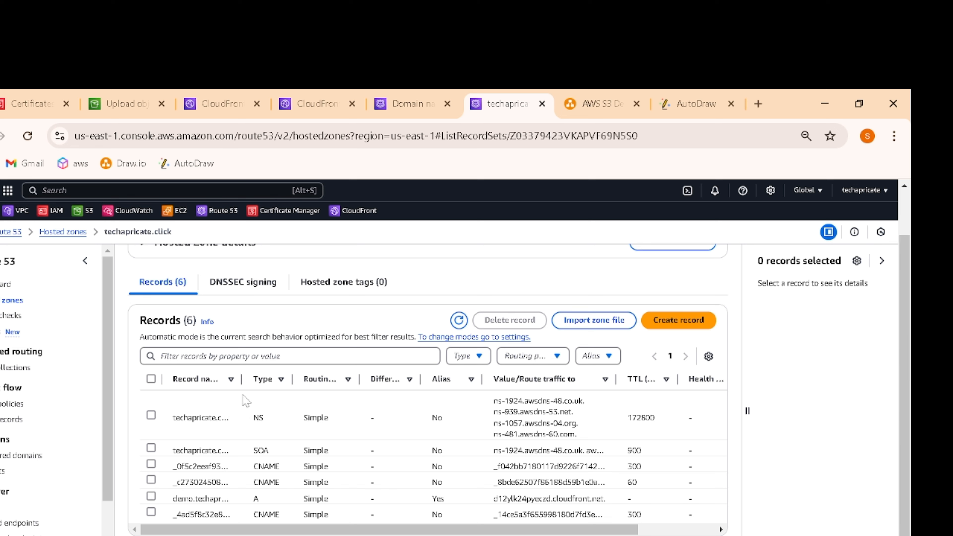
pyautogui.moveTo(241, 379); pyautogui.dragTo(293, 379)
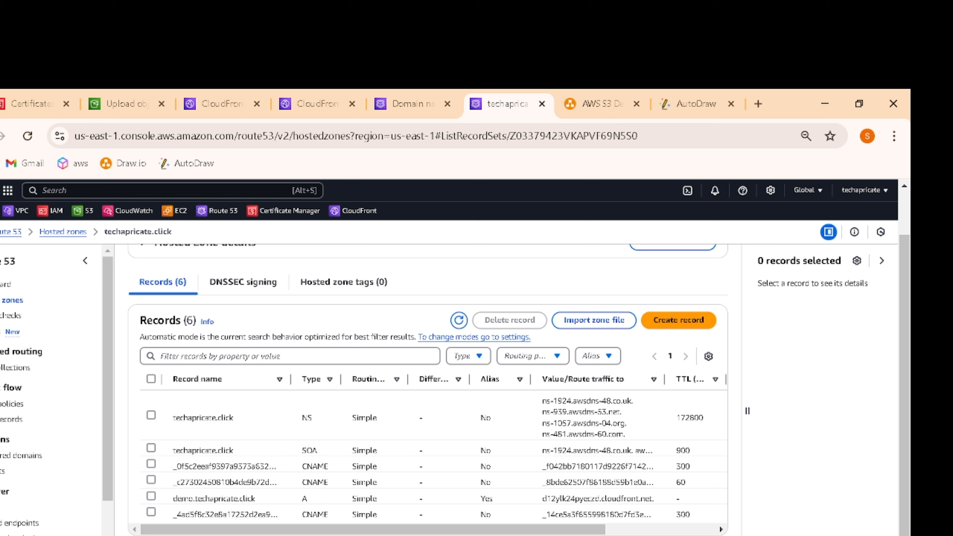
pyautogui.moveTo(350, 529); pyautogui.dragTo(487, 529)
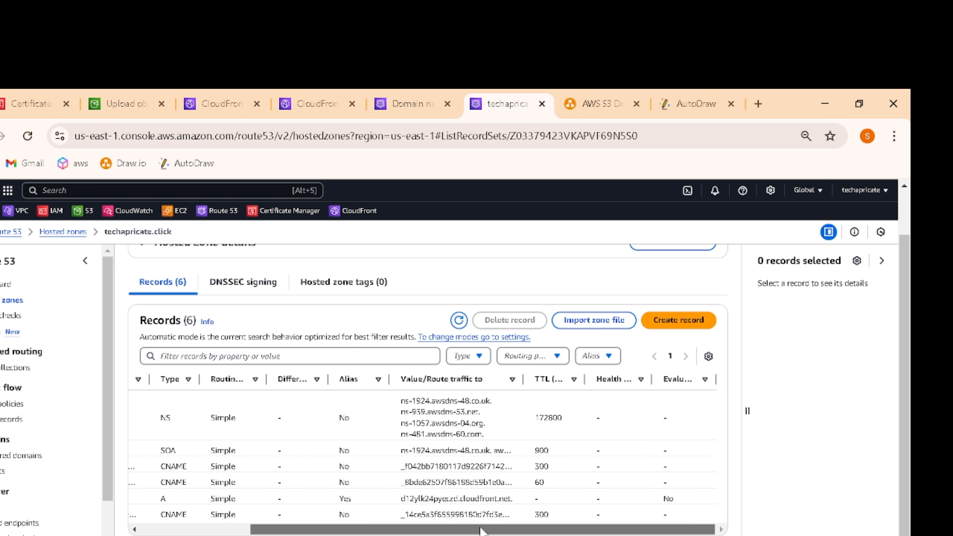
pyautogui.moveTo(521, 387); pyautogui.dragTo(556, 387)
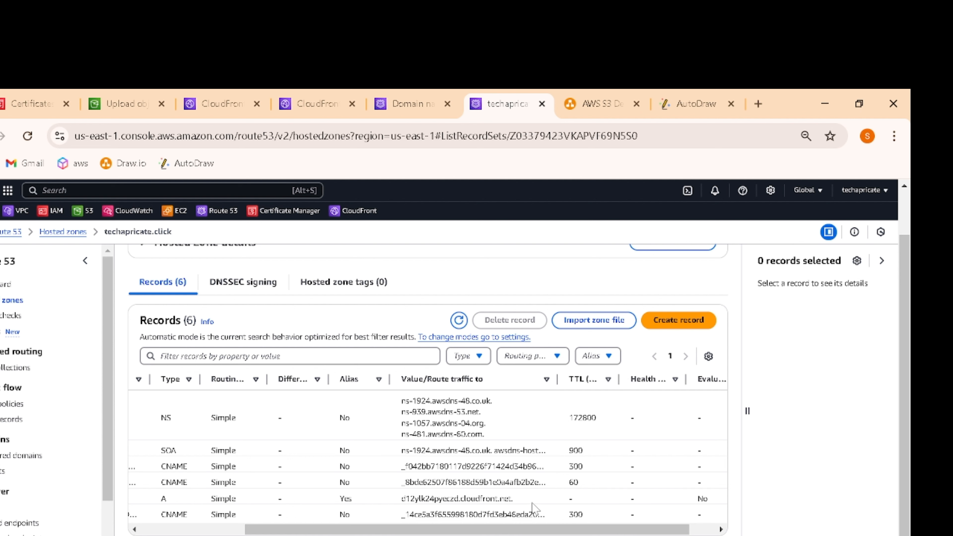
pyautogui.moveTo(527, 499); pyautogui.dragTo(256, 531)
pyautogui.hscroll(5, 427, 457)
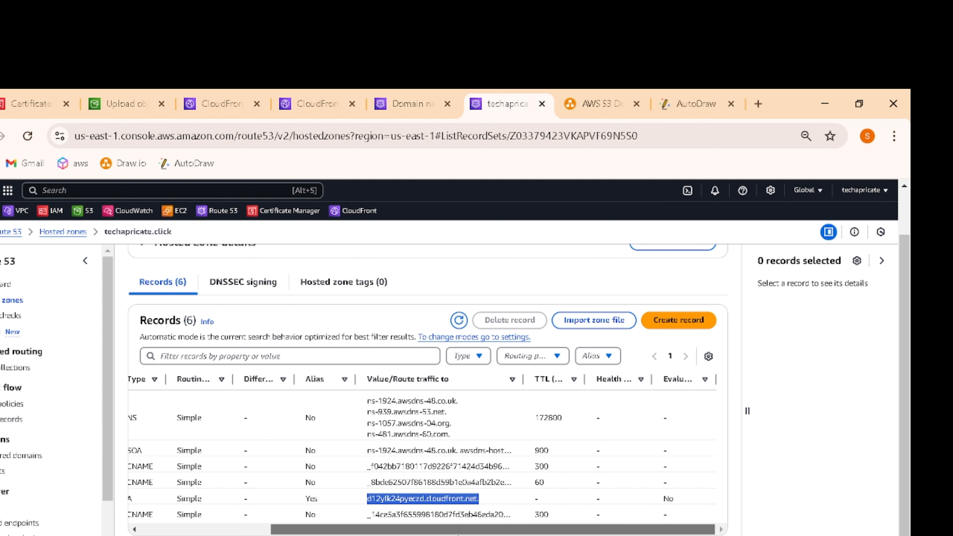
pyautogui.hscroll(-5, 428, 458)
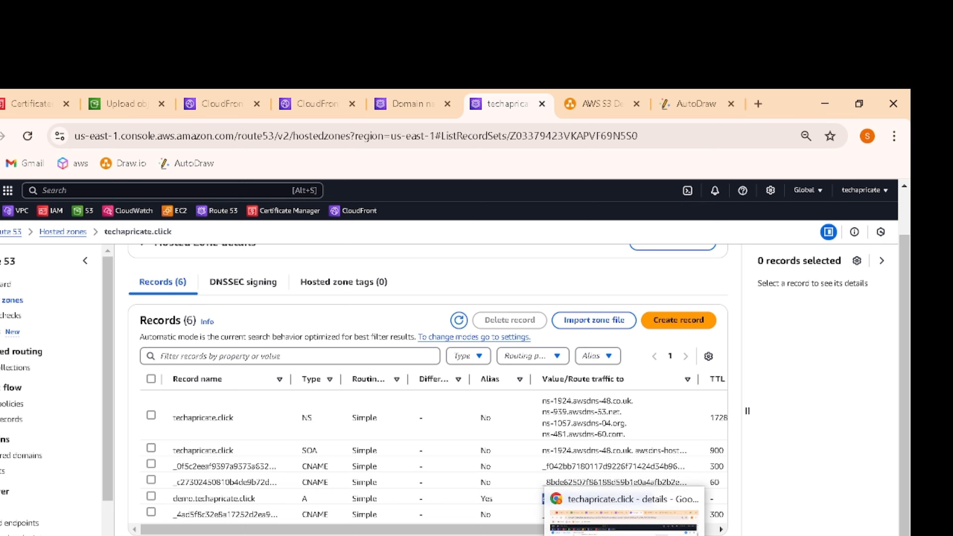
# Step: Switch to the s3-with-cloudfront README on GitHub and check the step about accessing the website in a browser
pyautogui.hotkey('alt', 'Tab')
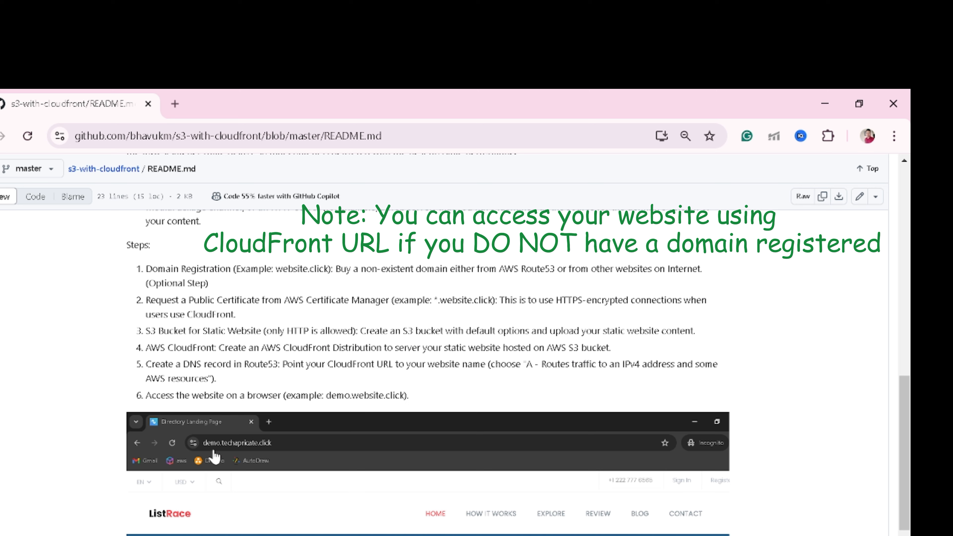
pyautogui.moveTo(624, 535)
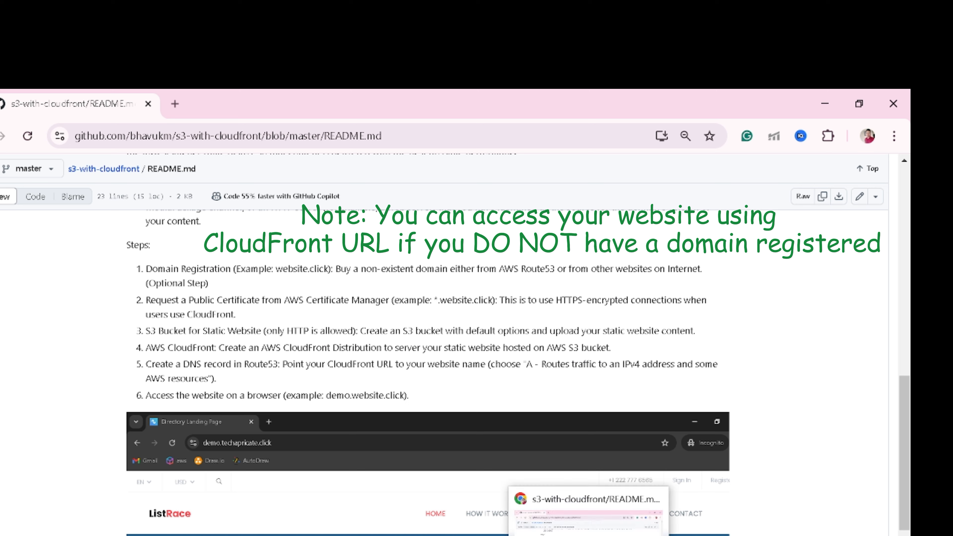
pyautogui.moveTo(588, 535)
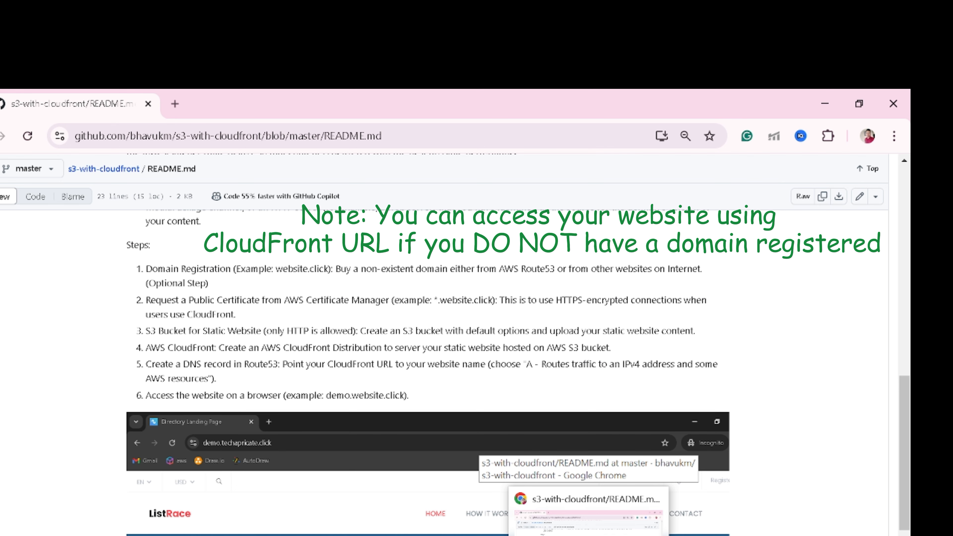
# Step: Open an Incognito browser window and go to demo.techapricate.click
pyautogui.click(862, 413)
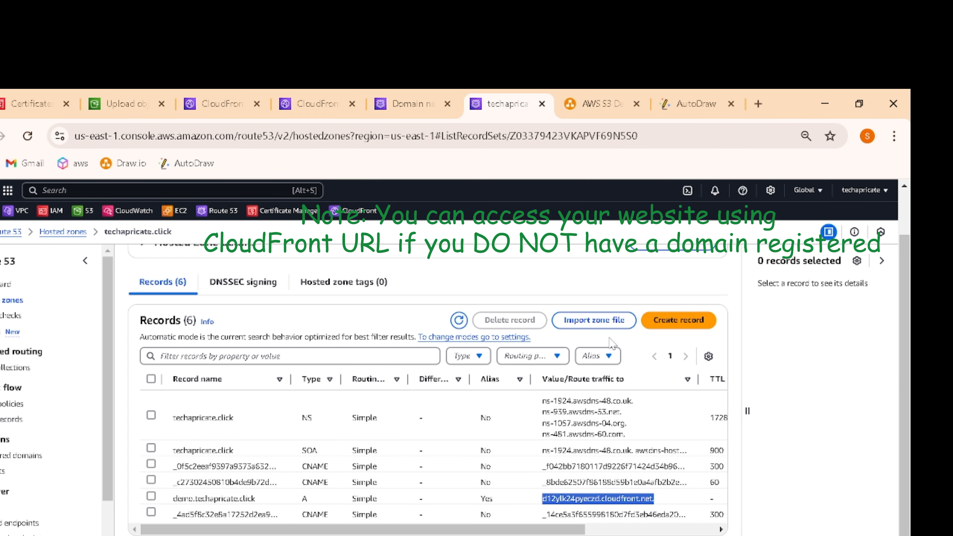
pyautogui.click(896, 137)
pyautogui.hotkey('ctrl', 'shift', 'n')
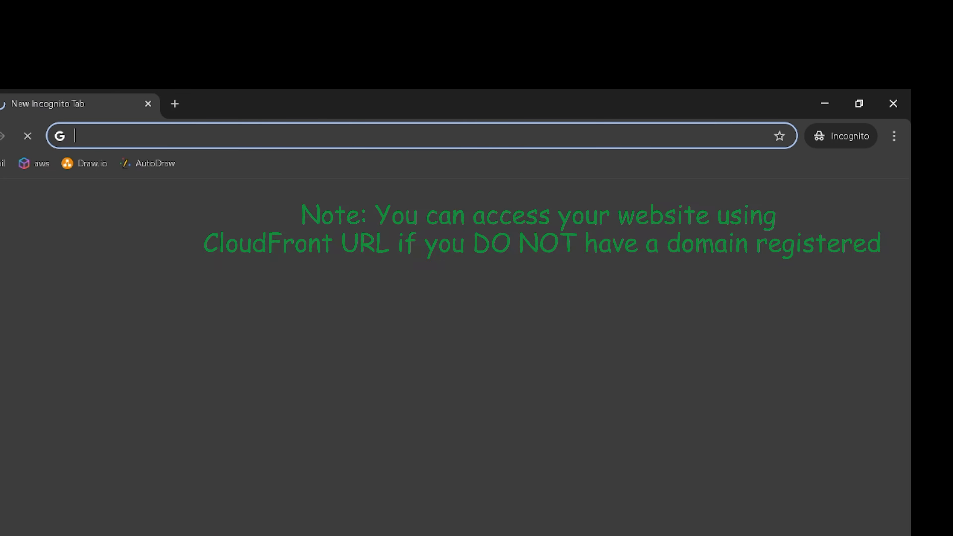
pyautogui.write('de')
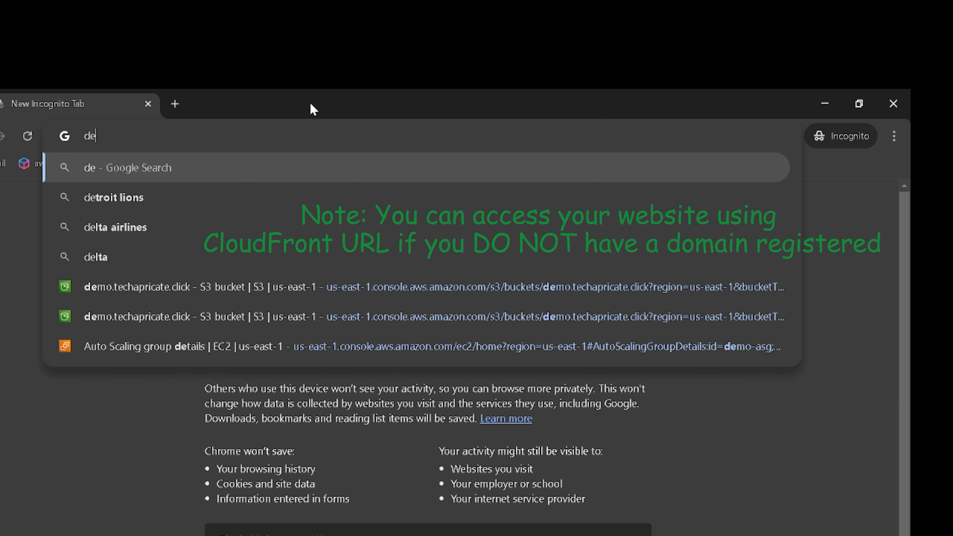
pyautogui.write('mo.t')
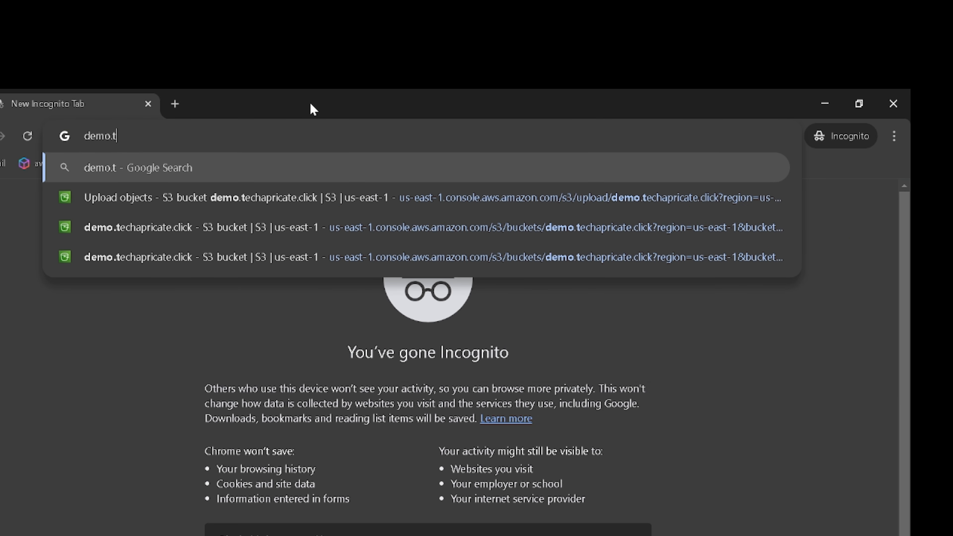
pyautogui.write('echa')
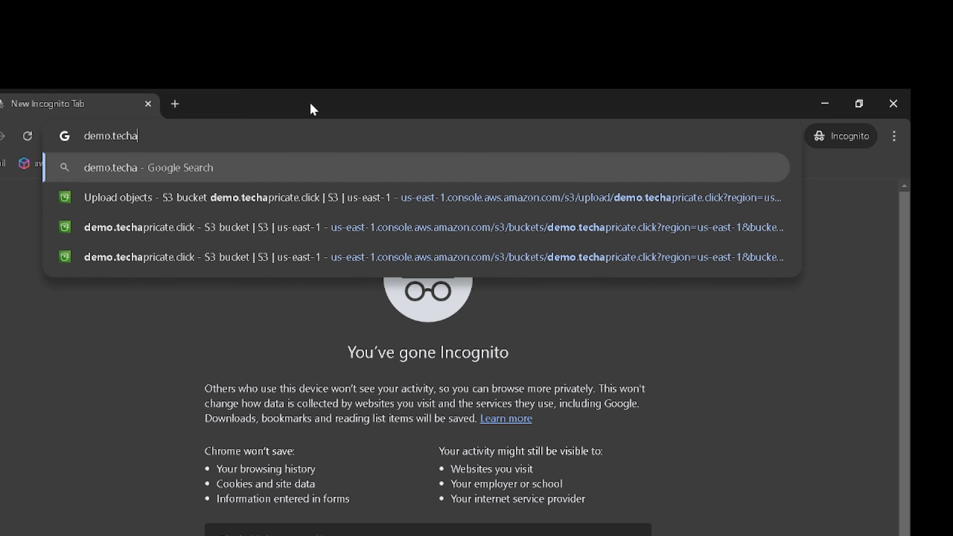
pyautogui.write('pric')
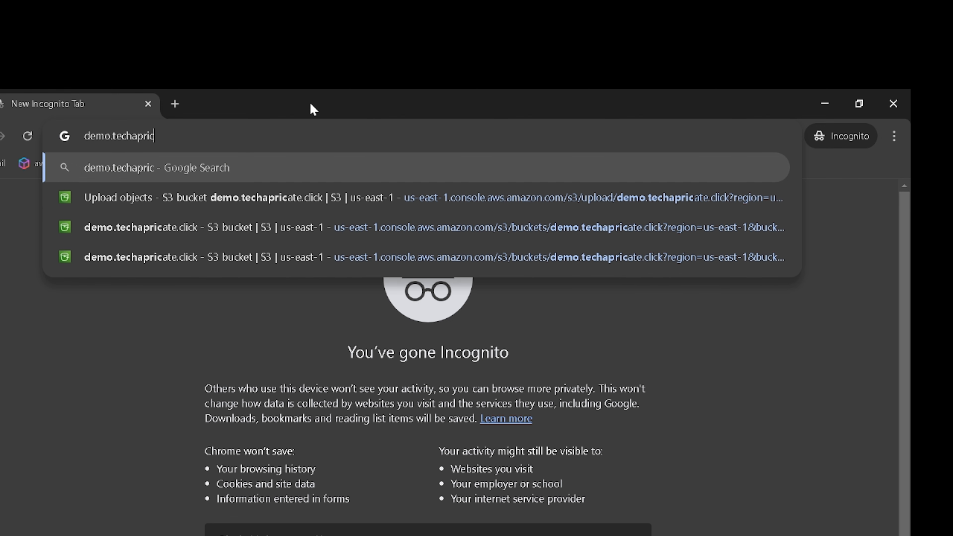
pyautogui.write('ate')
pyautogui.write('.click')
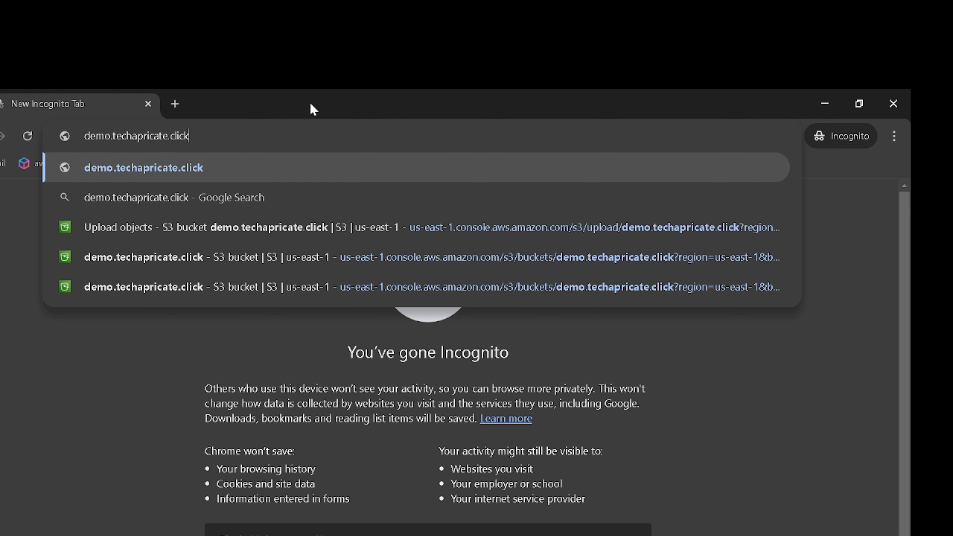
pyautogui.press('Return')
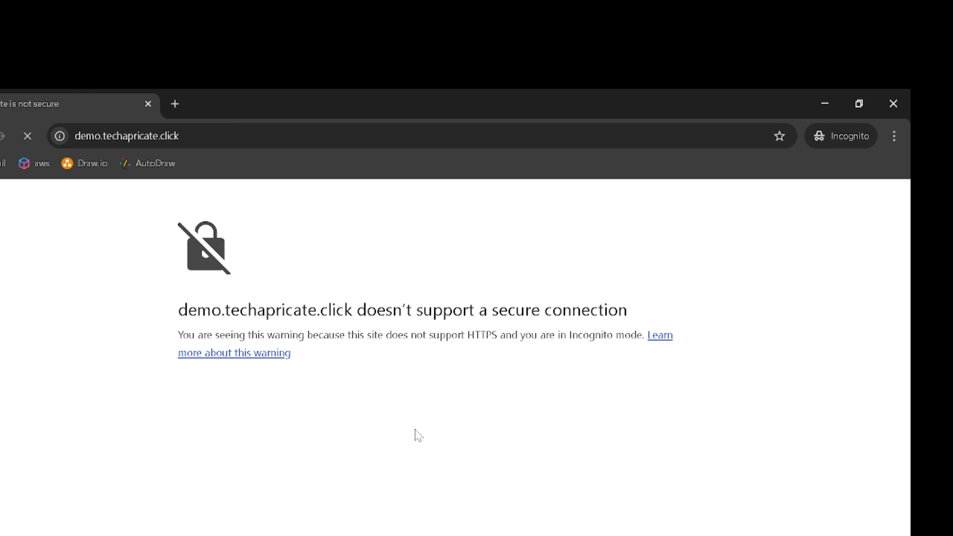
# Step: Check the full address of the loaded site, including its protocol, and reload the page
pyautogui.click(207, 152)
pyautogui.click(207, 151)
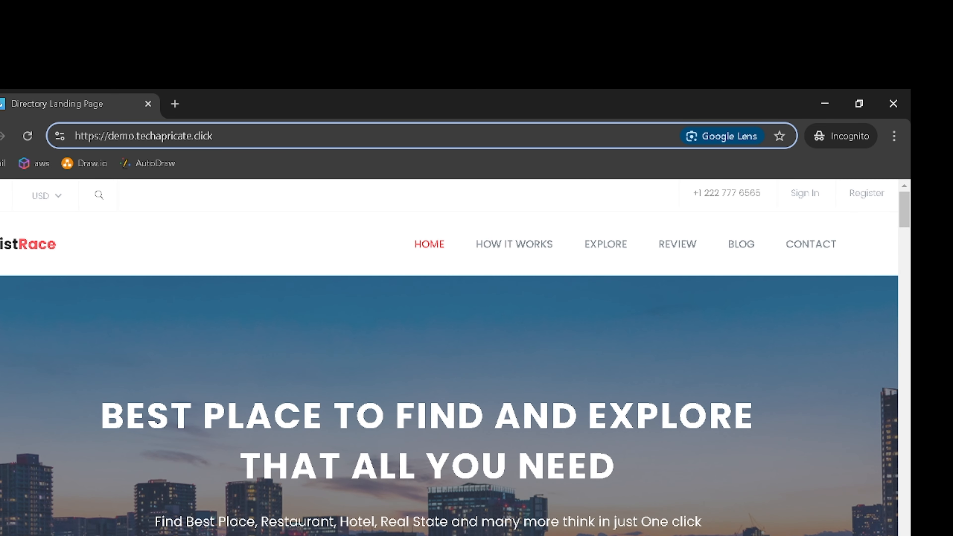
pyautogui.click(260, 144)
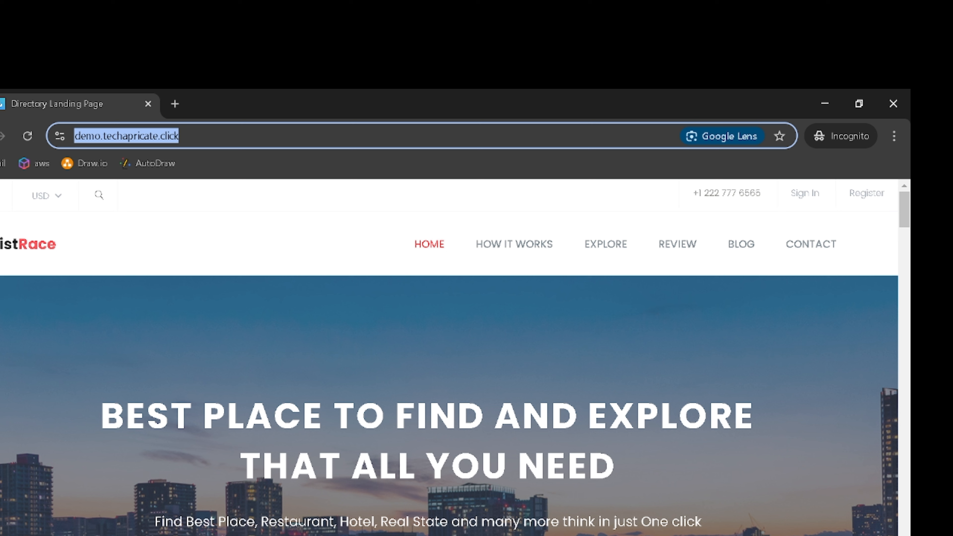
pyautogui.click(213, 136)
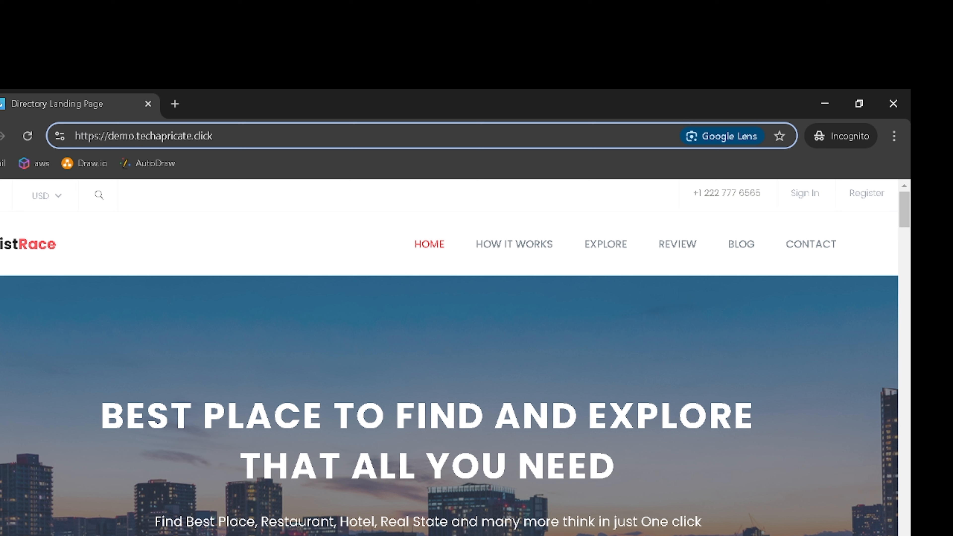
pyautogui.press('Return')
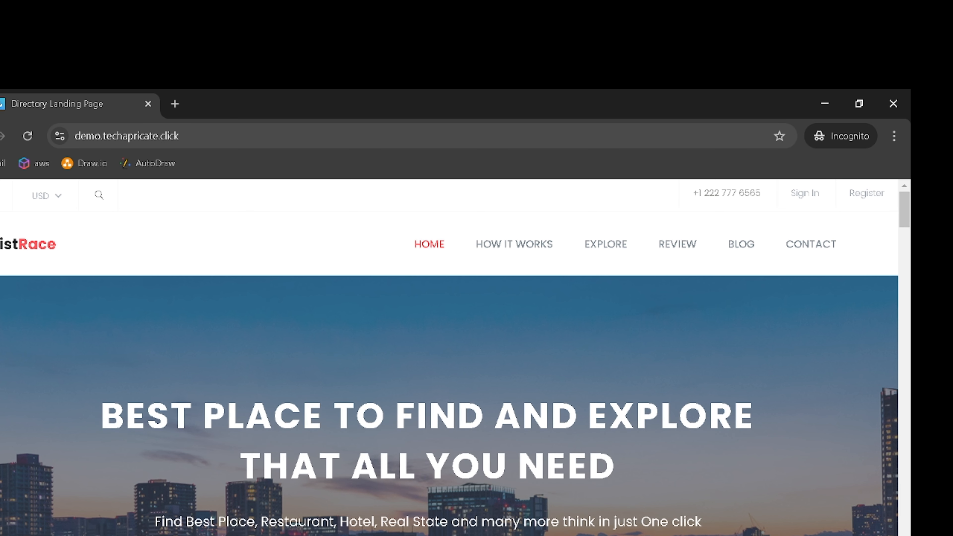
pyautogui.click(28, 136)
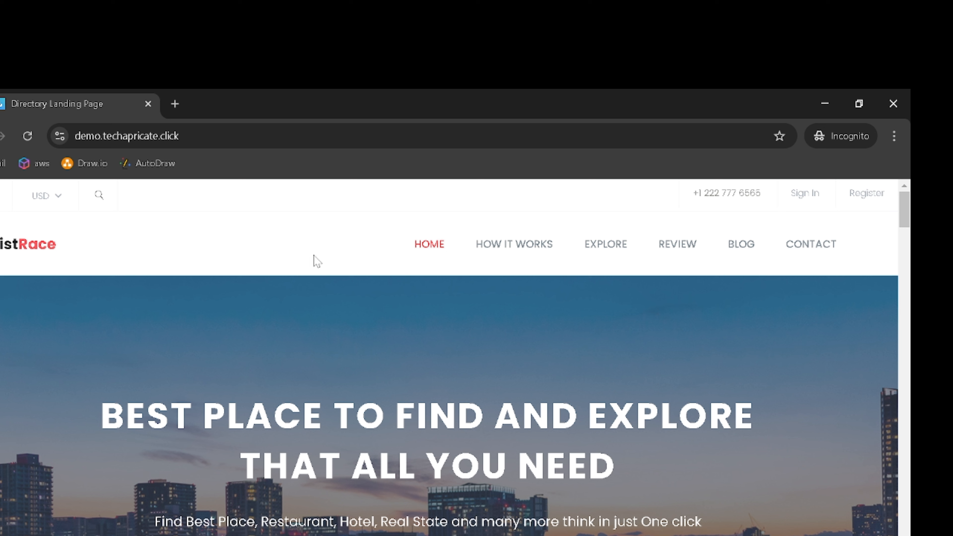
pyautogui.click(27, 136)
pyautogui.click(246, 139)
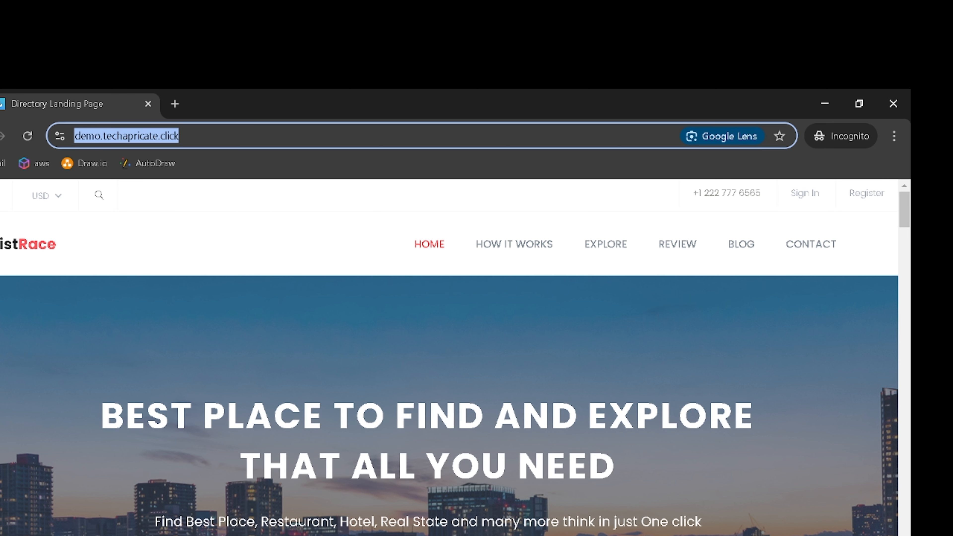
pyautogui.click(245, 140)
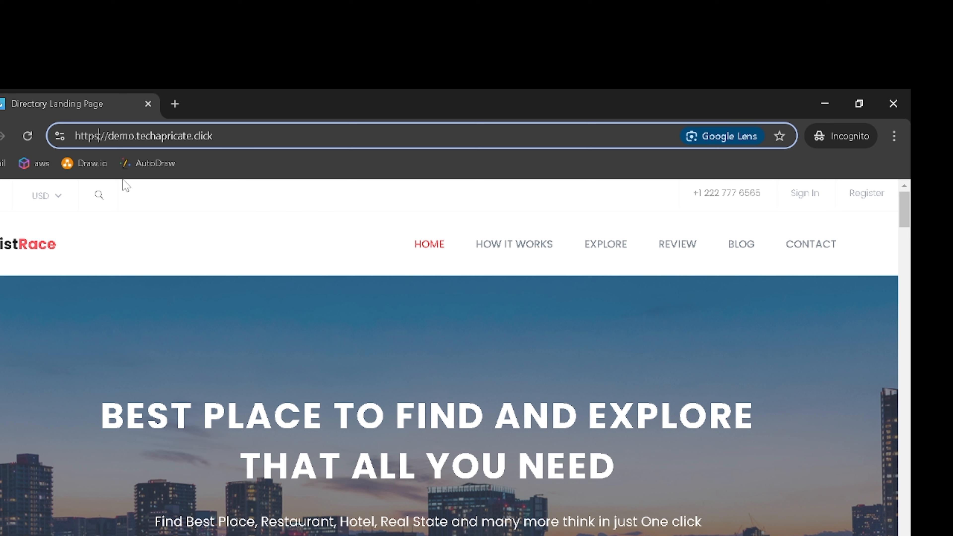
pyautogui.press('BackSpace')
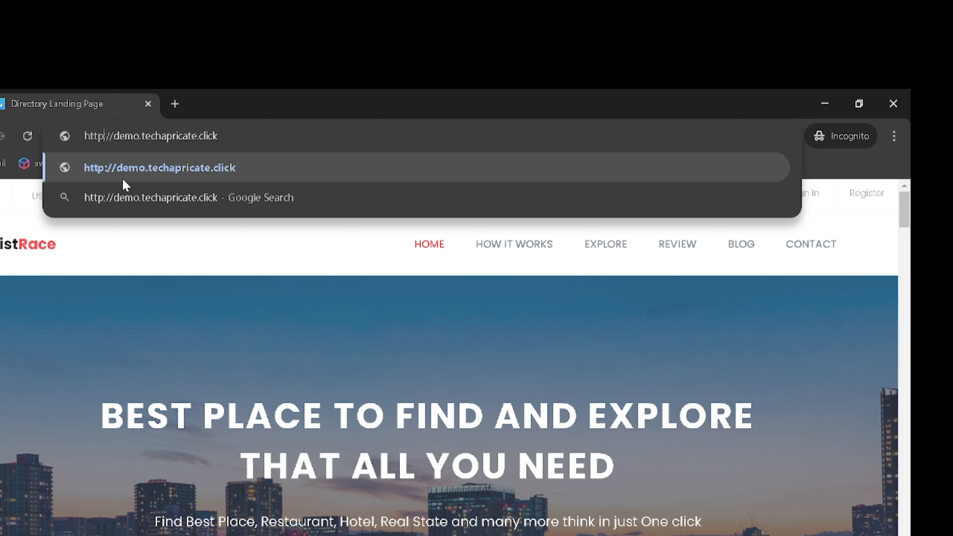
pyautogui.click(123, 180)
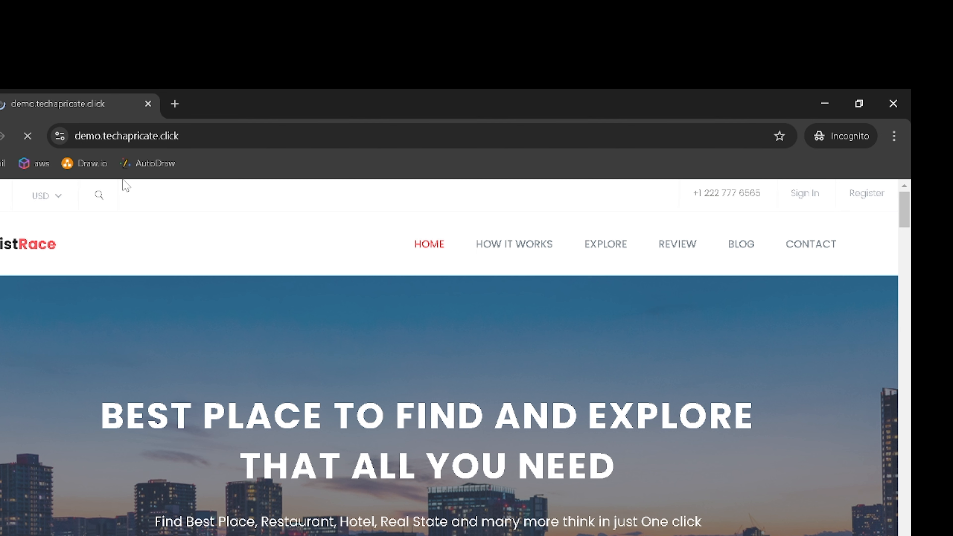
pyautogui.click(210, 136)
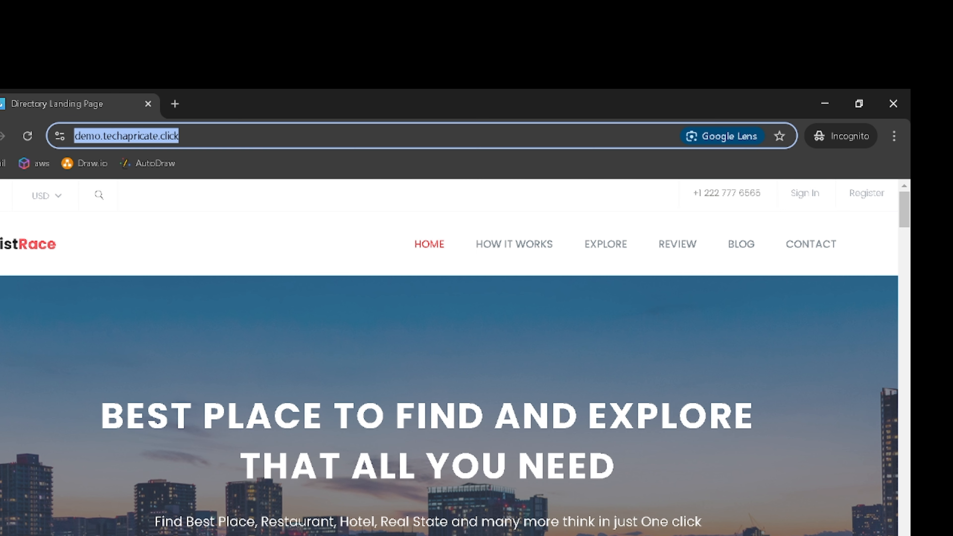
pyautogui.click(214, 137)
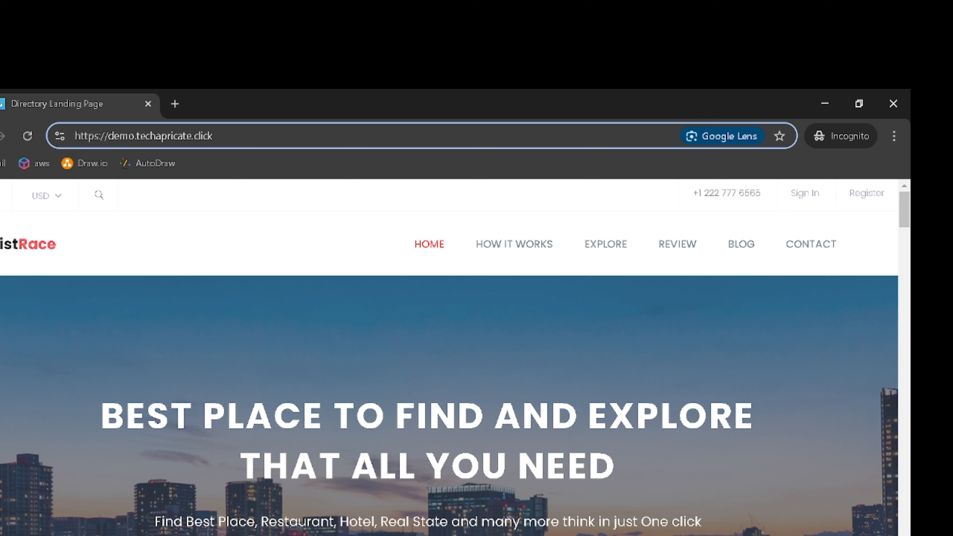
pyautogui.click(262, 225)
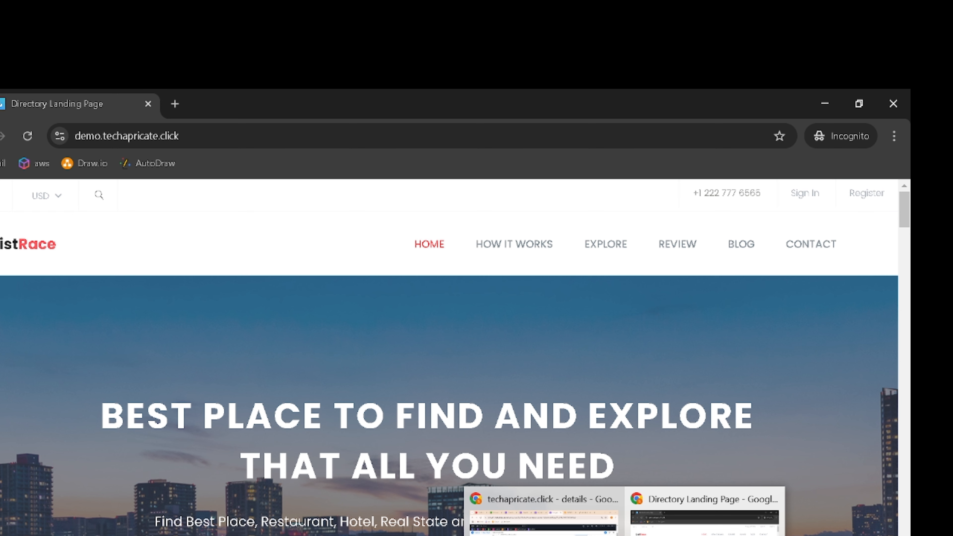
# Step: Switch to the AWS console and close the S3 upload status page to return to the demo.techapricate.click bucket's objects
pyautogui.click(543, 527)
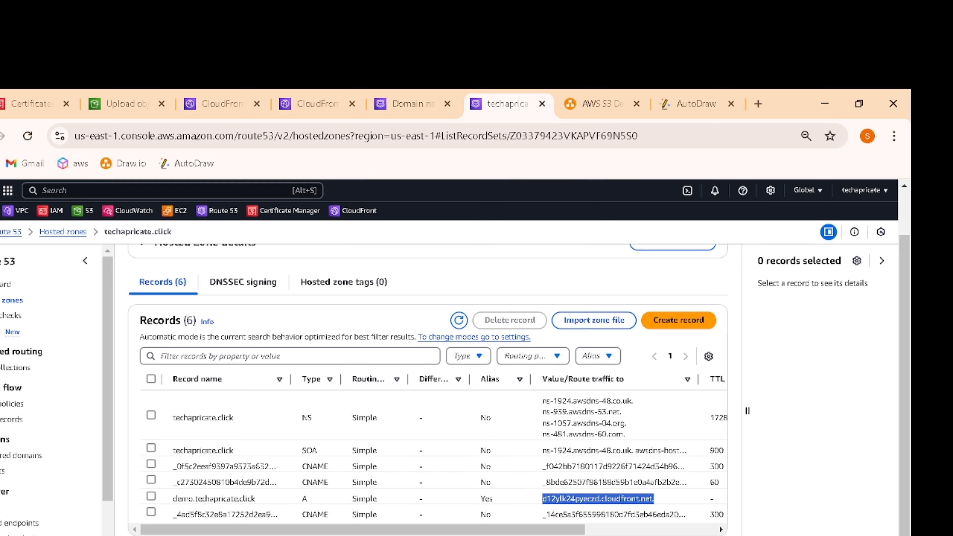
pyautogui.click(112, 105)
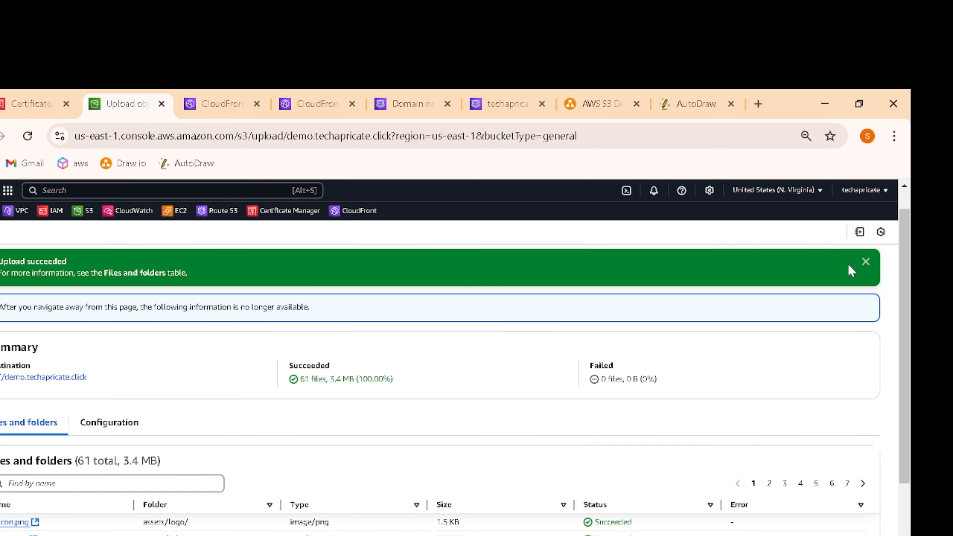
pyautogui.click(865, 261)
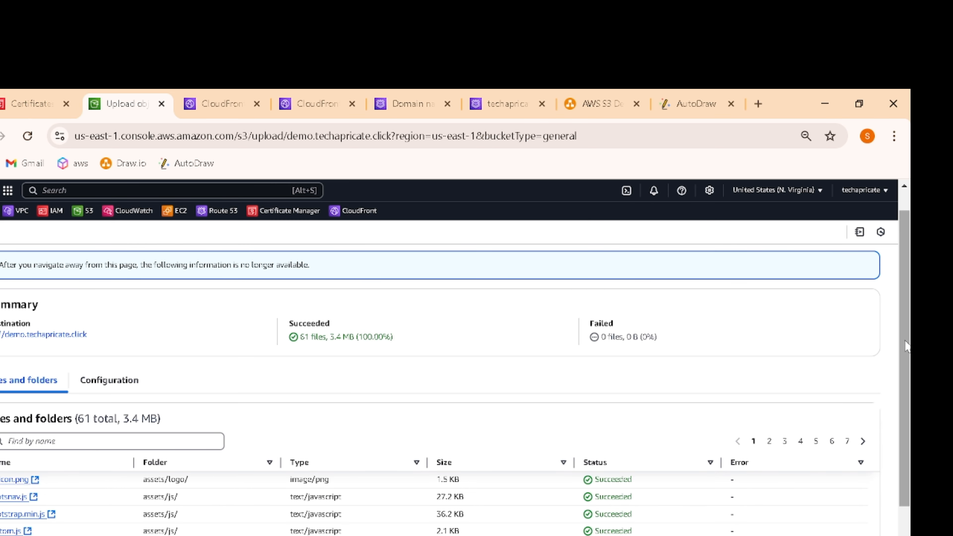
pyautogui.scroll(1, 907, 343)
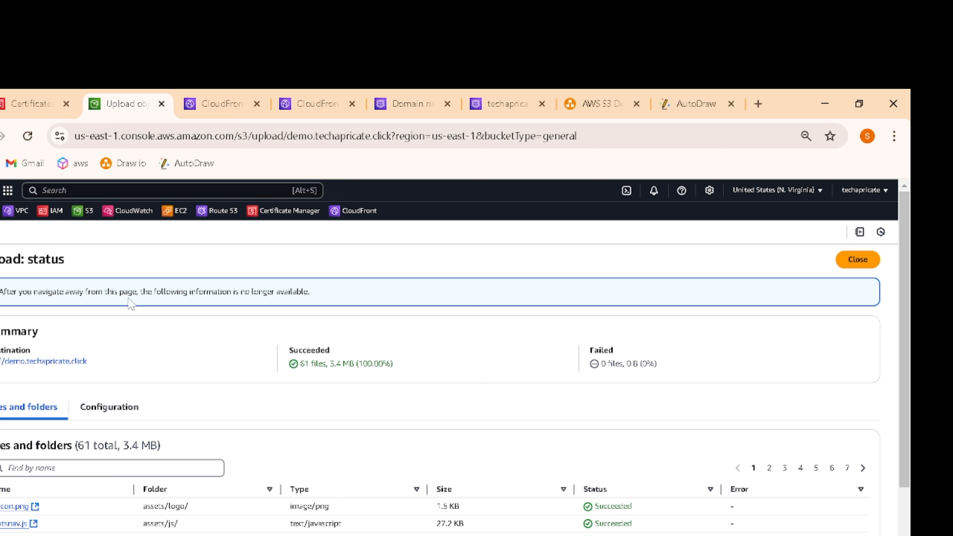
pyautogui.click(858, 260)
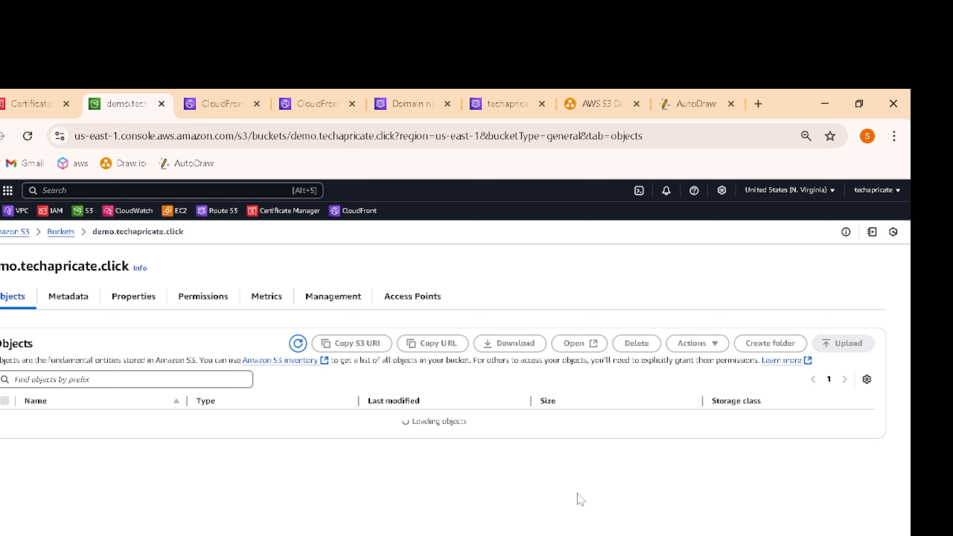
# Step: Switch back to the Incognito window and reload the demo.techapricate.click website
pyautogui.moveTo(585, 534)
pyautogui.click(699, 501)
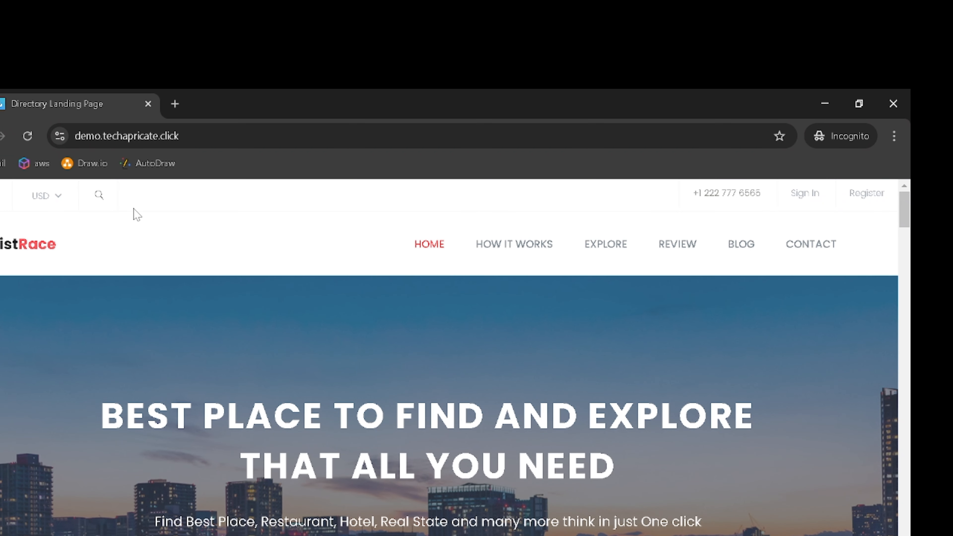
pyautogui.click(28, 136)
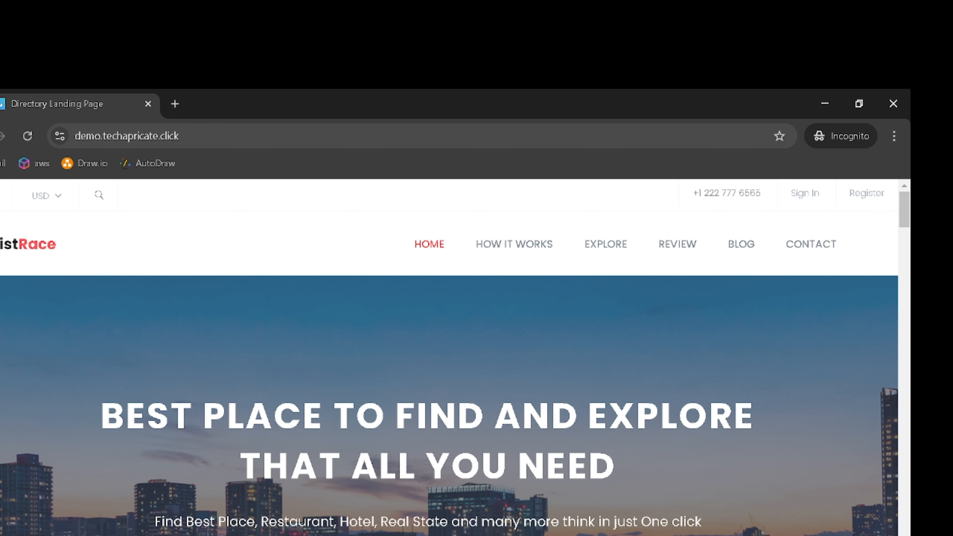
# Step: Return to the demo.techapricate.click bucket in the AWS console and examine its properties, including the static website hosting setting
pyautogui.moveTo(587, 534)
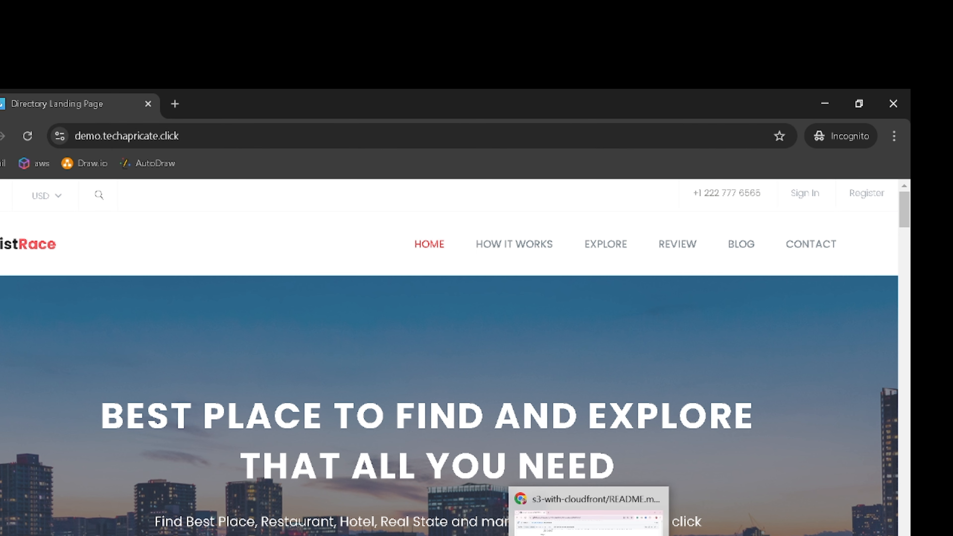
pyautogui.click(542, 517)
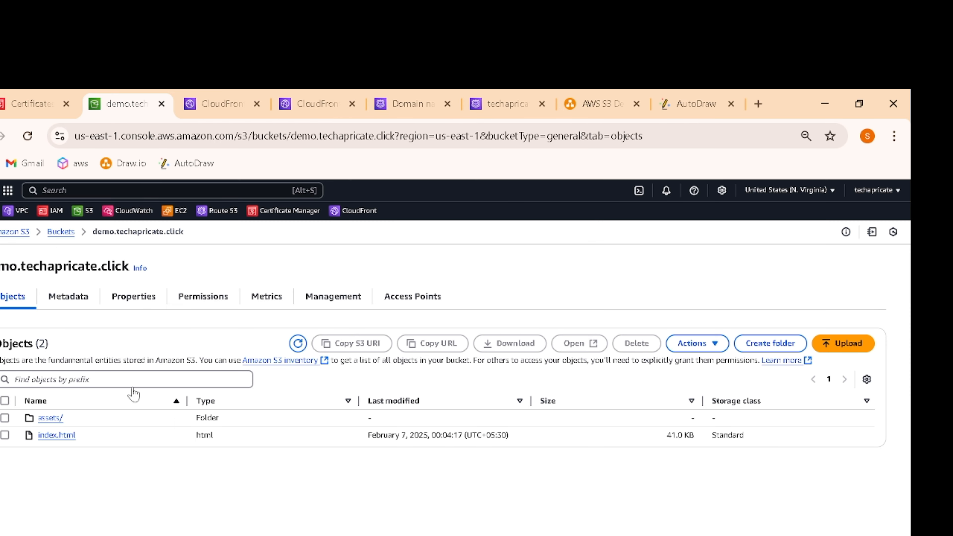
pyautogui.click(129, 300)
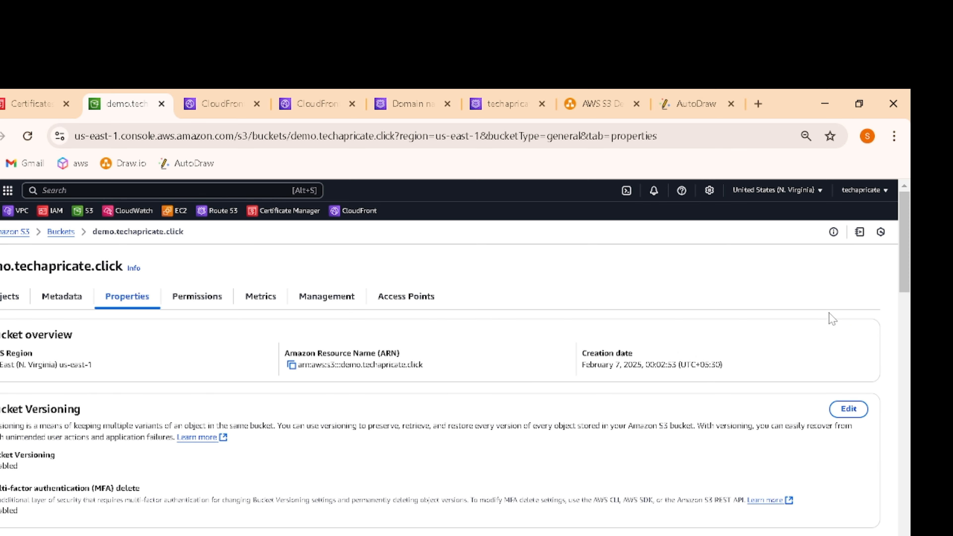
pyautogui.moveTo(905, 263)
pyautogui.mouseDown()
pyautogui.moveTo(906, 285)
pyautogui.moveTo(906, 264)
pyautogui.mouseUp()
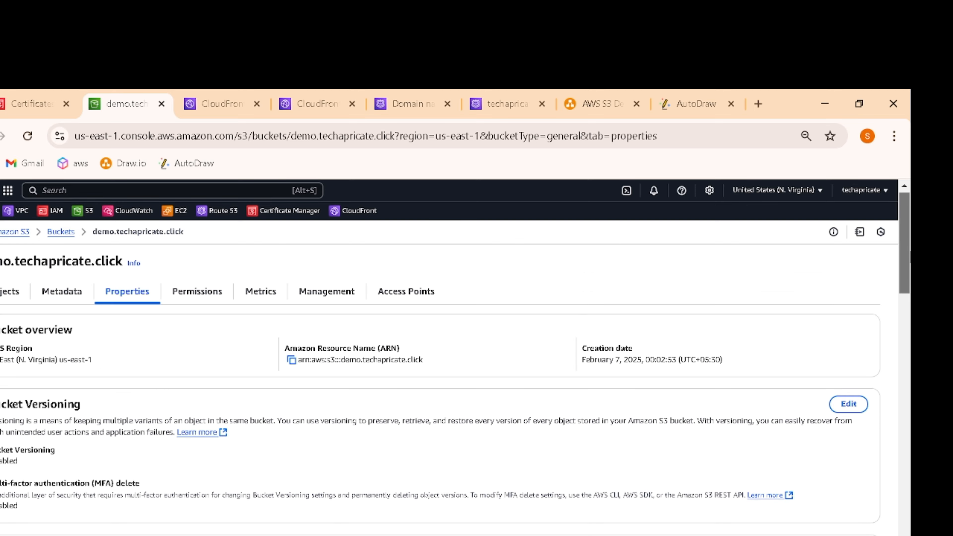
pyautogui.scroll(-20, 450, 375)
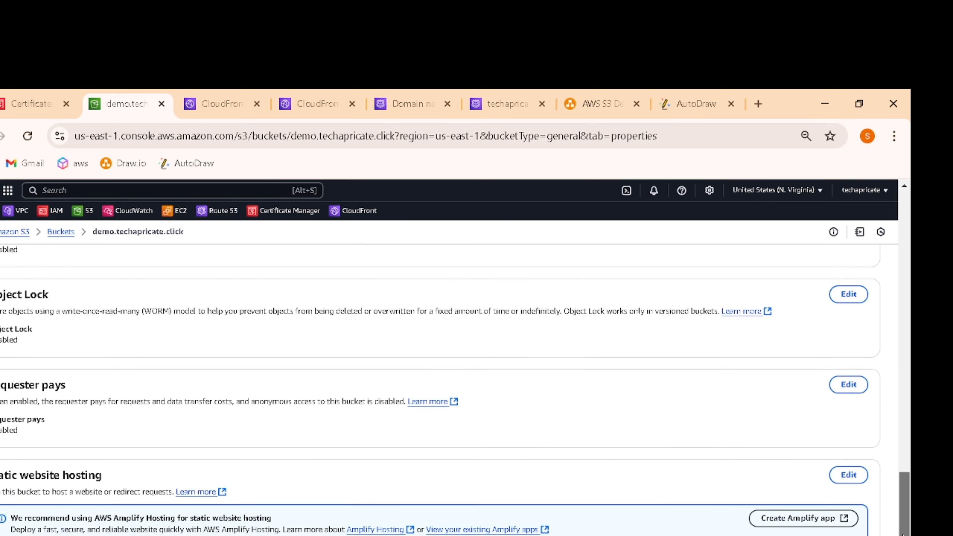
pyautogui.scroll(-1, 450, 389)
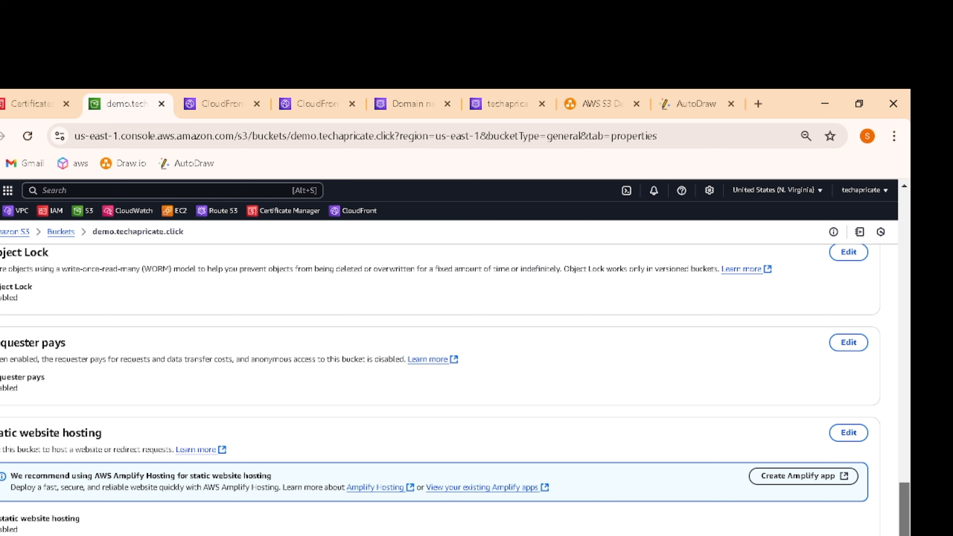
pyautogui.scroll(15, 450, 376)
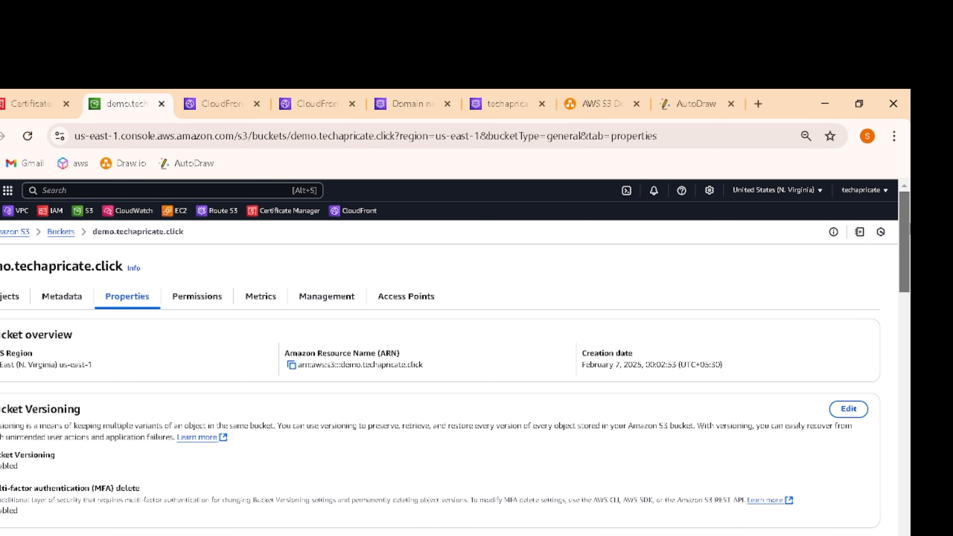
pyautogui.scroll(-6, 905, 304)
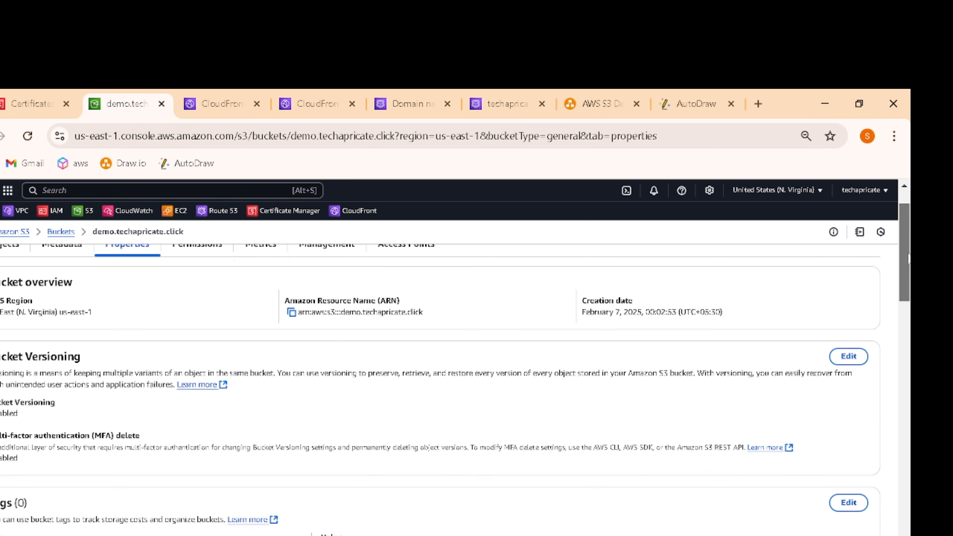
# Step: Check the static website hosting status at the end of the demo.techapricate.click bucket's properties
pyautogui.moveTo(905, 303); pyautogui.dragTo(904, 240)
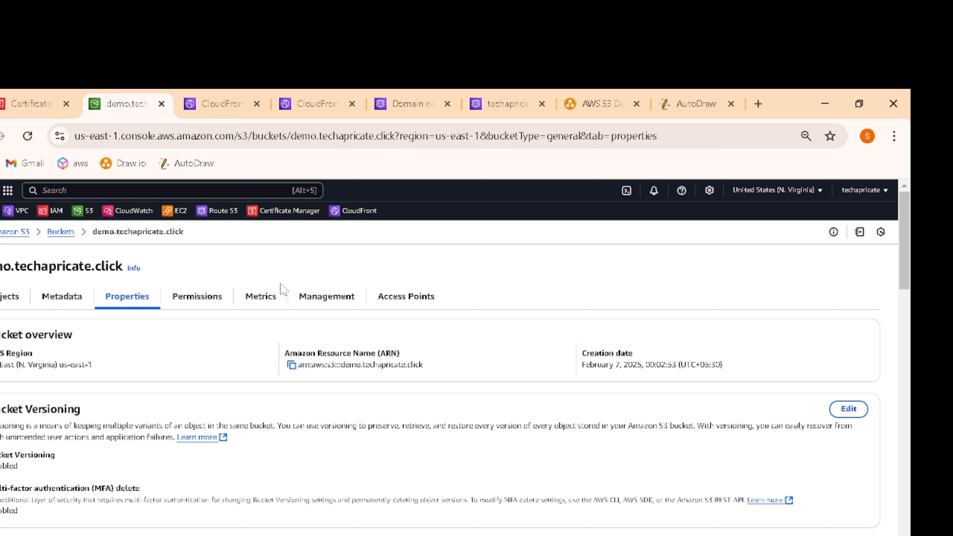
pyautogui.moveTo(903, 255); pyautogui.dragTo(902, 533)
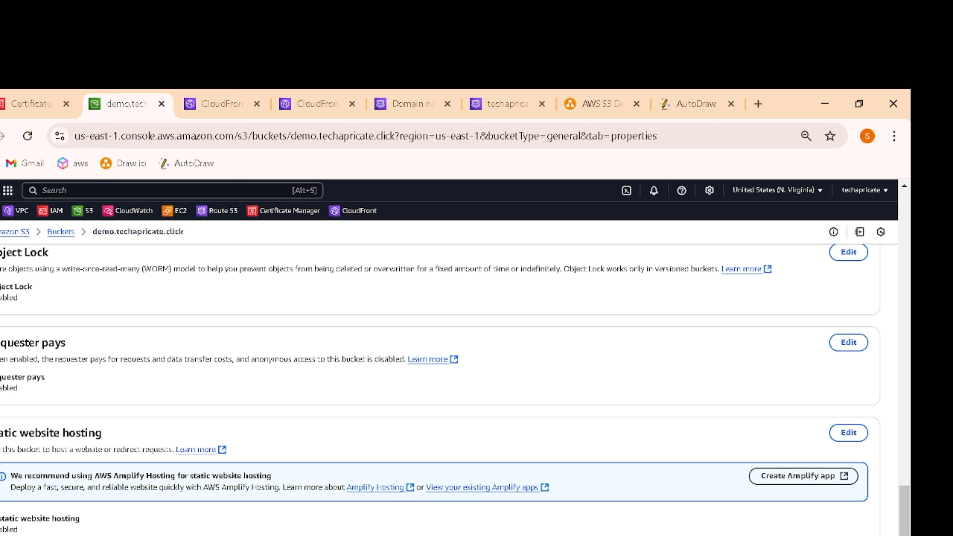
pyautogui.moveTo(0, 517); pyautogui.dragTo(36, 532)
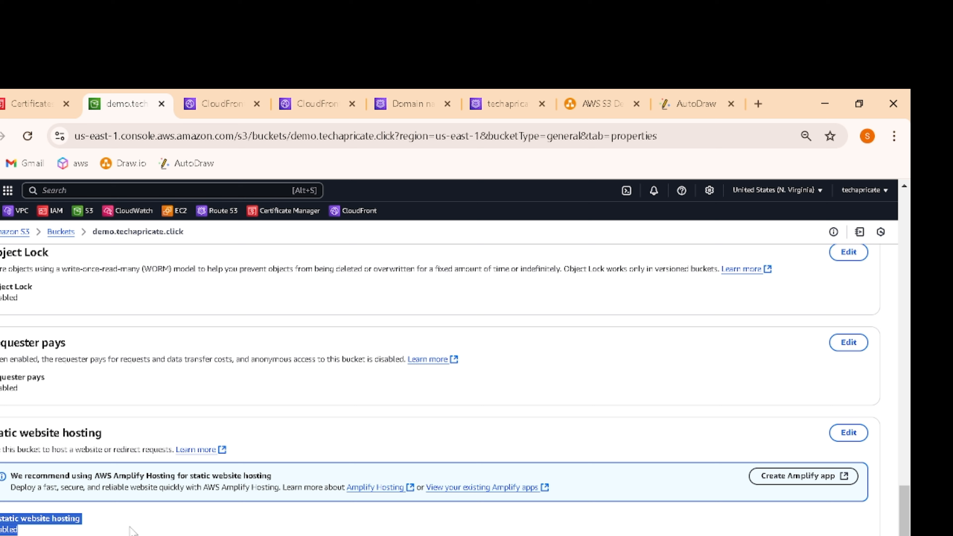
pyautogui.click(82, 521)
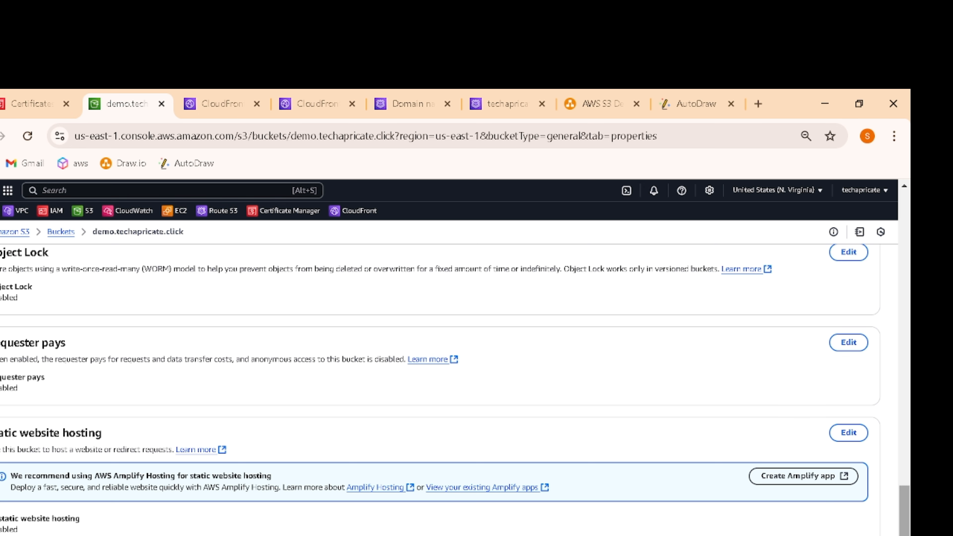
pyautogui.scroll(20, 455, 389)
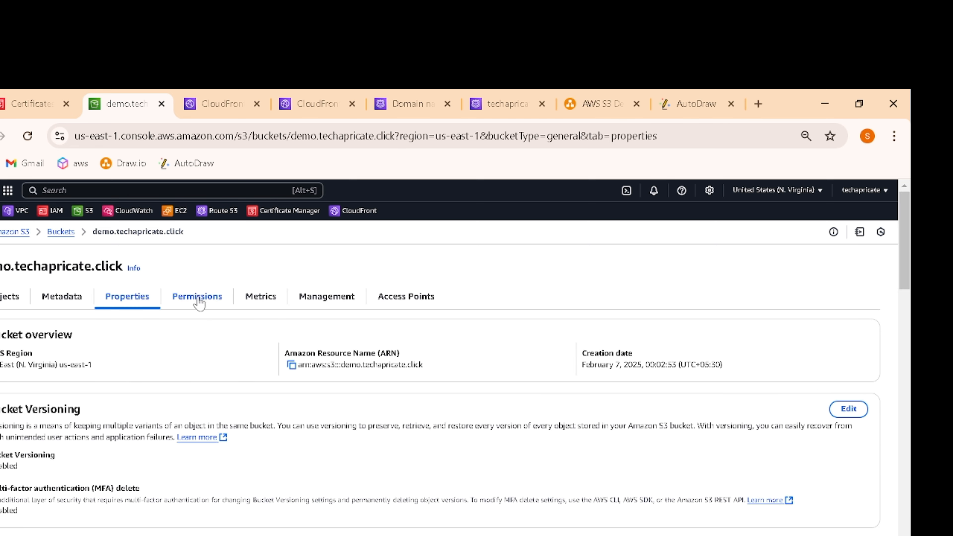
# Step: Open the bucket's permissions and review the Block public access setting
pyautogui.click(198, 297)
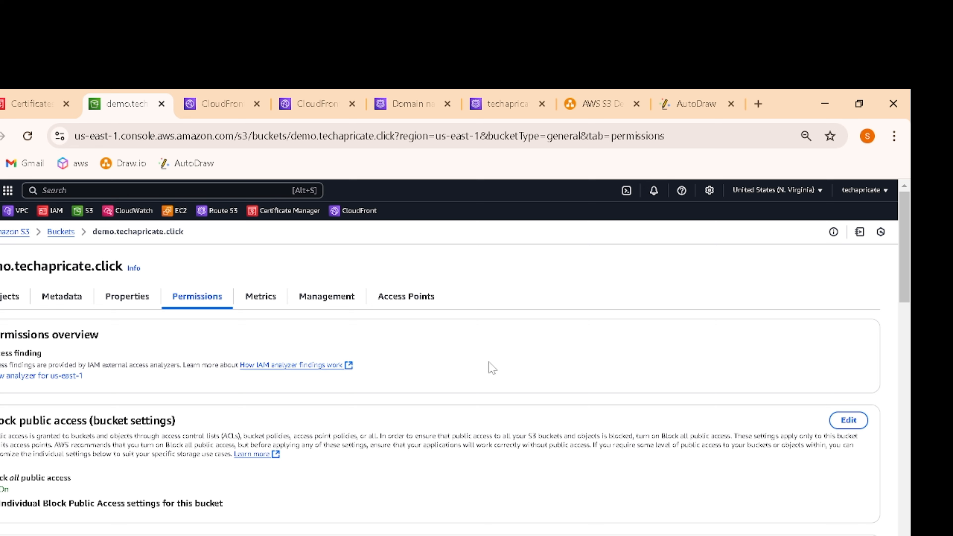
pyautogui.click(896, 353)
pyautogui.moveTo(896, 353); pyautogui.dragTo(893, 240)
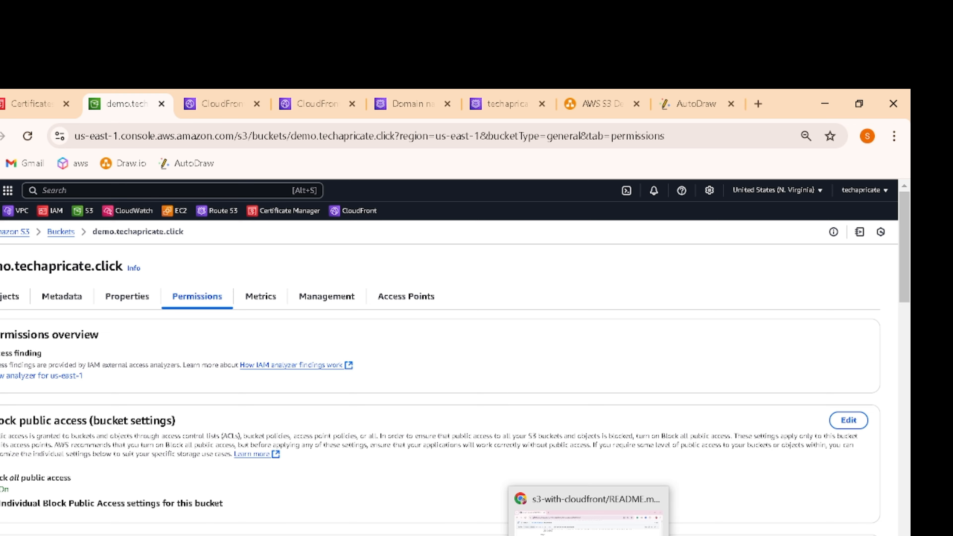
# Step: View the architectural diagram in the s3-with-cloudfront README on GitHub, and reload the demo.techapricate.click website in the Incognito window
pyautogui.click(586, 525)
pyautogui.moveTo(904, 419); pyautogui.dragTo(908, 258)
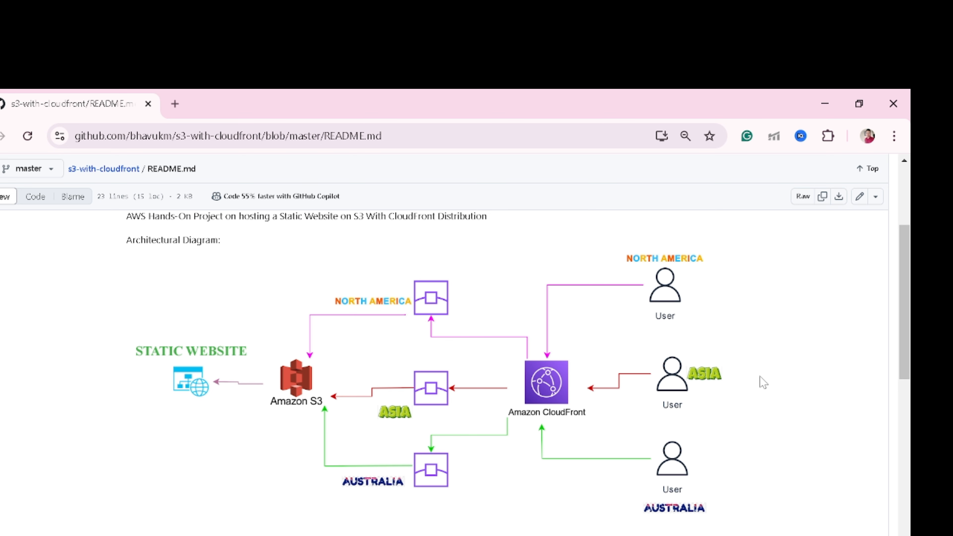
pyautogui.click(712, 510)
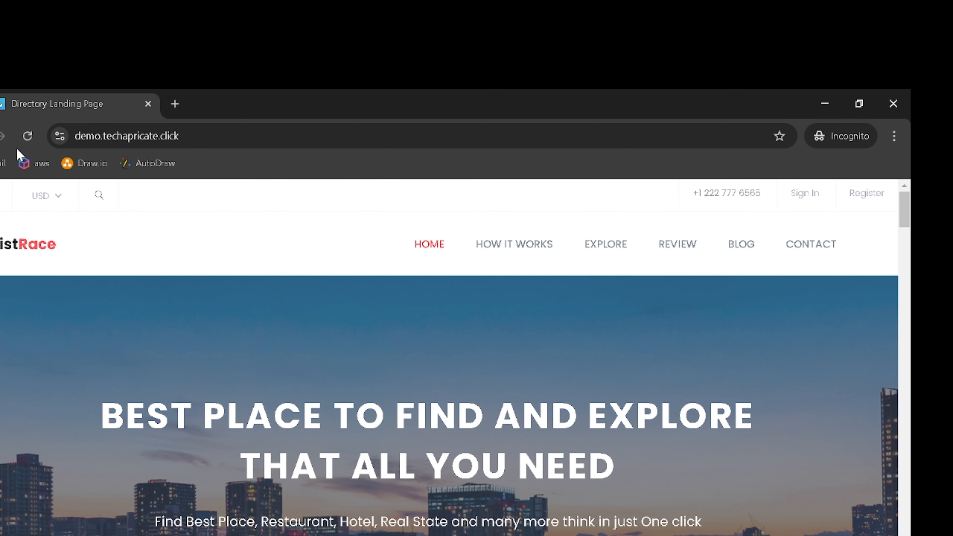
pyautogui.click(27, 136)
# Step: Return to the s3-with-cloudfront README on GitHub and review the path from users through CloudFront to S3 in its diagram
pyautogui.moveTo(589, 535)
pyautogui.click(588, 517)
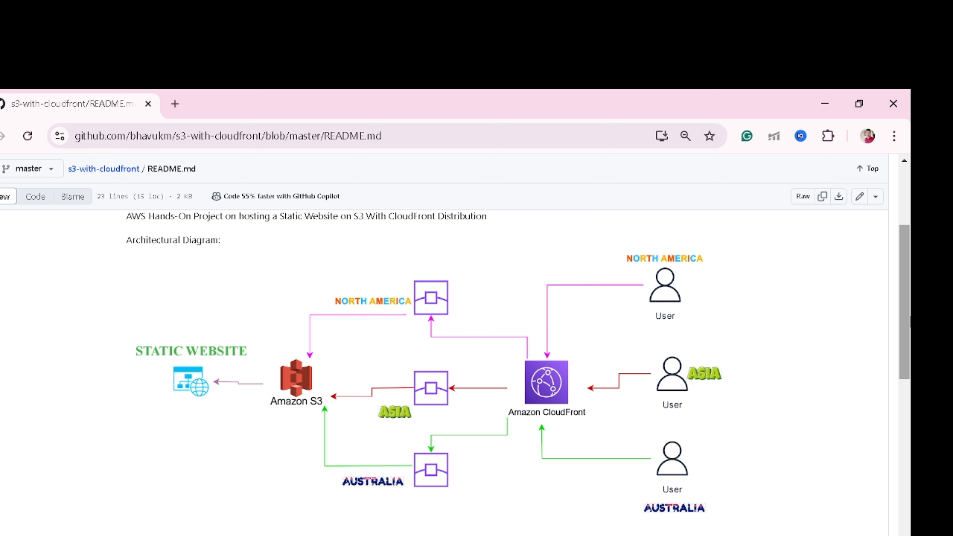
pyautogui.moveTo(903, 356); pyautogui.dragTo(905, 310)
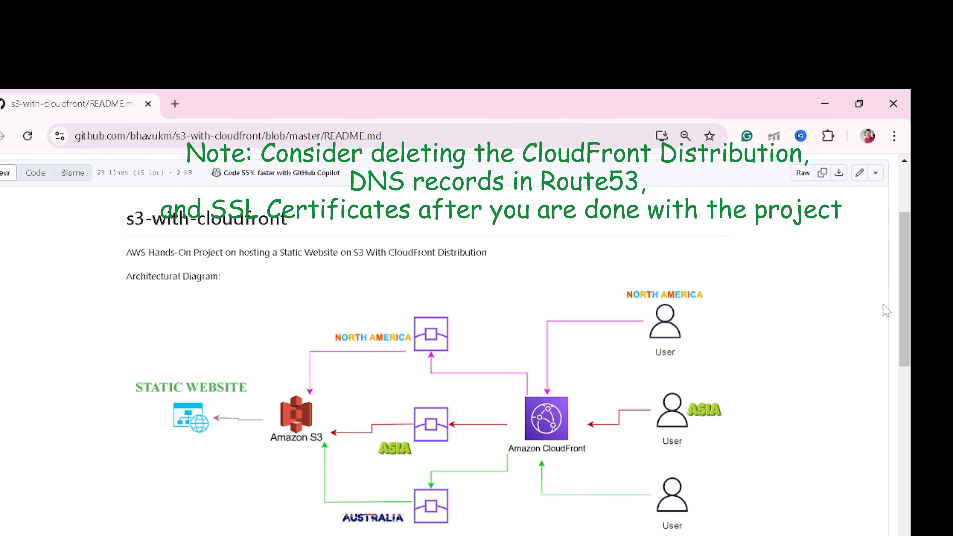